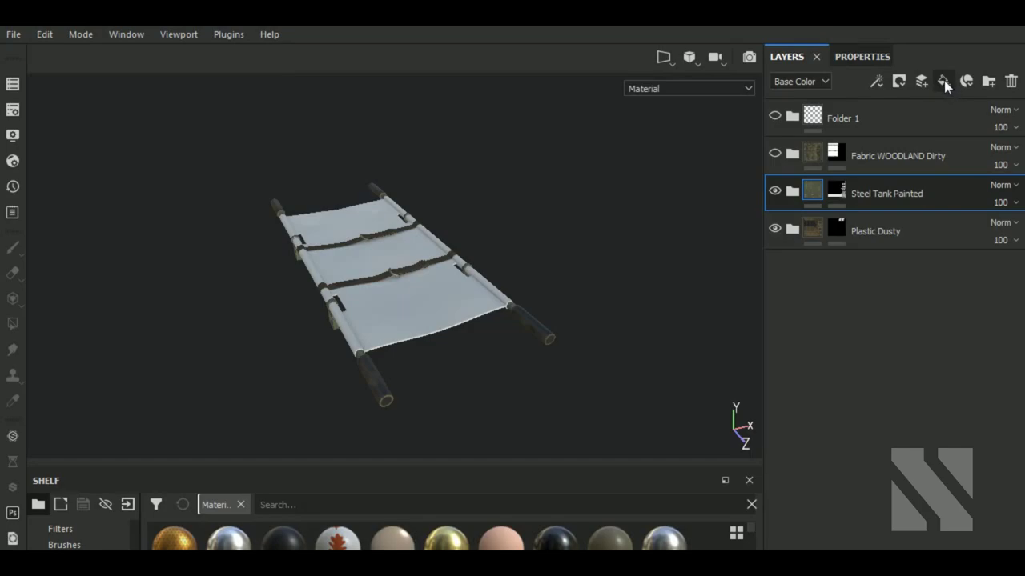
# Add a new fill layer with a black mask.
pyautogui.click(944, 82)
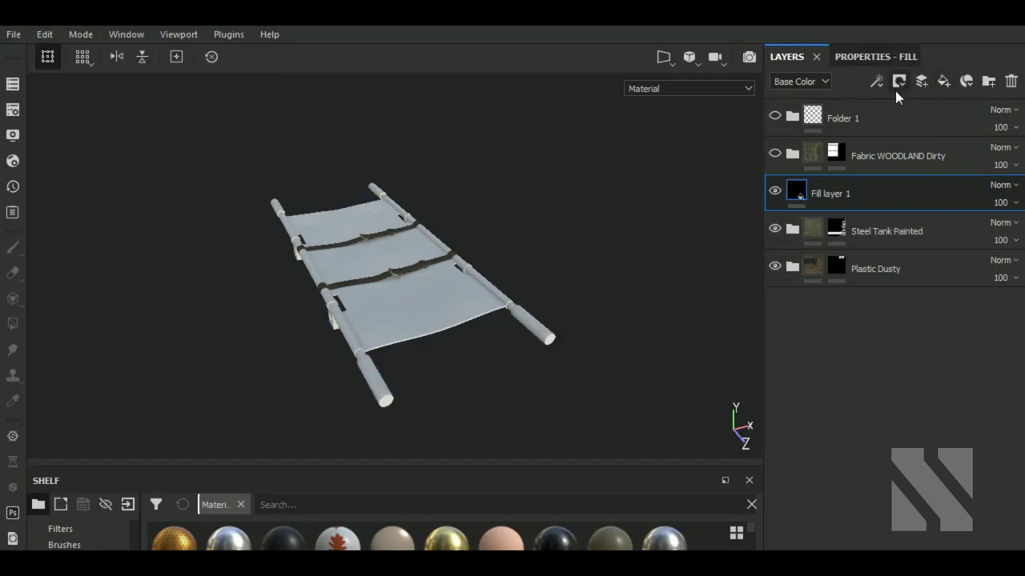
pyautogui.click(897, 85)
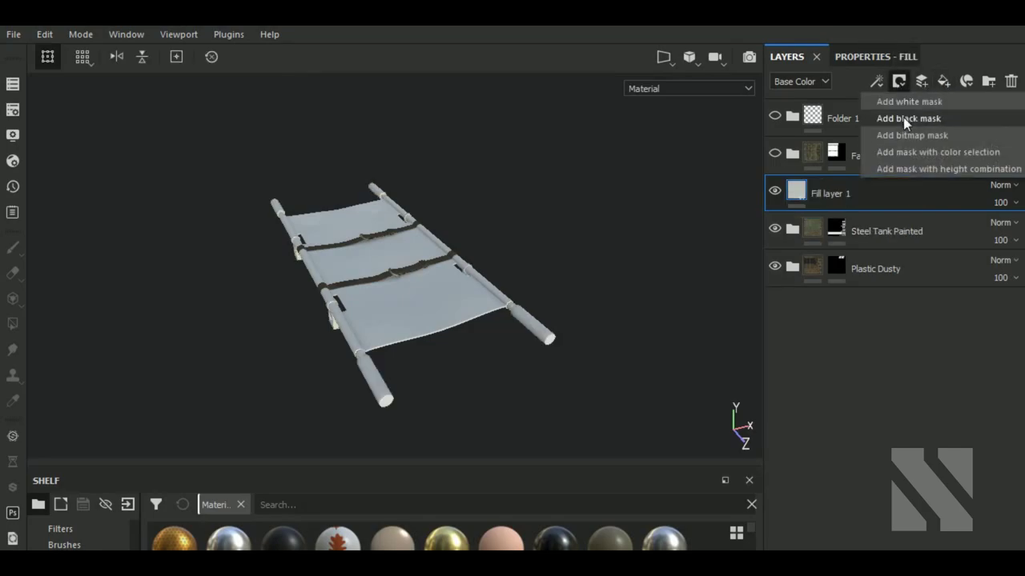
pyautogui.click(903, 118)
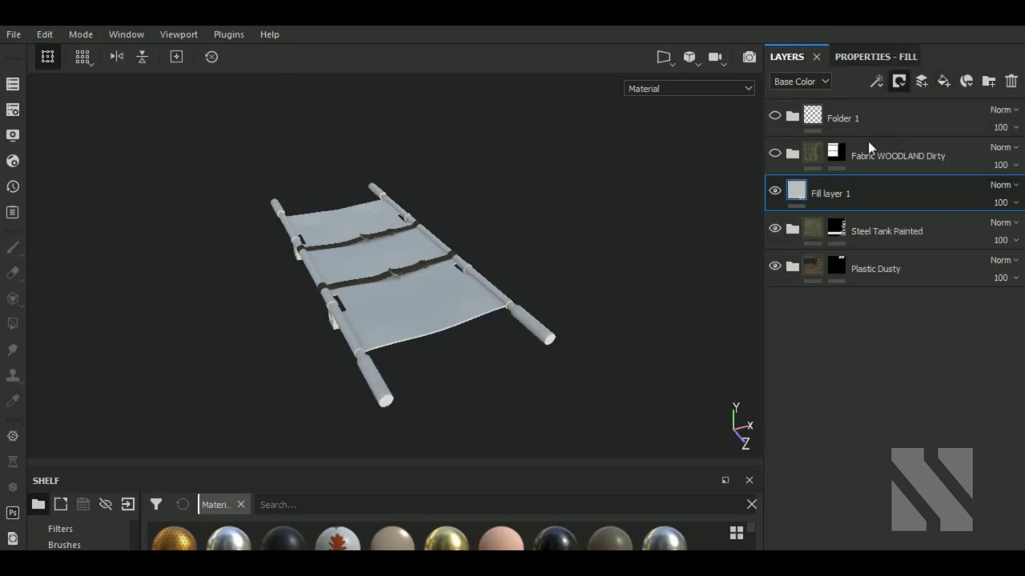
# Make Fill layer 1 affect only height, set to -0.2510.
pyautogui.click(802, 193)
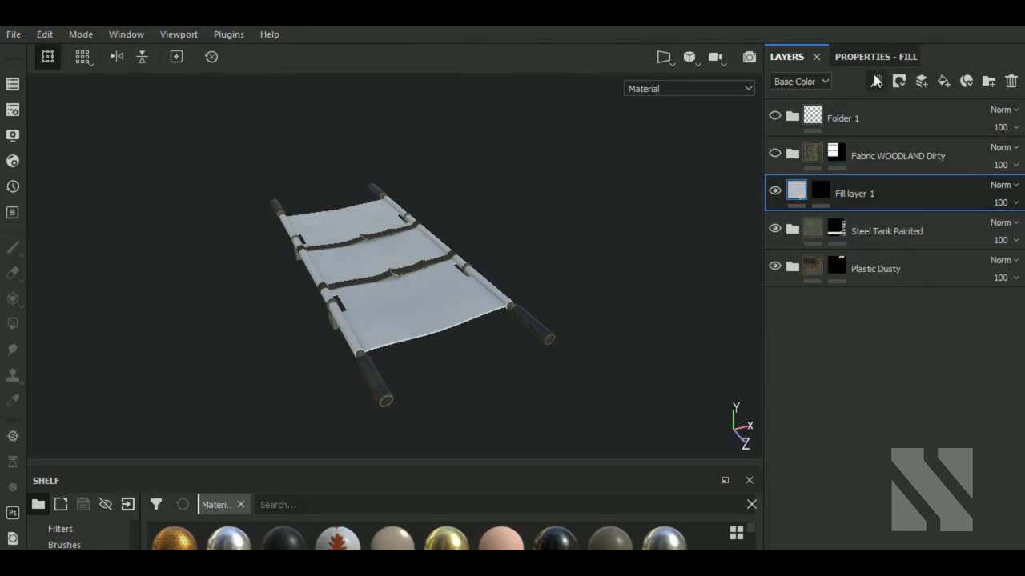
pyautogui.click(881, 57)
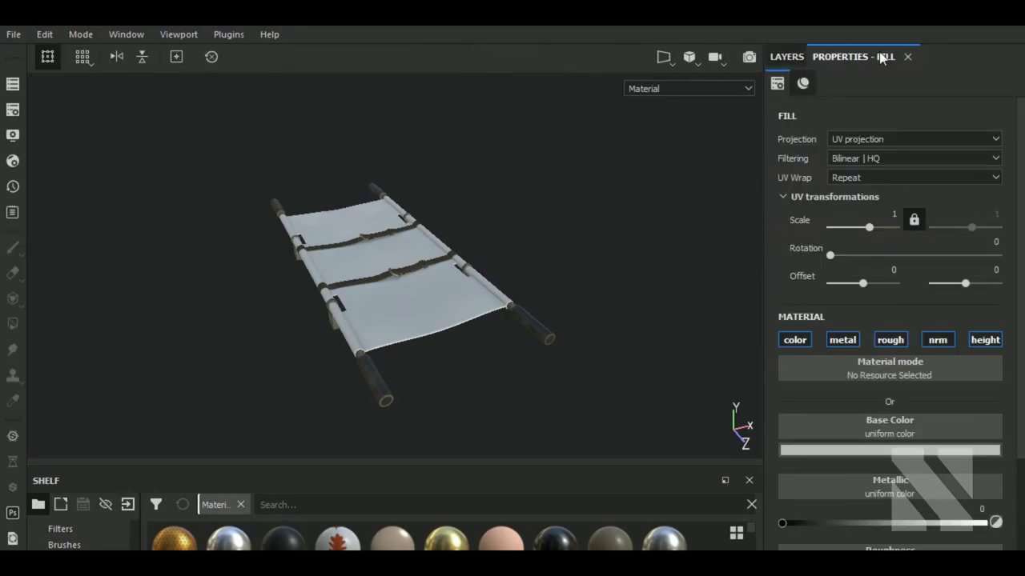
pyautogui.click(979, 340)
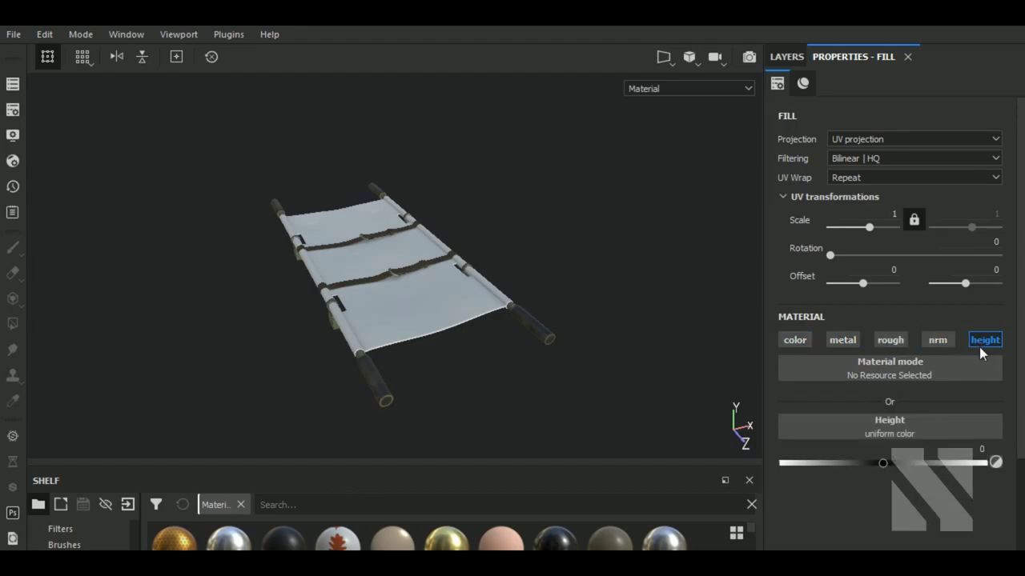
pyautogui.click(855, 464)
pyautogui.click(785, 58)
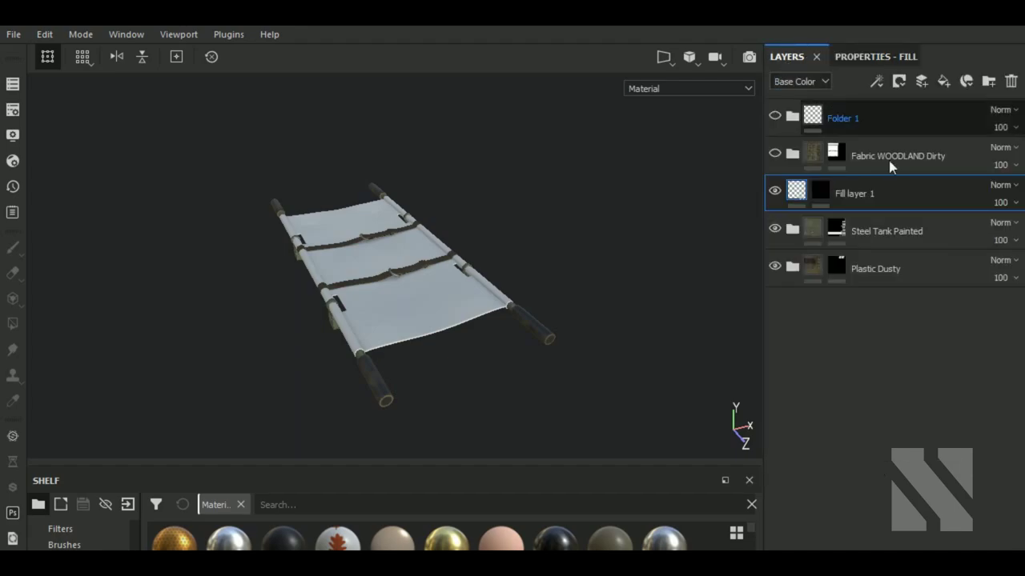
# Find the Fabric Baseball Hat smart material by searching 'fabr' and add it to the layer stack.
pyautogui.moveTo(352, 475); pyautogui.dragTo(366, 405)
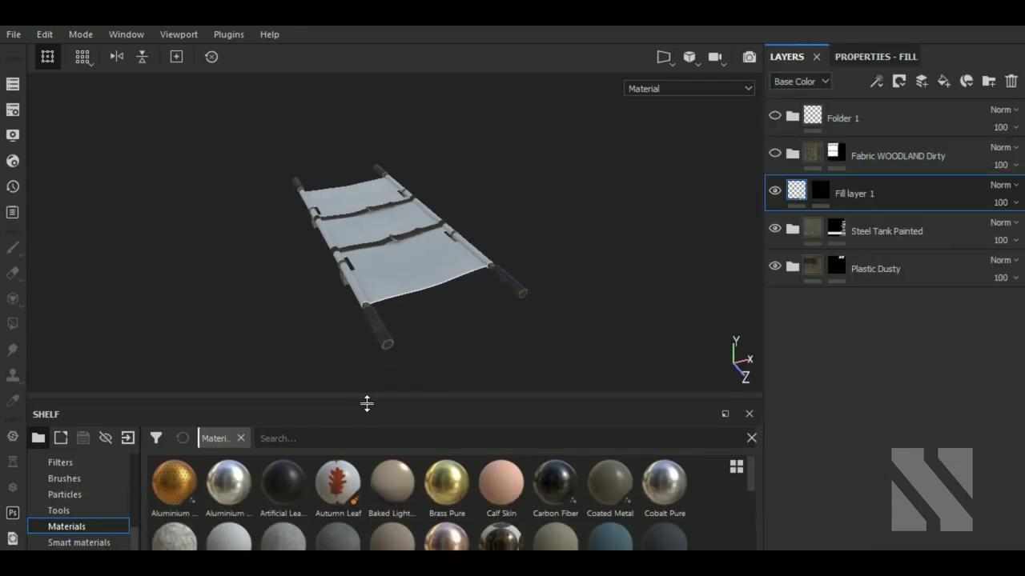
pyautogui.write('fa')
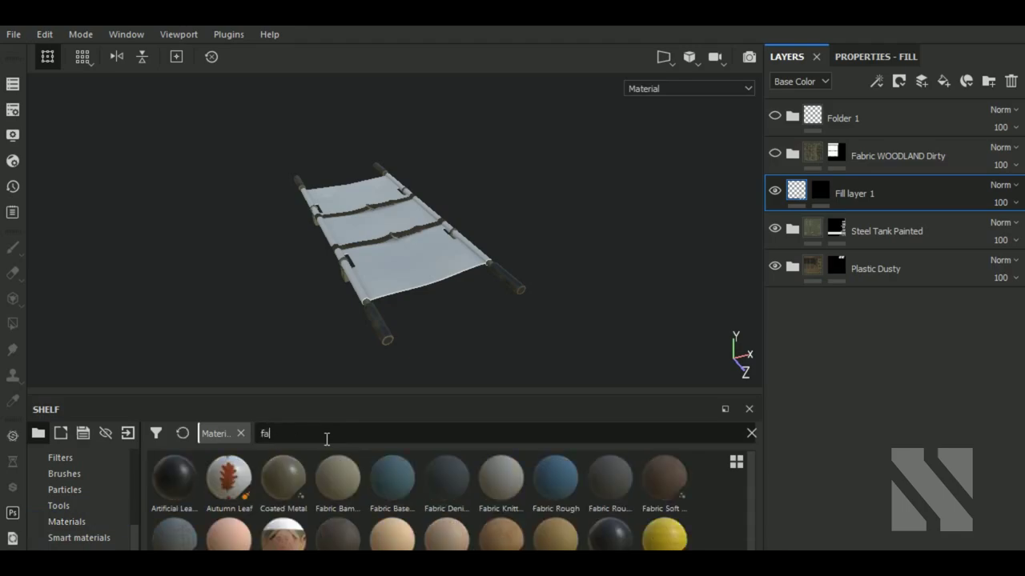
pyautogui.write('br')
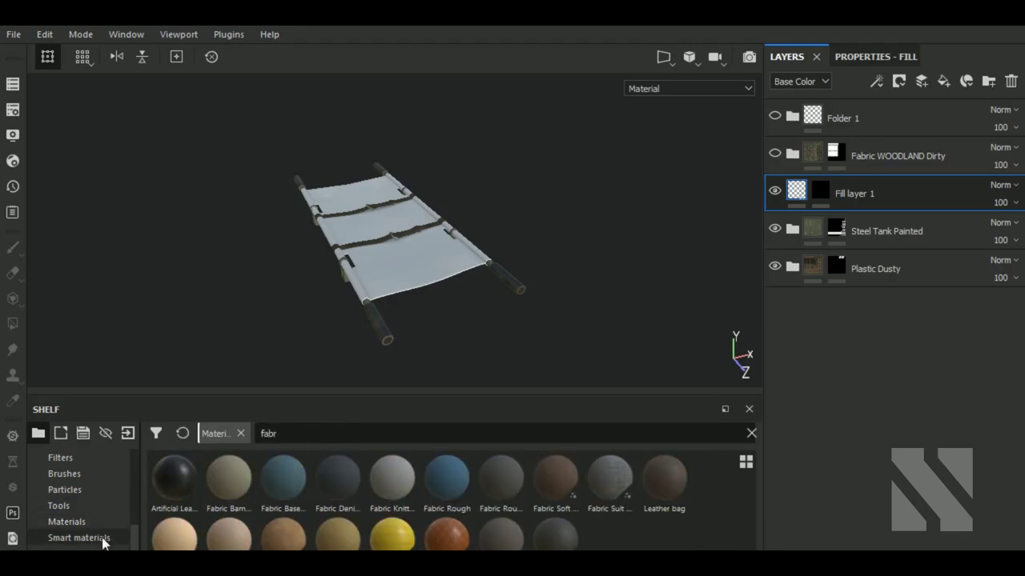
pyautogui.click(98, 538)
pyautogui.write('fabr')
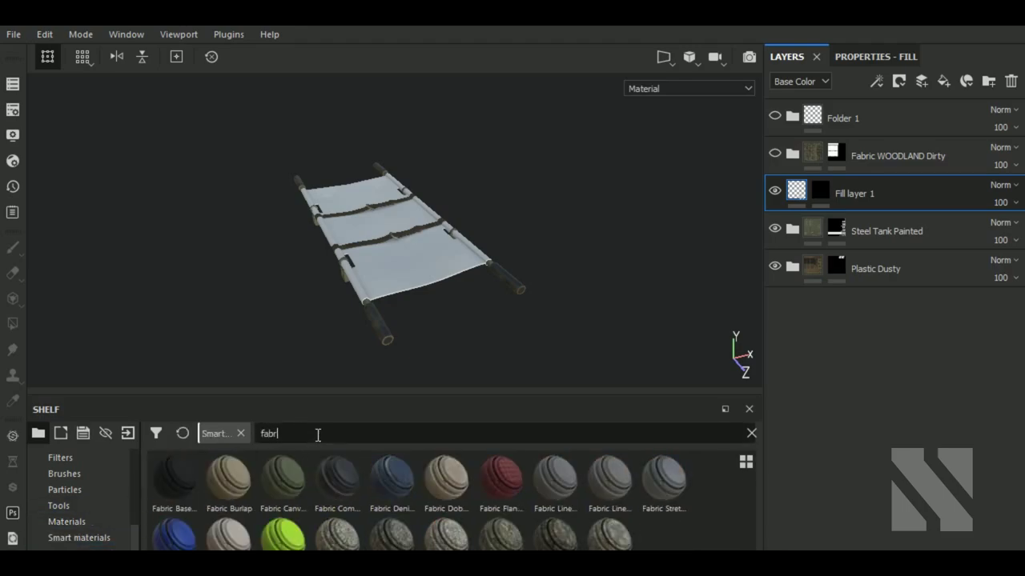
pyautogui.moveTo(175, 476)
pyautogui.mouseDown()
pyautogui.moveTo(944, 351)
pyautogui.moveTo(912, 321)
pyautogui.mouseUp()
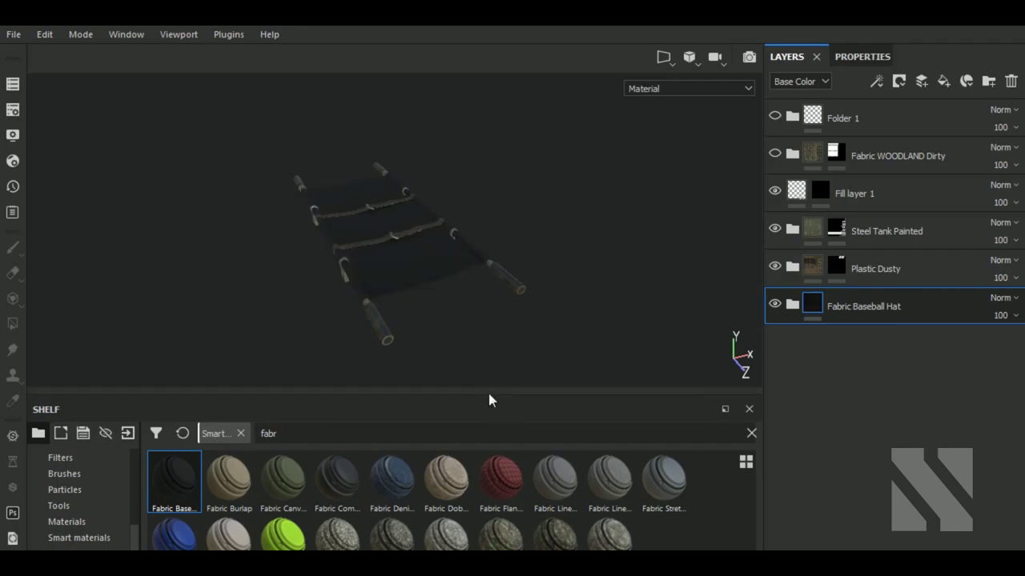
# Expand the Fabric Baseball Hat folder and open the Fabric Base colour swatch.
pyautogui.moveTo(498, 401); pyautogui.dragTo(499, 533)
pyautogui.click(793, 305)
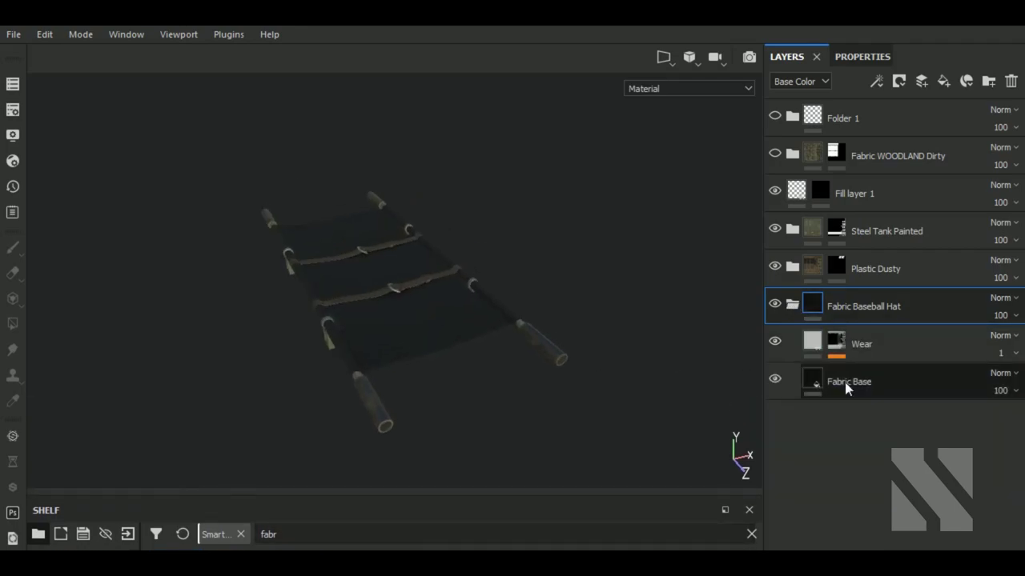
pyautogui.click(841, 381)
pyautogui.click(871, 58)
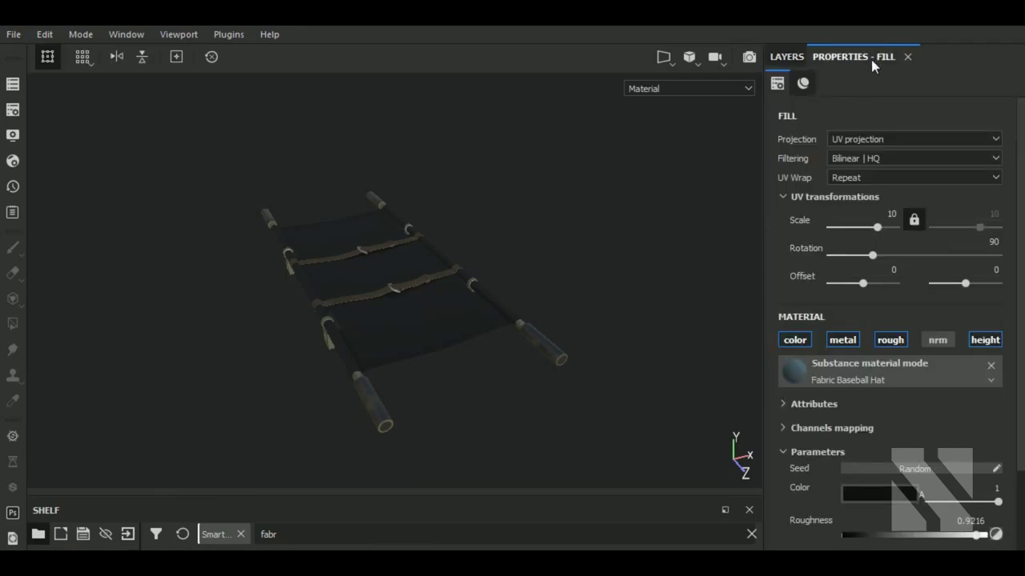
pyautogui.click(879, 497)
# Set the Fabric Base colour to a muted olive green (0.293, 0.317, 0.270).
pyautogui.click(946, 416)
pyautogui.click(840, 414)
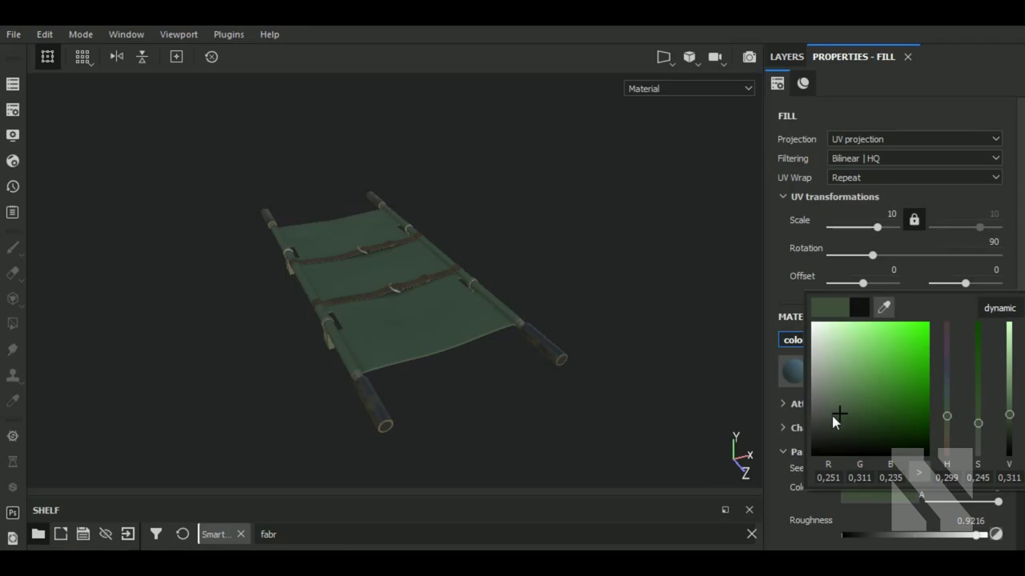
pyautogui.moveTo(833, 416); pyautogui.dragTo(827, 411)
pyautogui.moveTo(948, 418); pyautogui.dragTo(948, 423)
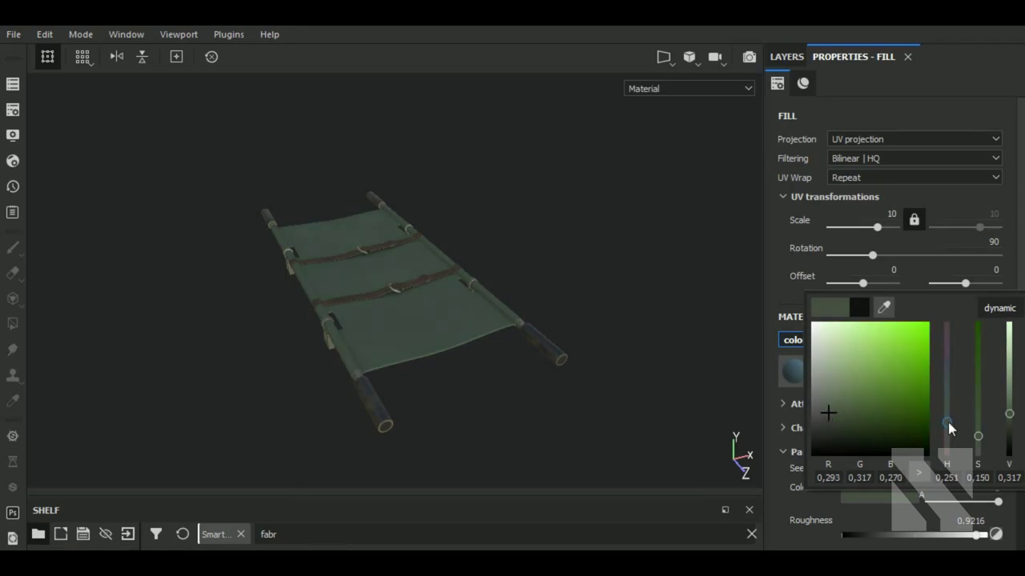
pyautogui.click(483, 381)
pyautogui.scroll(1, 531, 421)
pyautogui.scroll(2, 467, 393)
pyautogui.scroll(3, 466, 393)
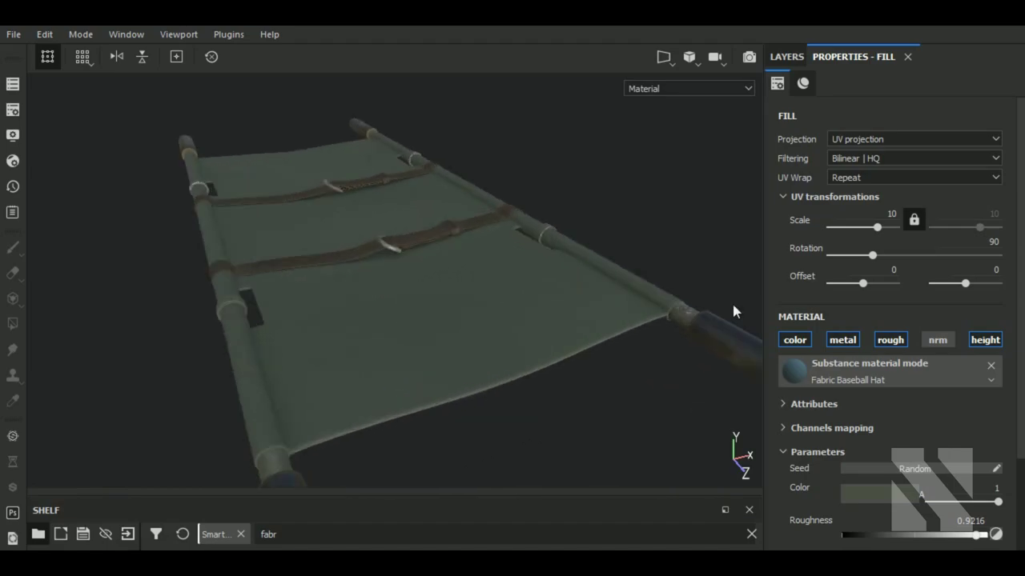
pyautogui.click(787, 57)
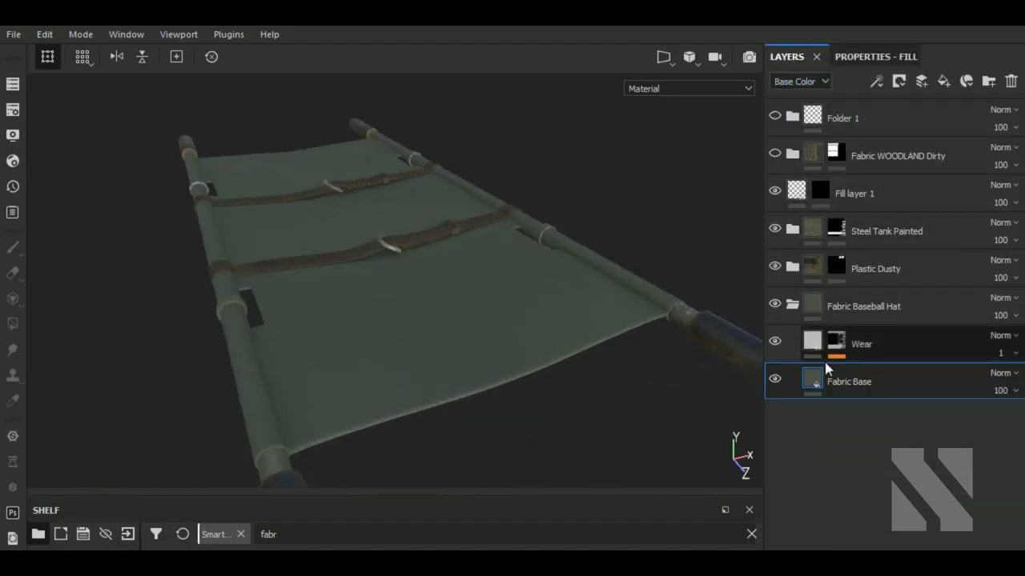
# Select Fill layer 1's mask and give the brush the Shape Wave alpha.
pyautogui.click(798, 304)
pyautogui.click(818, 192)
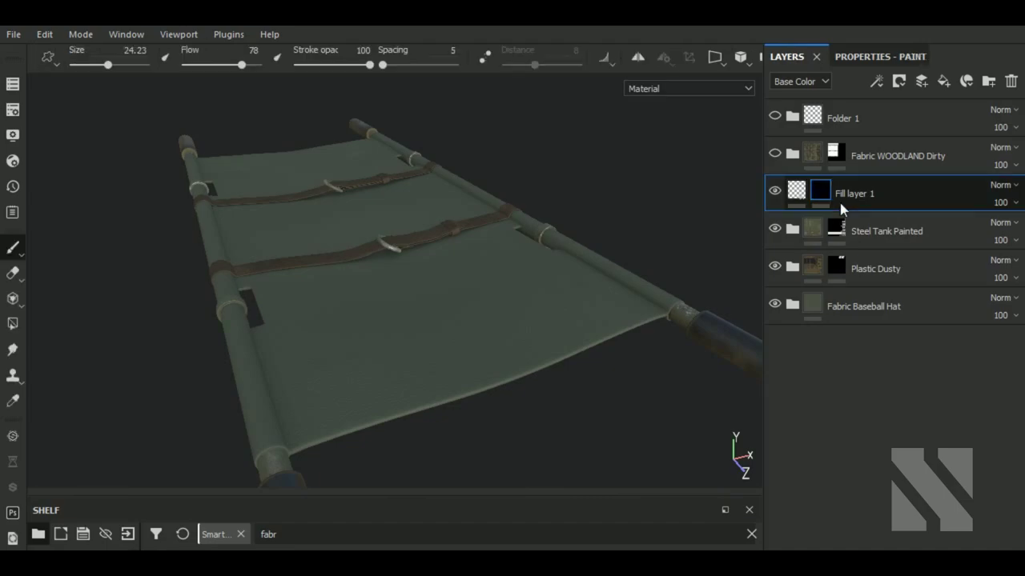
pyautogui.click(900, 57)
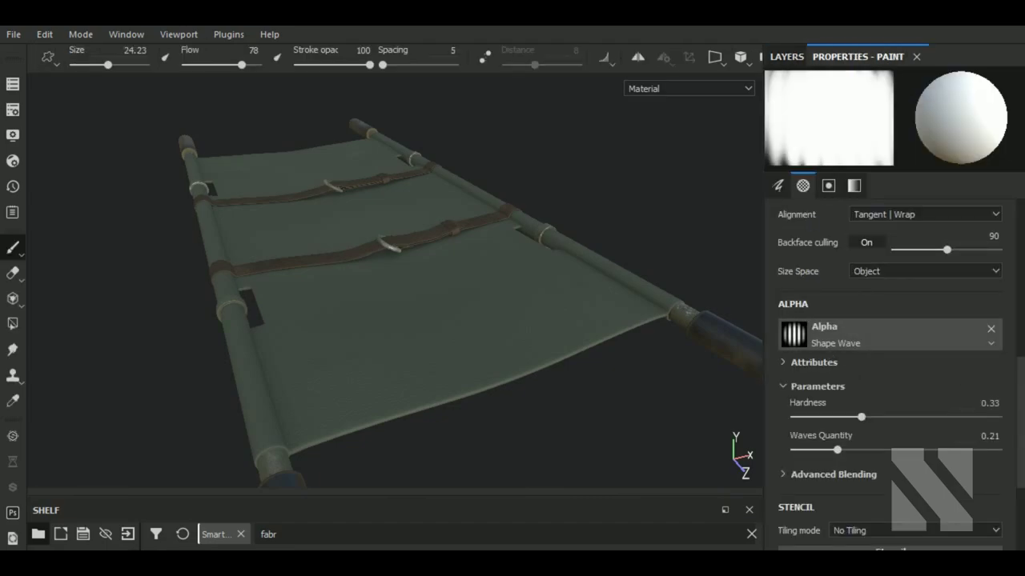
pyautogui.click(856, 343)
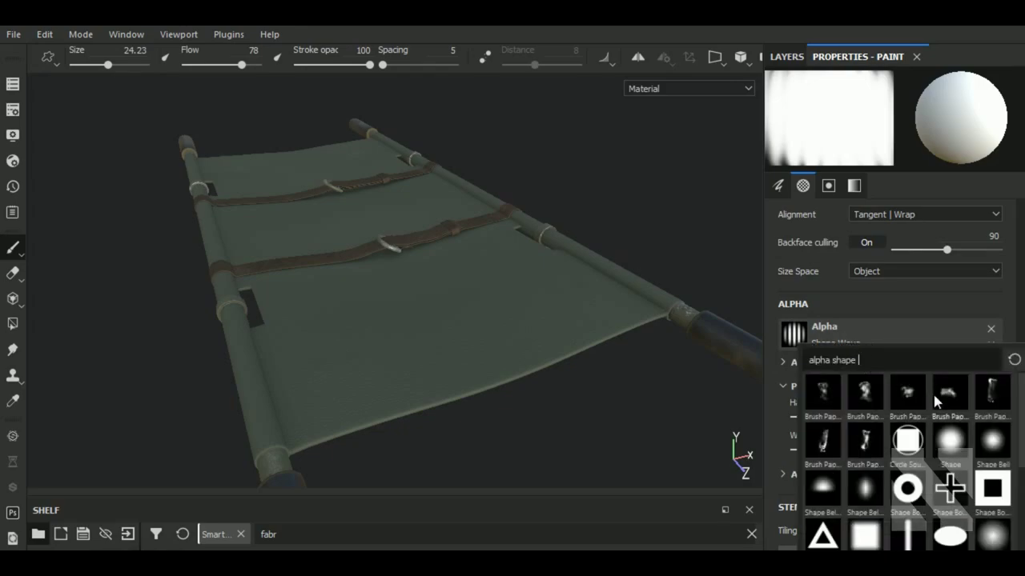
pyautogui.scroll(-3, 937, 404)
pyautogui.click(949, 494)
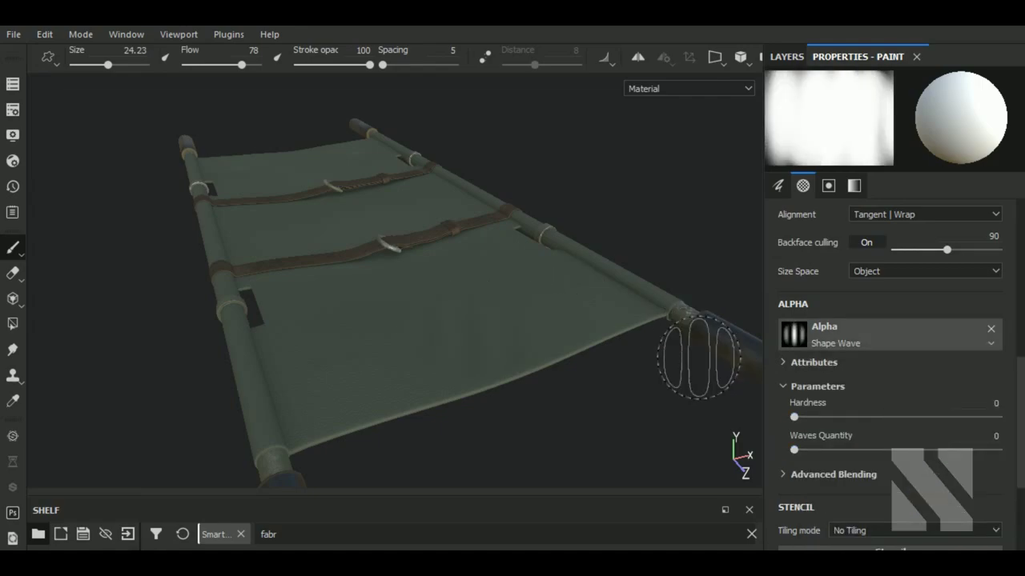
pyautogui.click(786, 57)
# Check Fill layer 1's -0.2510 height fill settings.
pyautogui.click(801, 197)
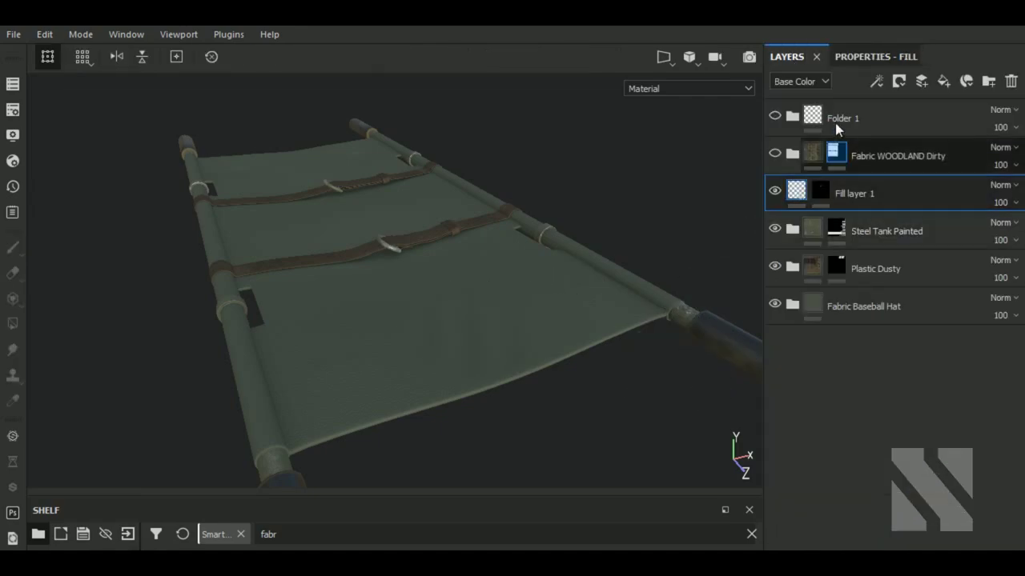
pyautogui.click(854, 57)
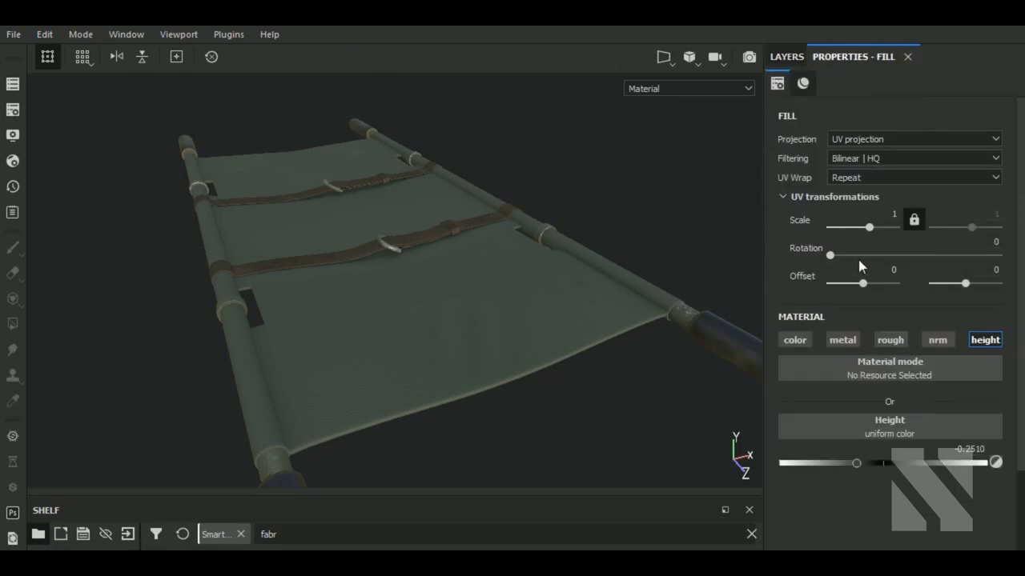
pyautogui.click(786, 57)
pyautogui.click(820, 190)
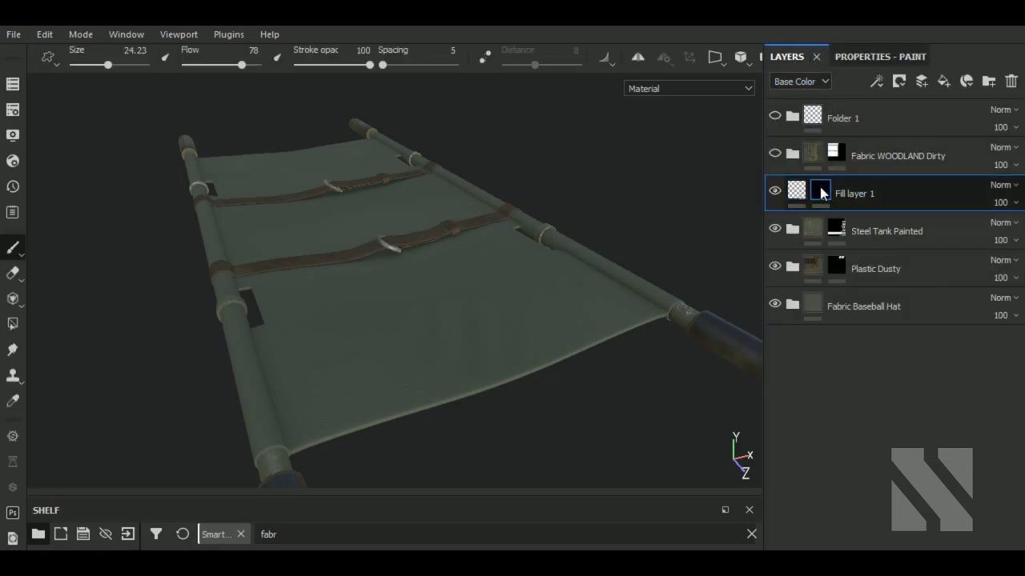
pyautogui.click(801, 194)
pyautogui.click(885, 61)
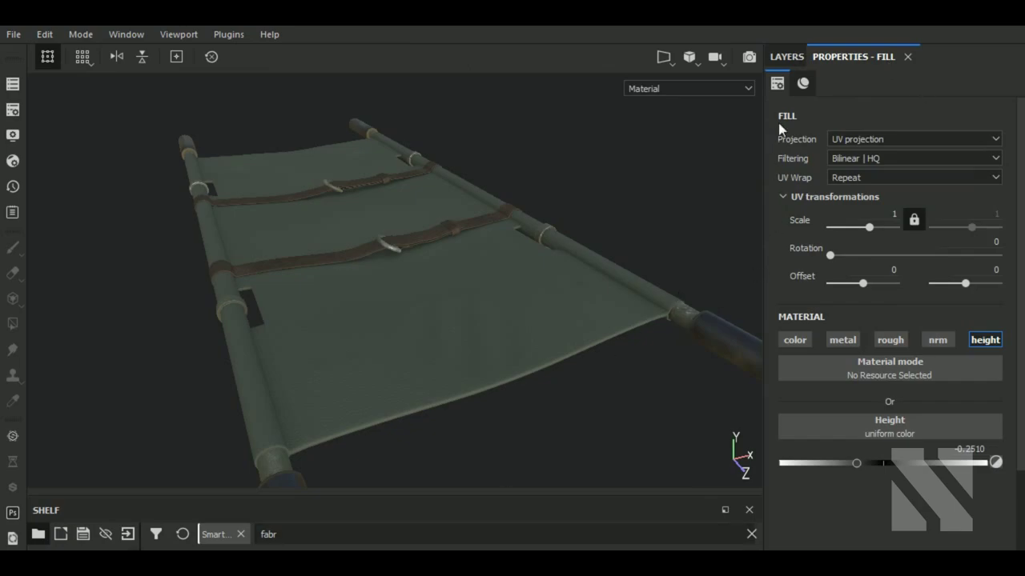
# Move the view closer to the canvas and select Fill layer 1's mask.
pyautogui.keyDown('alt'); pyautogui.moveTo(616, 385); pyautogui.dragTo(579, 456); pyautogui.keyUp('alt')
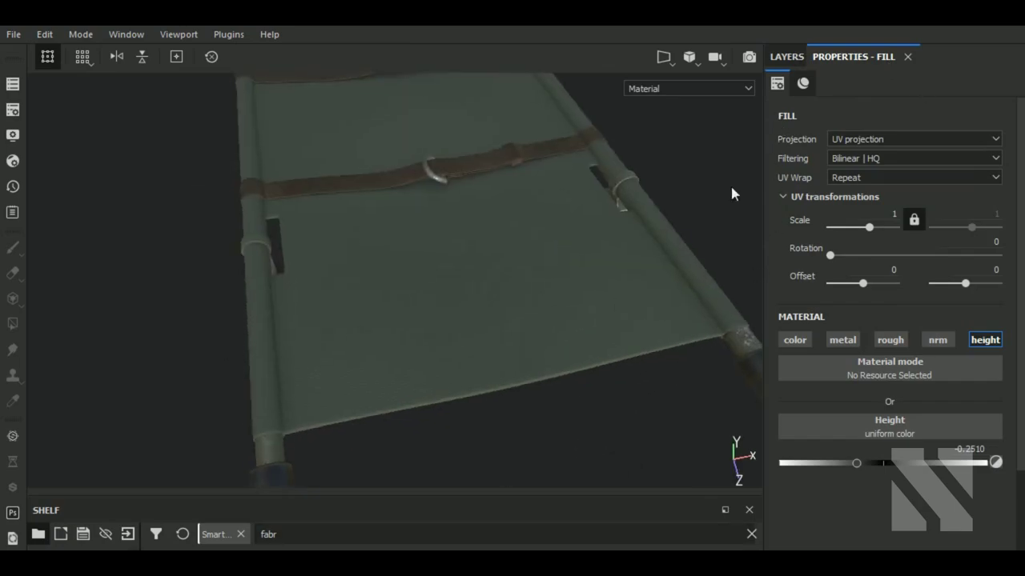
pyautogui.click(786, 57)
pyautogui.click(821, 190)
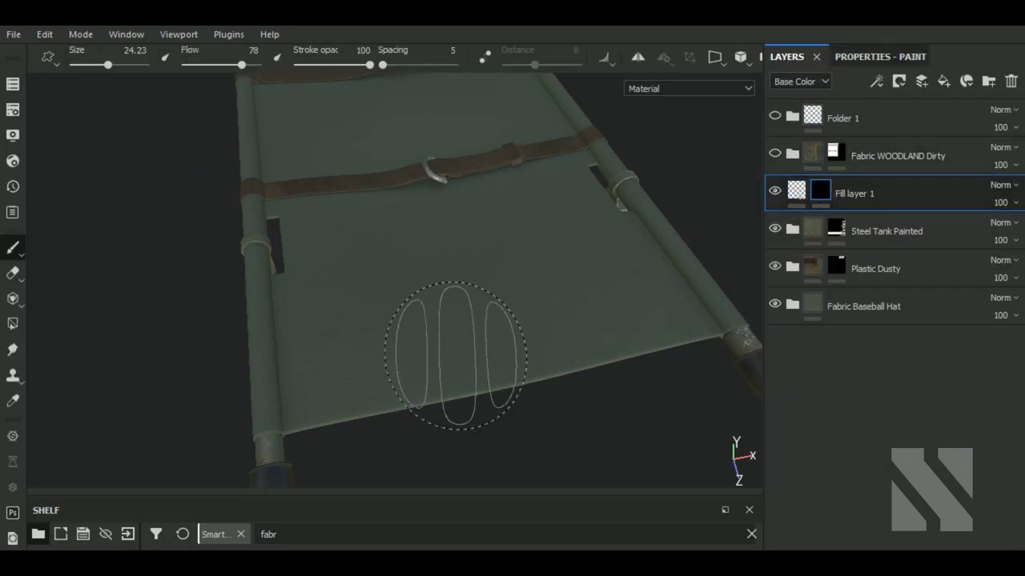
# Set brush Hardness 0.3 and Waves Quantity 0.14, then stamp a test wave.
pyautogui.click(875, 57)
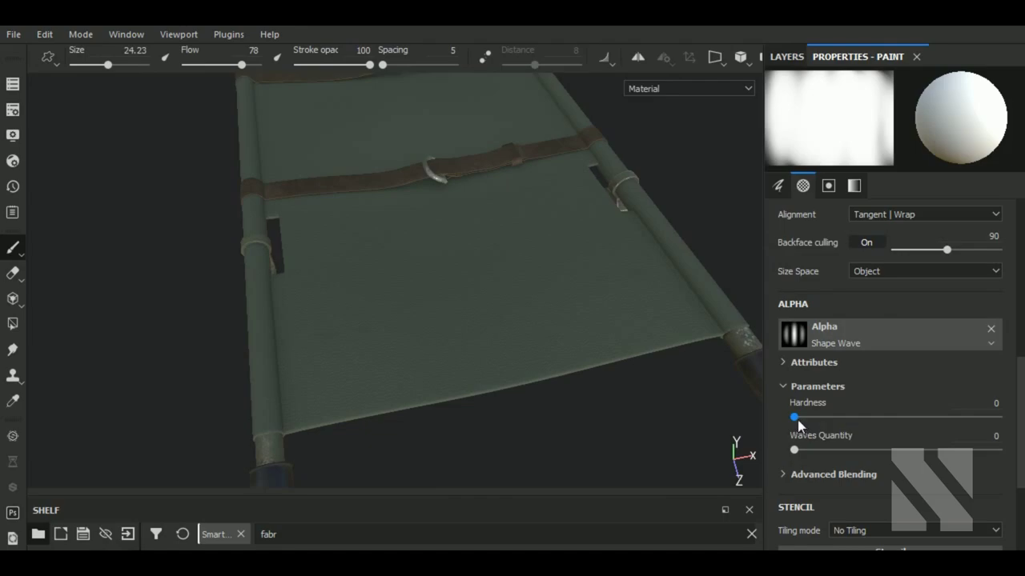
pyautogui.moveTo(797, 419); pyautogui.dragTo(854, 418)
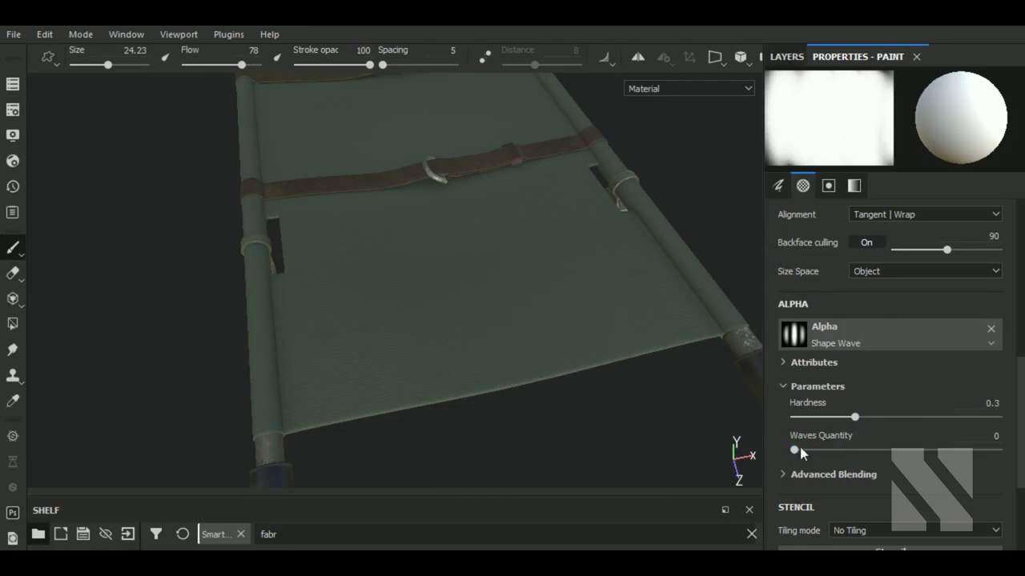
pyautogui.moveTo(798, 450); pyautogui.dragTo(823, 449)
pyautogui.click(484, 328)
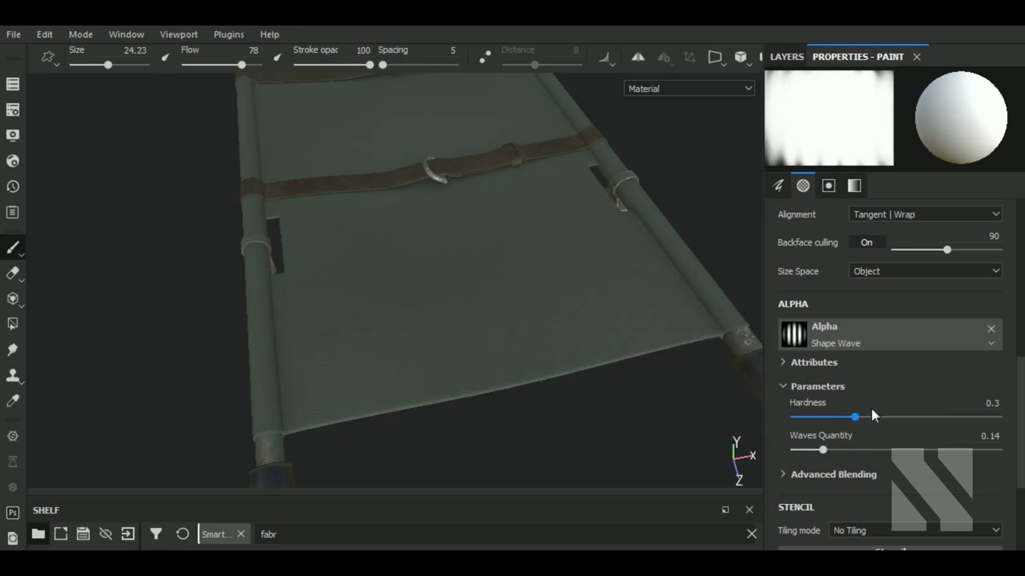
# Raise brush Flow to 97 and undo the test stamp.
pyautogui.moveTo(241, 64); pyautogui.dragTo(256, 65)
pyautogui.moveTo(584, 400)
pyautogui.keyDown('alt'); pyautogui.mouseDown()
pyautogui.moveTo(548, 435)
pyautogui.moveTo(553, 424)
pyautogui.mouseUp(); pyautogui.keyUp('alt')
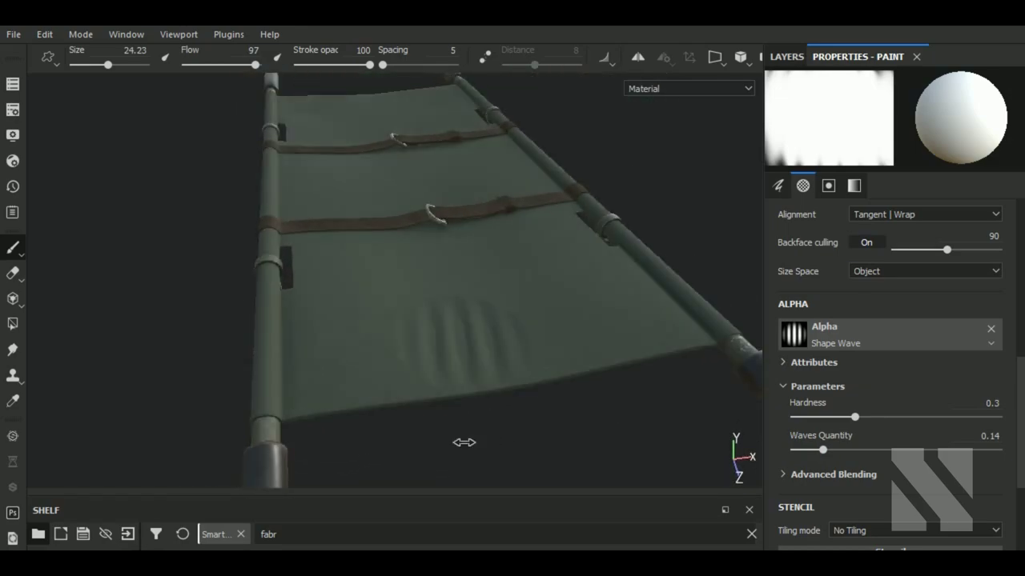
pyautogui.keyDown('alt'); pyautogui.moveTo(458, 419); pyautogui.dragTo(562, 402); pyautogui.keyUp('alt')
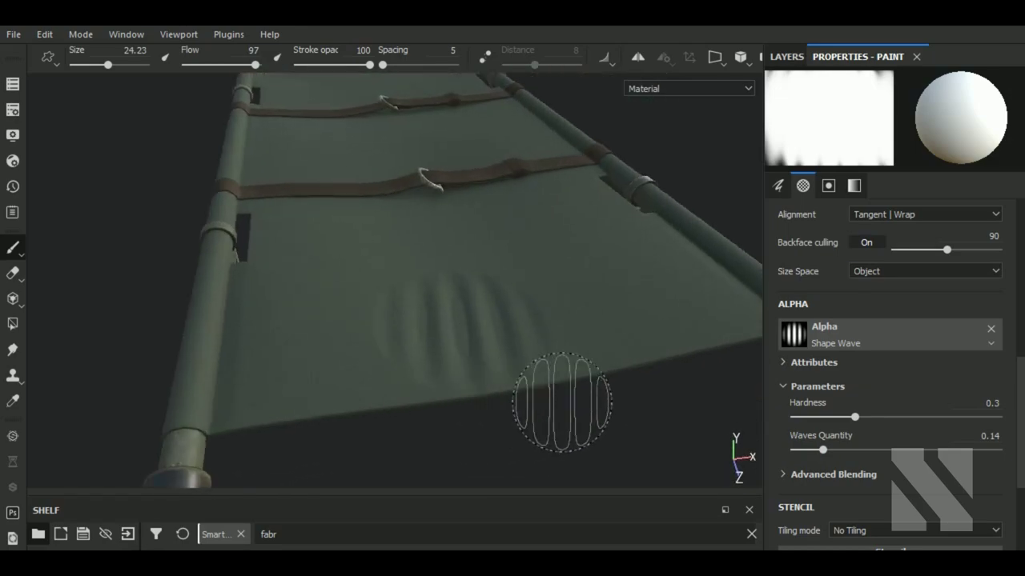
pyautogui.hotkey('ctrl', 'z')
pyautogui.click(786, 57)
# Check Fill layer 1's height, then paint and undo a test stroke on its mask.
pyautogui.click(789, 192)
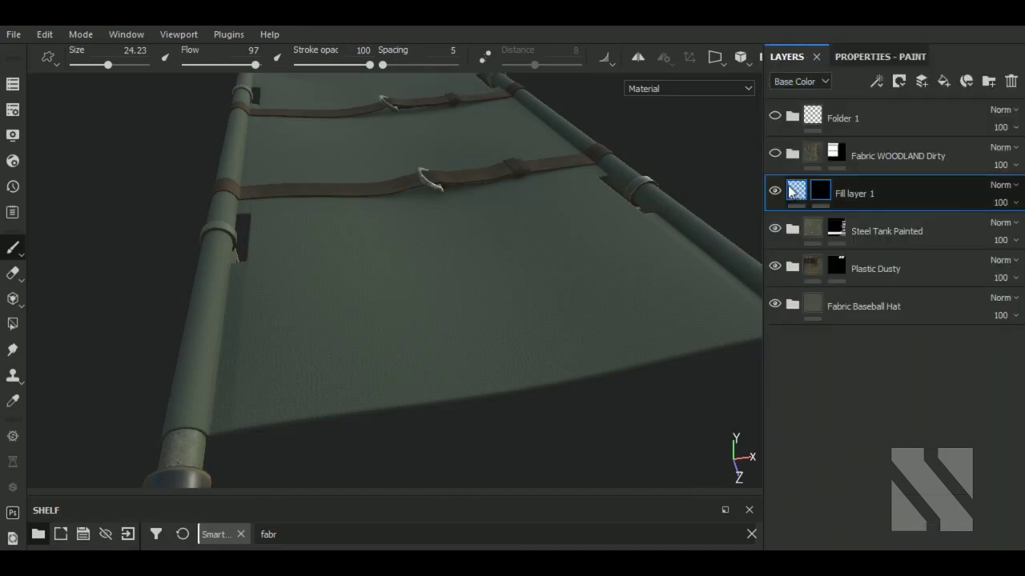
pyautogui.click(856, 59)
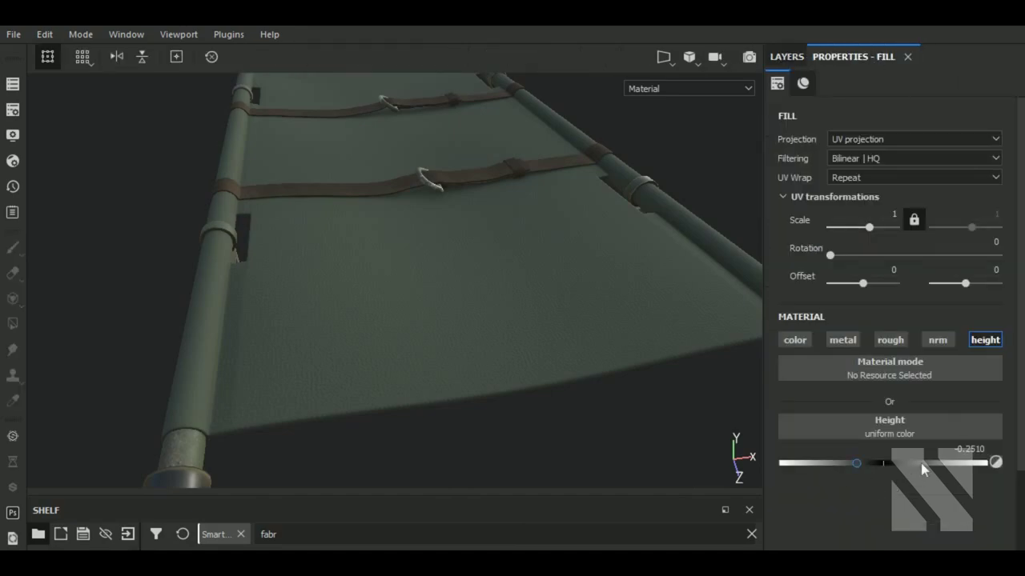
pyautogui.click(786, 57)
pyautogui.click(820, 191)
pyautogui.press('1')
pyautogui.moveTo(376, 328); pyautogui.dragTo(598, 366)
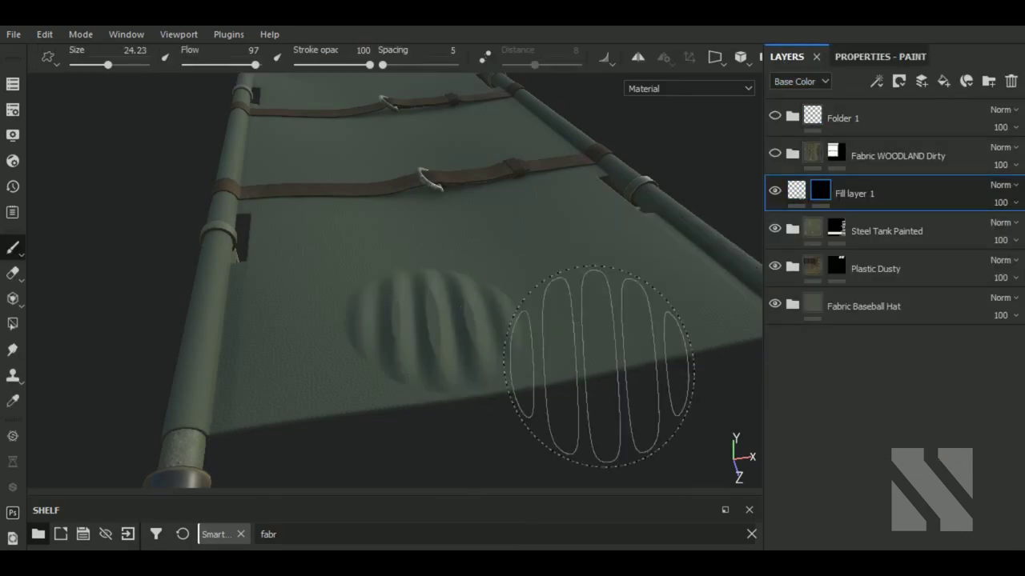
pyautogui.hotkey('ctrl', 'z')
# Stamp faint wave wrinkles with the brush at flow 40 and hardness 0.11.
pyautogui.click(441, 320)
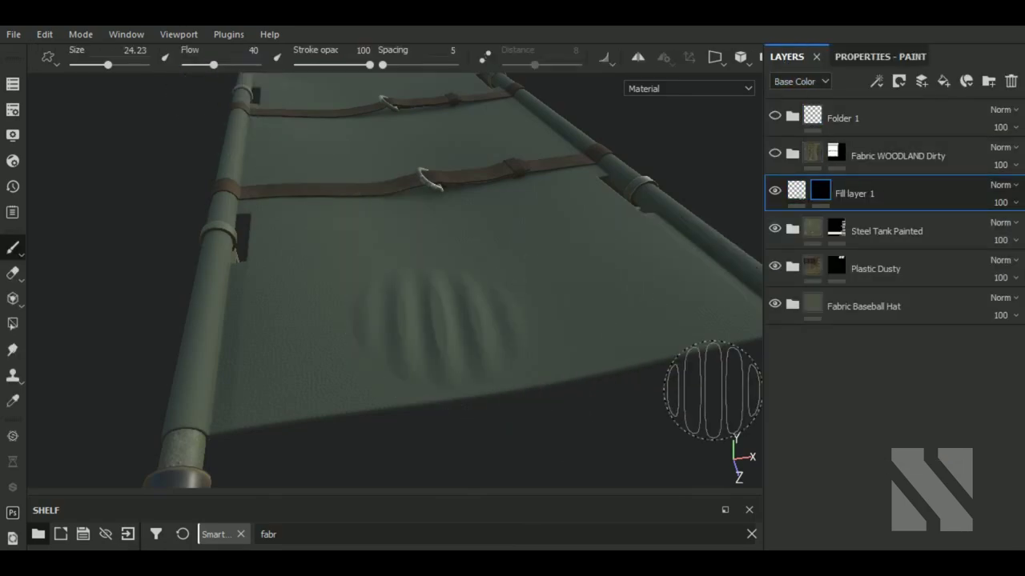
pyautogui.keyDown('alt'); pyautogui.moveTo(588, 412); pyautogui.dragTo(598, 457); pyautogui.keyUp('alt')
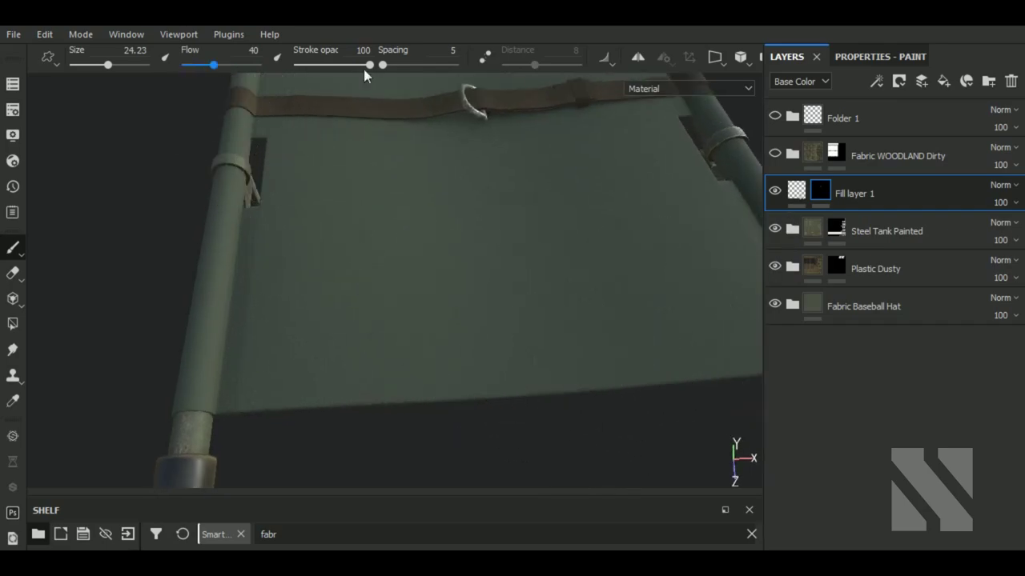
pyautogui.click(884, 58)
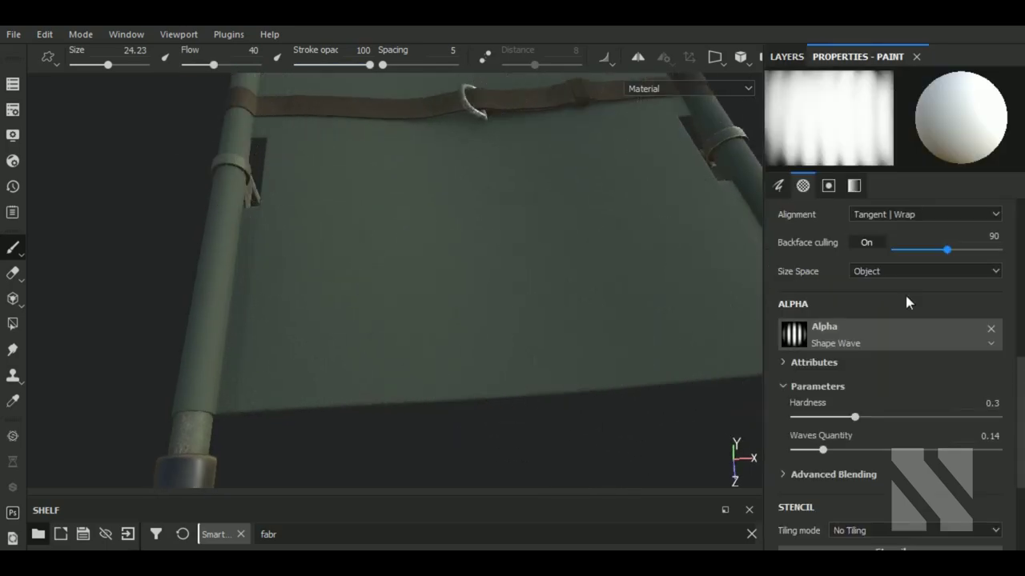
pyautogui.click(818, 421)
pyautogui.click(469, 332)
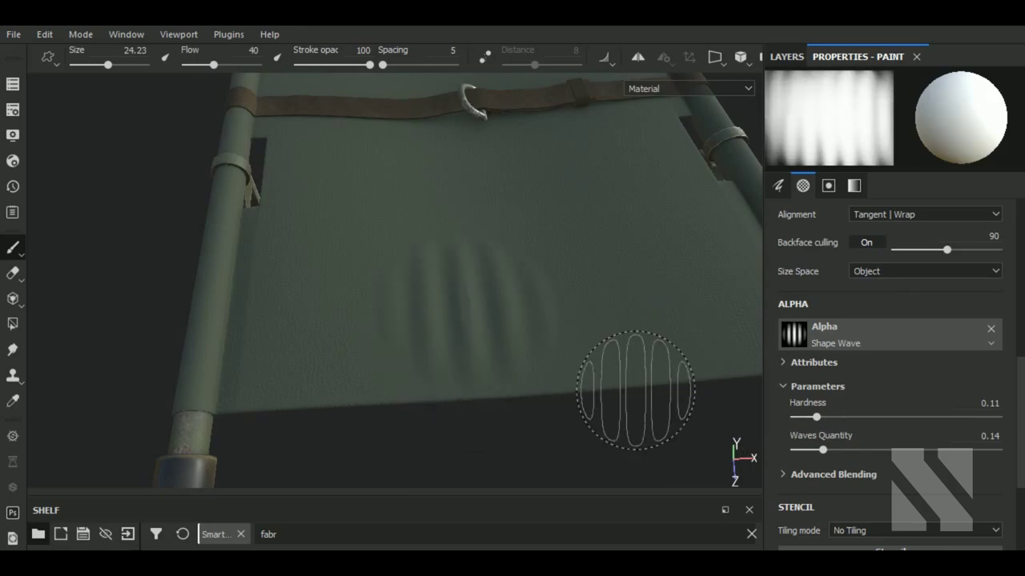
# Smudge the wave wrinkles into curved folds with a 14.18 smudge brush.
pyautogui.press('5')
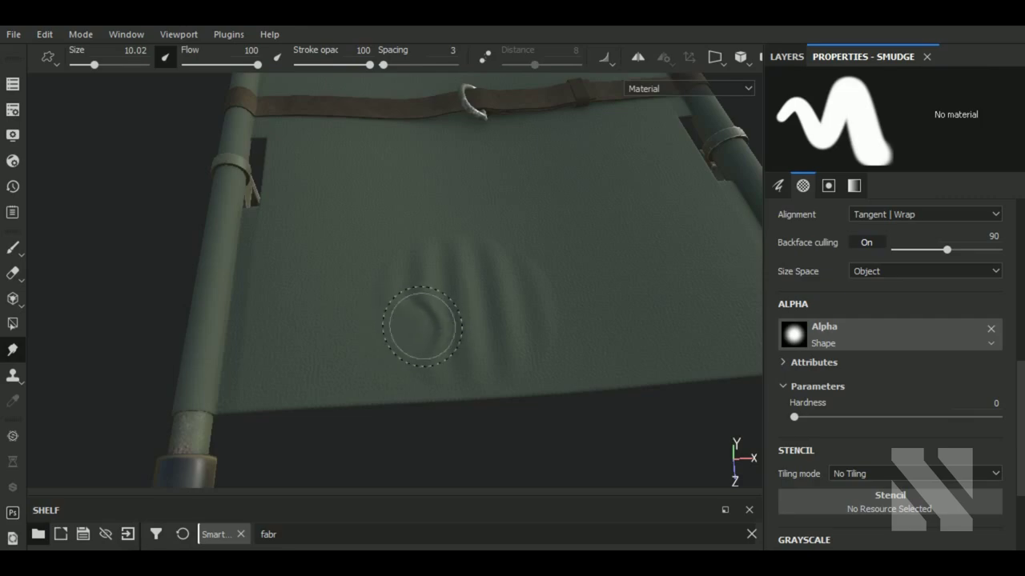
pyautogui.moveTo(470, 283); pyautogui.dragTo(455, 266)
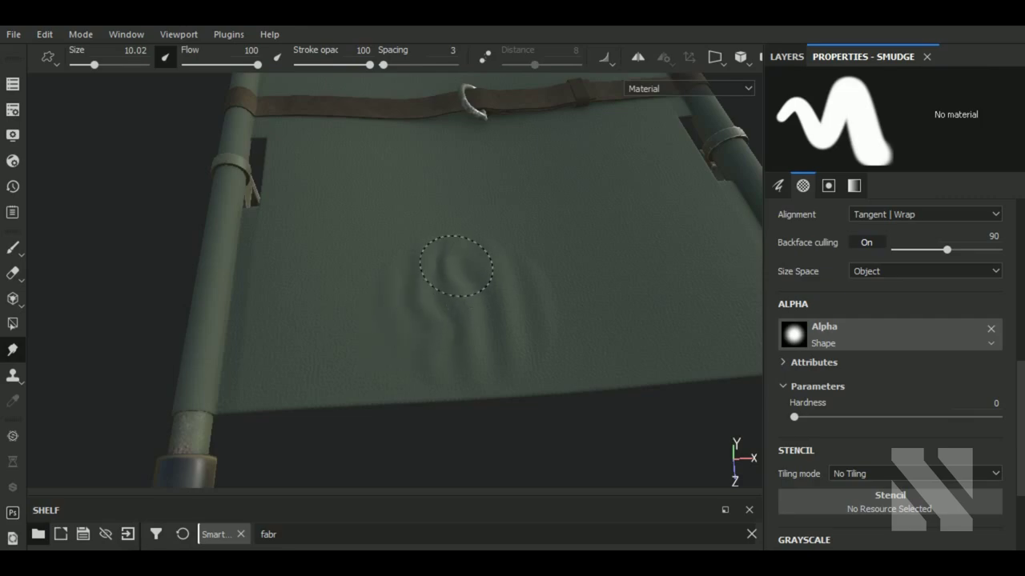
pyautogui.keyDown('ctrl'); pyautogui.moveTo(476, 321); pyautogui.dragTo(488, 322, button='right'); pyautogui.keyUp('ctrl')
pyautogui.moveTo(487, 324)
pyautogui.mouseDown()
pyautogui.moveTo(500, 361)
pyautogui.moveTo(469, 377)
pyautogui.moveTo(515, 366)
pyautogui.moveTo(517, 285)
pyautogui.mouseUp()
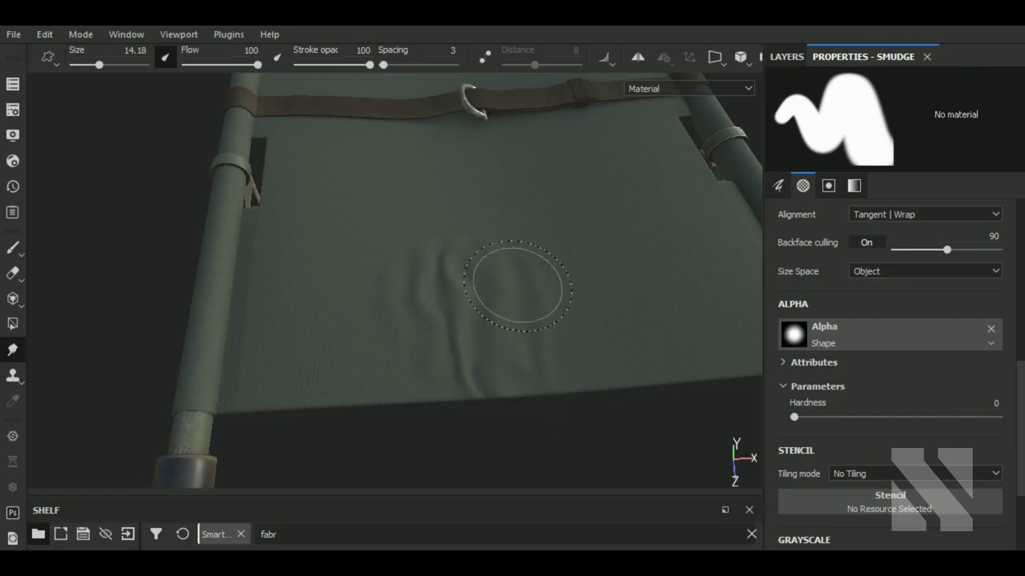
pyautogui.moveTo(471, 223)
pyautogui.mouseDown()
pyautogui.moveTo(408, 286)
pyautogui.moveTo(428, 377)
pyautogui.moveTo(492, 373)
pyautogui.mouseUp()
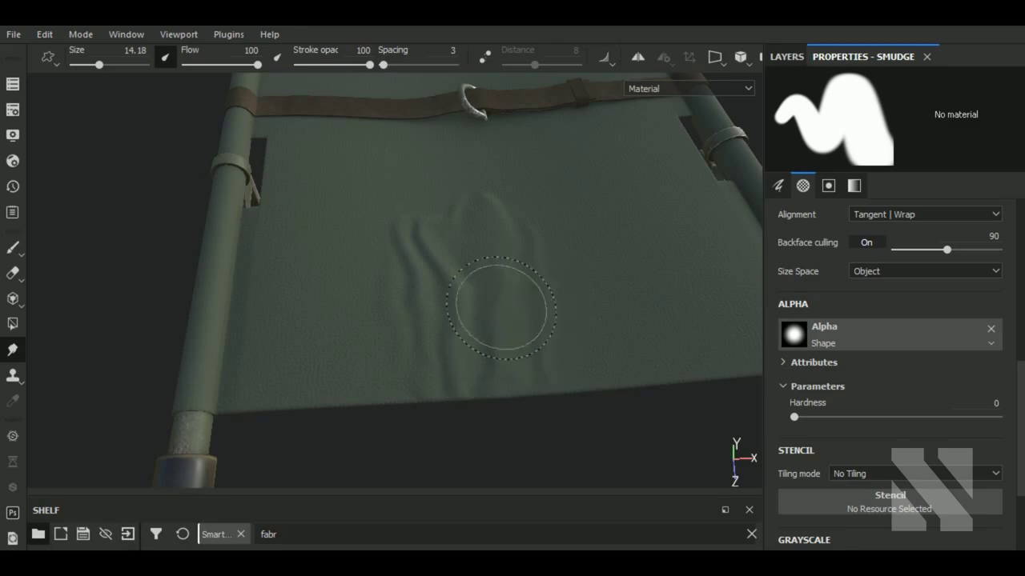
# Stamp more vertical wave folds on the fabric's left and smudge them downward.
pyautogui.press('1')
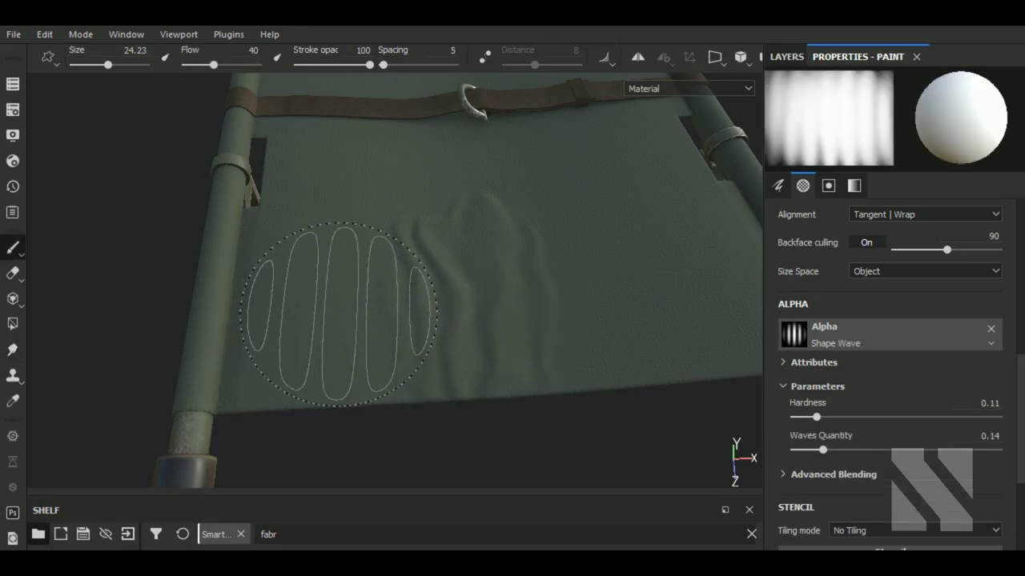
pyautogui.click(337, 315)
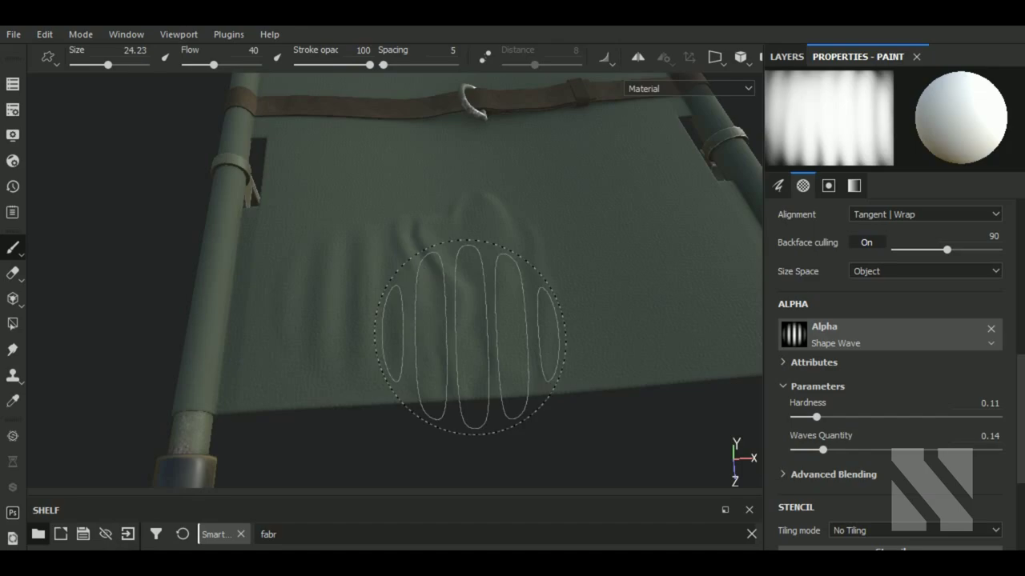
pyautogui.click(13, 351)
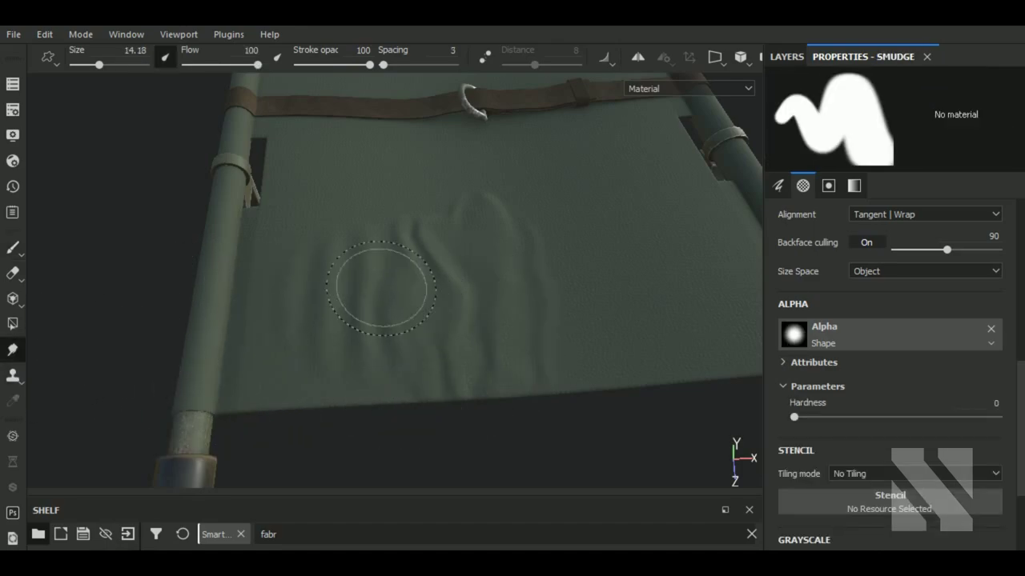
pyautogui.moveTo(343, 320)
pyautogui.mouseDown()
pyautogui.moveTo(328, 345)
pyautogui.moveTo(268, 291)
pyautogui.moveTo(300, 377)
pyautogui.moveTo(519, 352)
pyautogui.moveTo(622, 464)
pyautogui.moveTo(649, 469)
pyautogui.moveTo(590, 459)
pyautogui.moveTo(560, 400)
pyautogui.mouseUp()
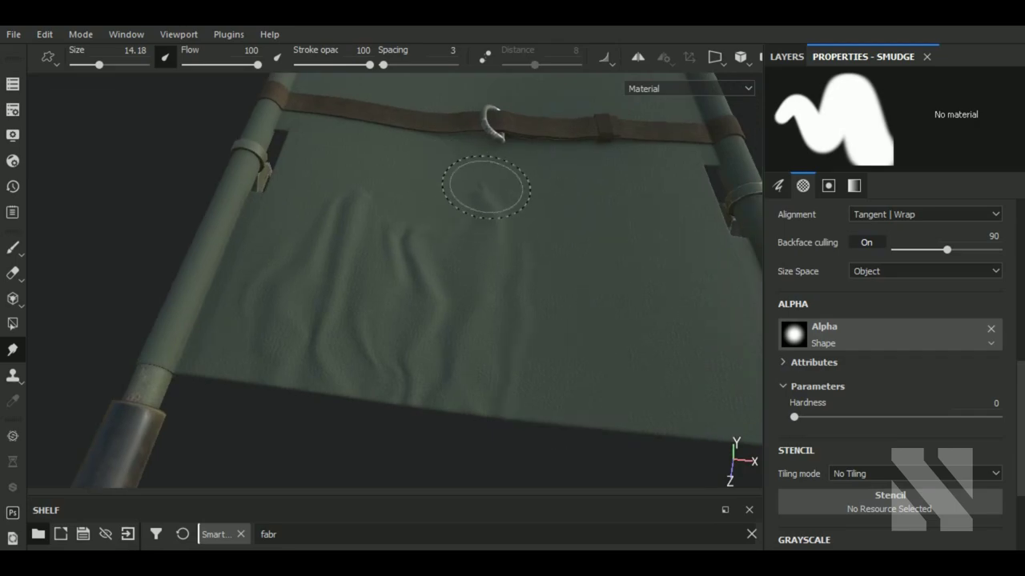
# Stamp wave ripples on the canvas's right and smudge them into vertical folds.
pyautogui.click(12, 249)
pyautogui.moveTo(561, 400)
pyautogui.keyDown('alt'); pyautogui.mouseDown()
pyautogui.moveTo(419, 427)
pyautogui.moveTo(622, 431)
pyautogui.moveTo(488, 423)
pyautogui.moveTo(480, 304)
pyautogui.mouseUp(); pyautogui.keyUp('alt')
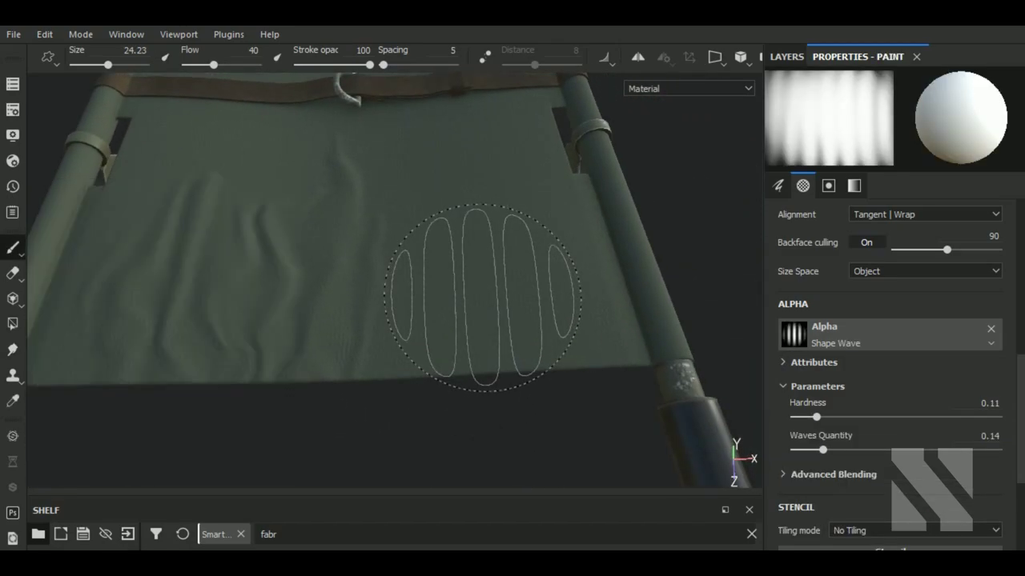
pyautogui.click(483, 297)
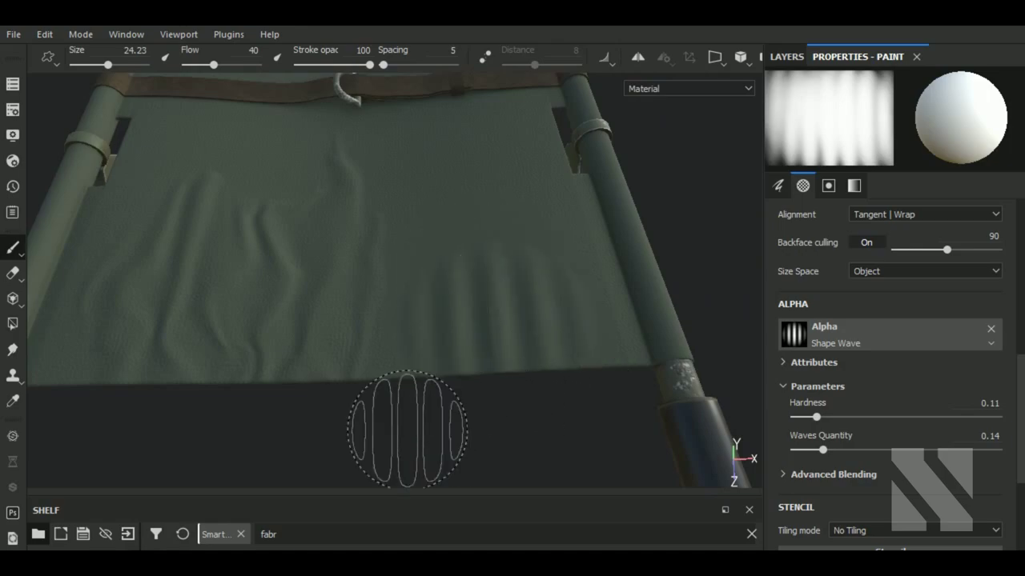
pyautogui.click(13, 349)
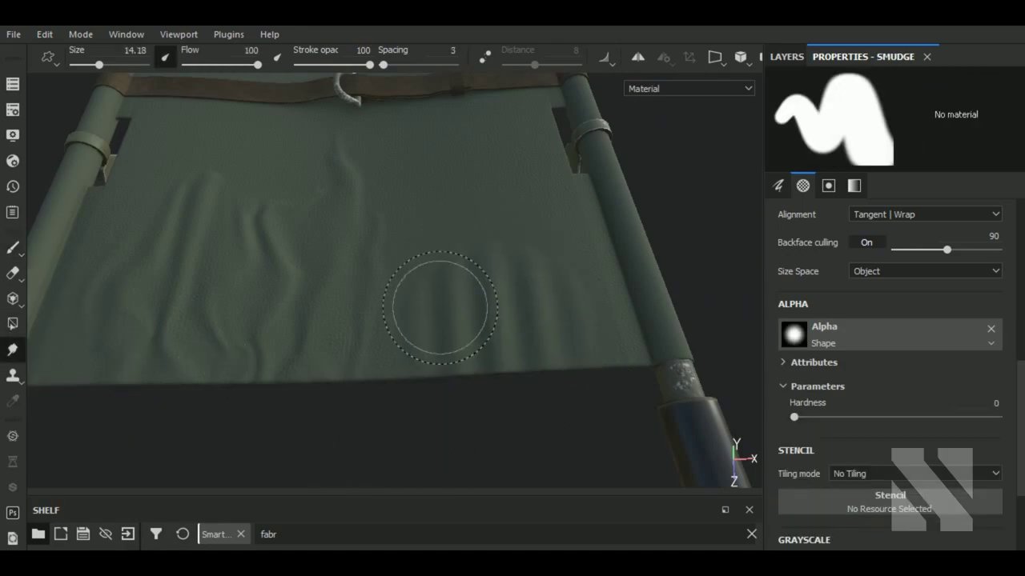
pyautogui.moveTo(489, 279); pyautogui.dragTo(488, 223)
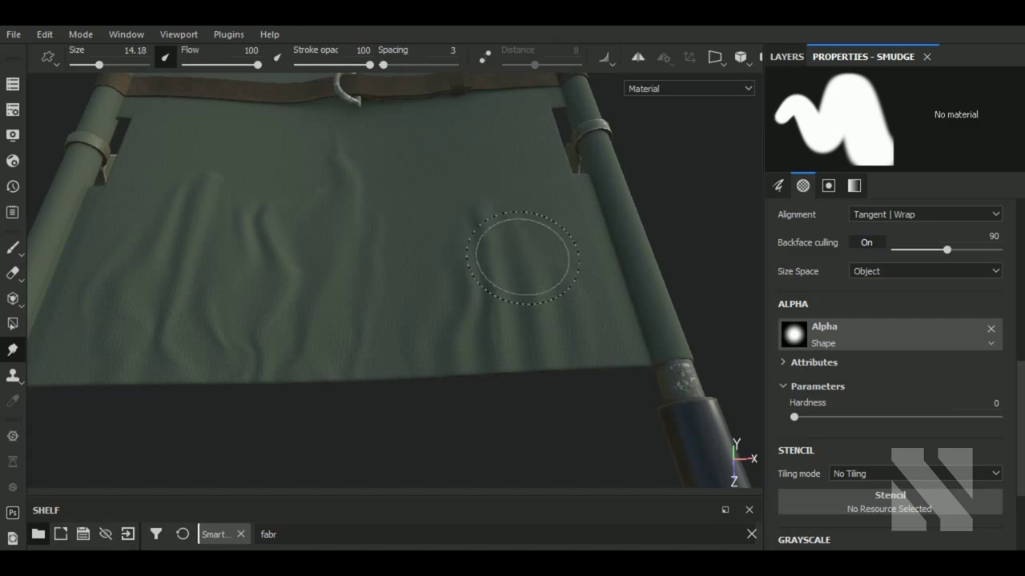
pyautogui.moveTo(522, 256); pyautogui.dragTo(501, 342)
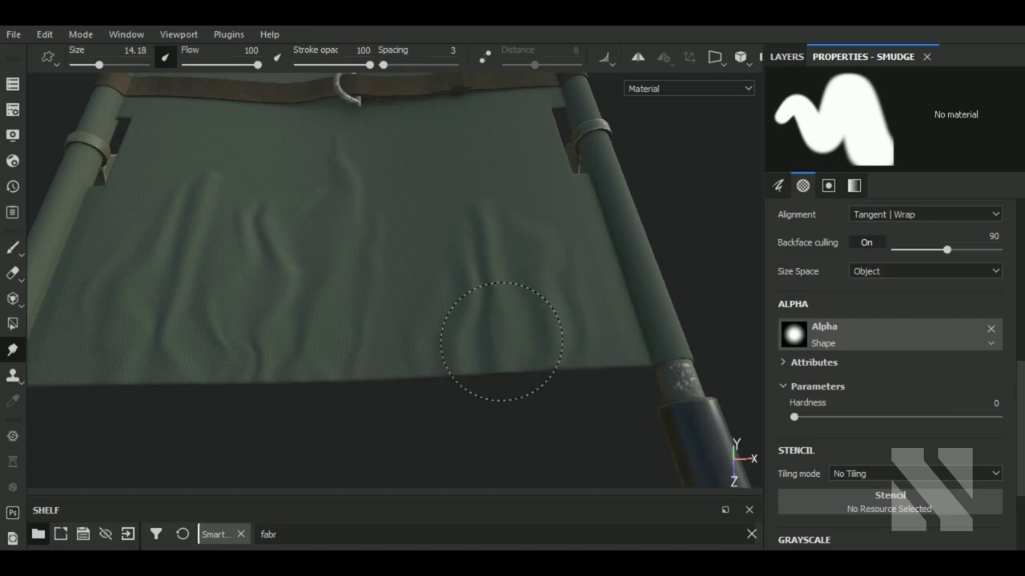
pyautogui.moveTo(533, 352)
pyautogui.mouseDown()
pyautogui.moveTo(537, 406)
pyautogui.moveTo(544, 402)
pyautogui.moveTo(538, 437)
pyautogui.mouseUp()
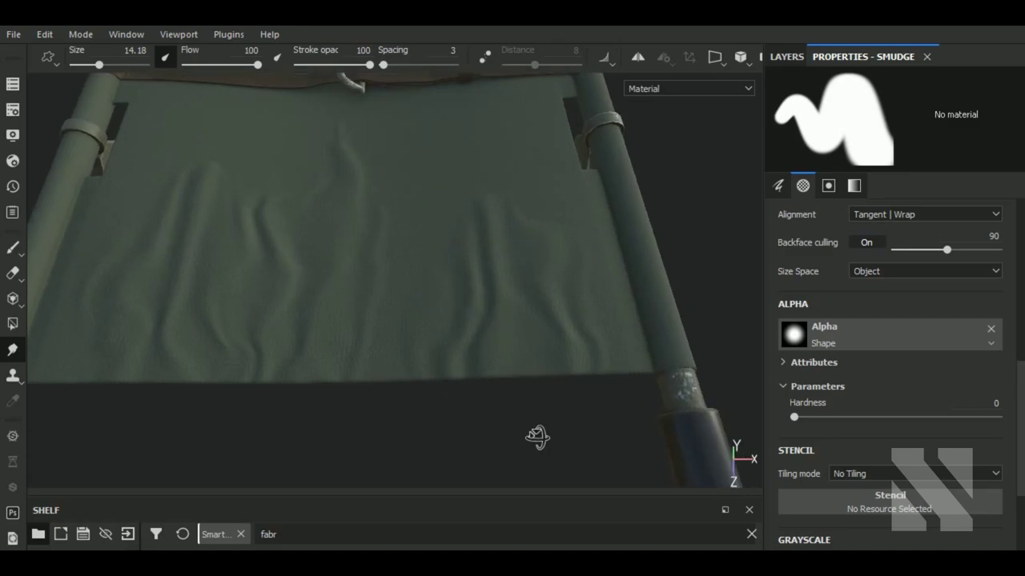
# Smudge a fold near the top of the canvas and view the whole canvas.
pyautogui.click(12, 248)
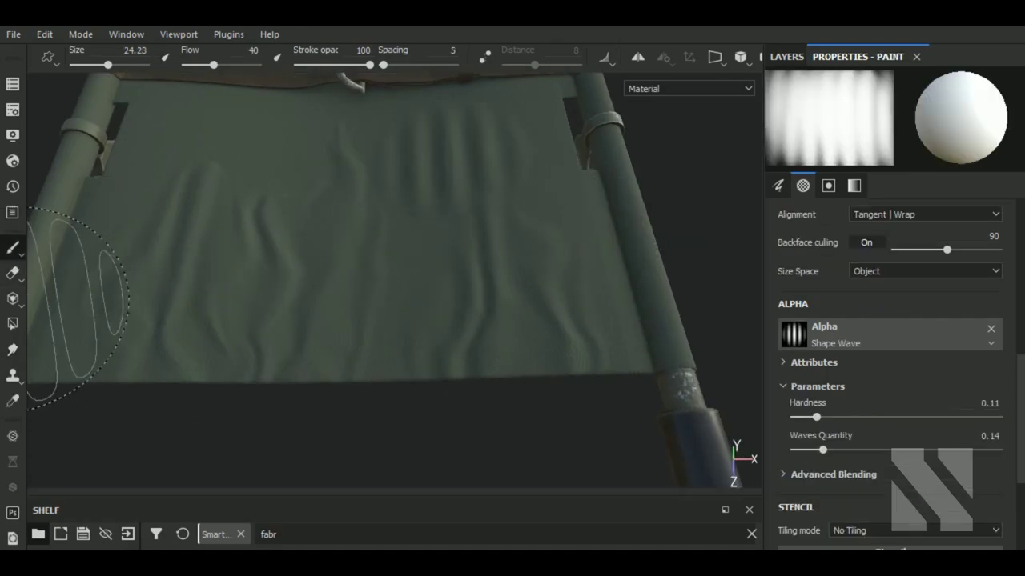
pyautogui.press('5')
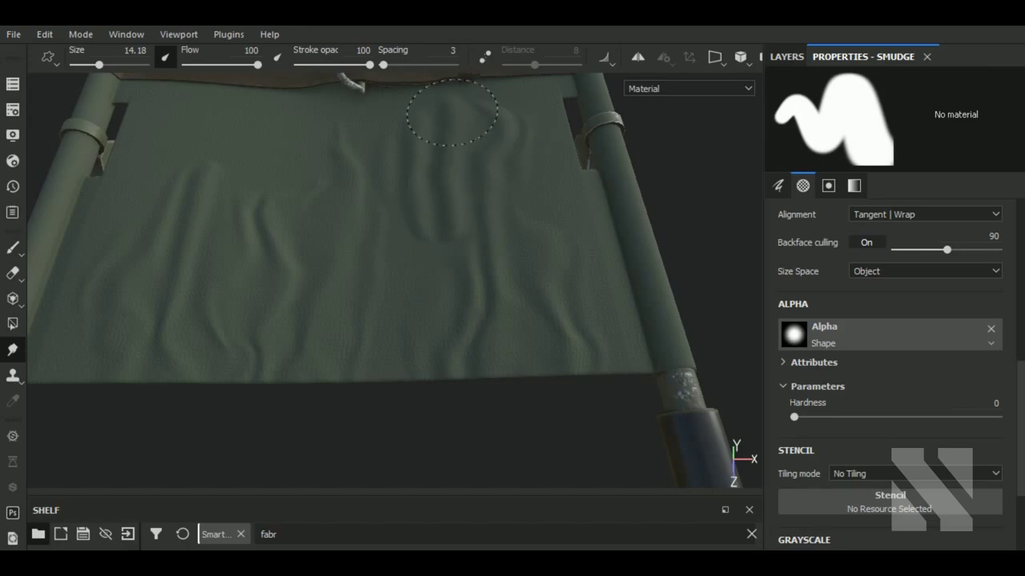
pyautogui.moveTo(452, 112); pyautogui.dragTo(406, 119)
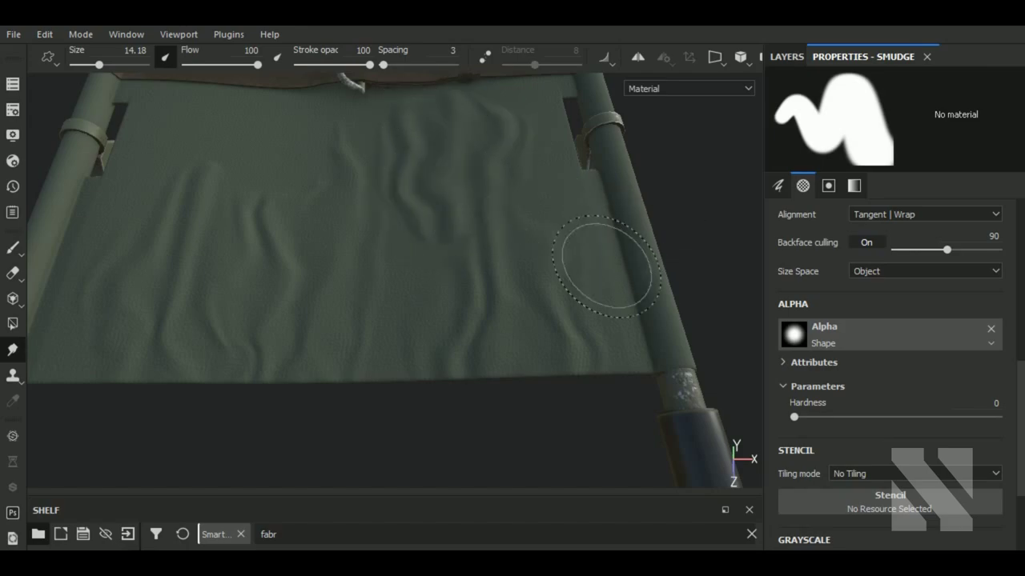
pyautogui.keyDown('alt'); pyautogui.moveTo(590, 263); pyautogui.dragTo(521, 308); pyautogui.keyUp('alt')
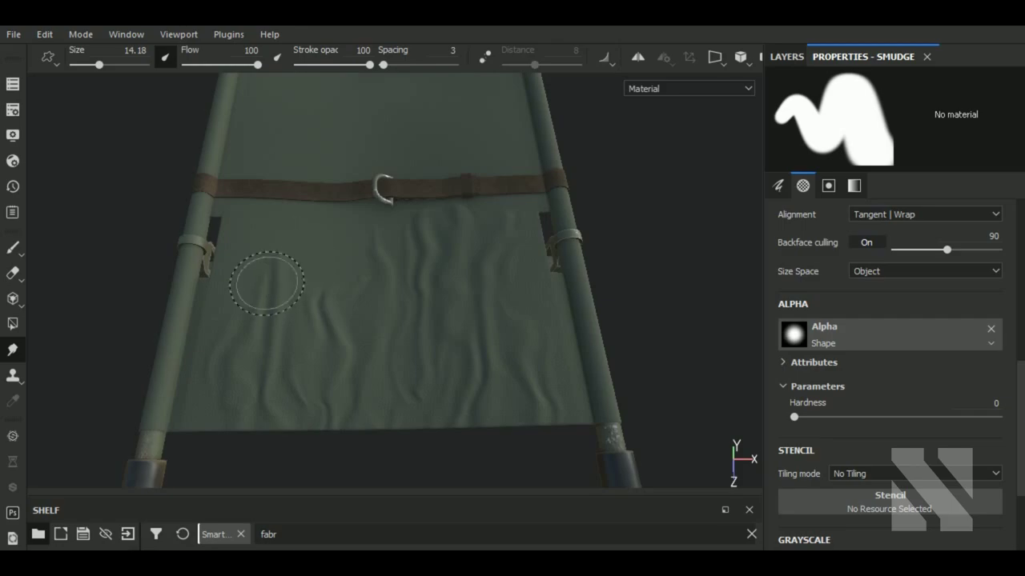
# Smudge the wrinkles on the canvas's left side near the tie.
pyautogui.click(12, 248)
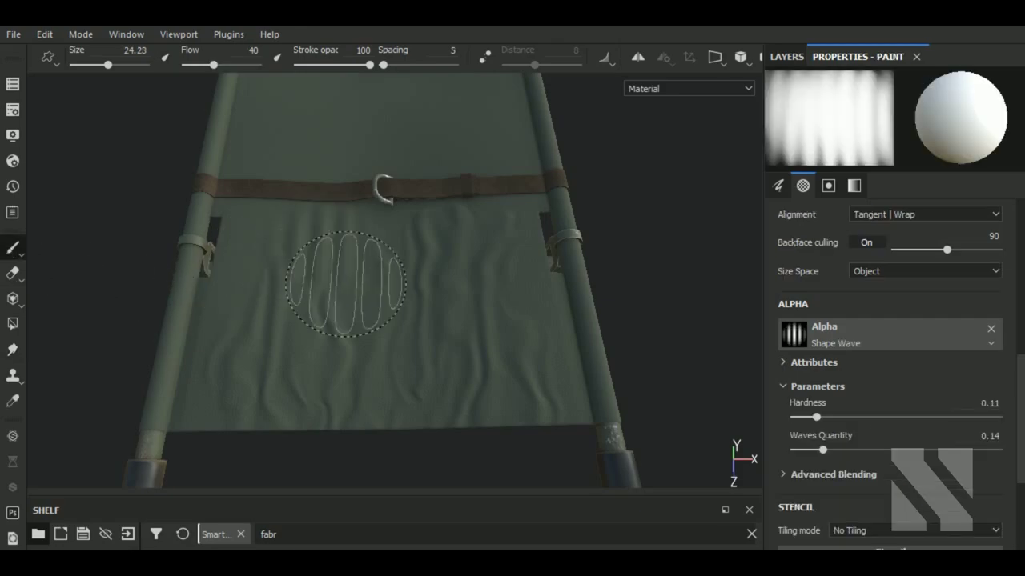
pyautogui.click(13, 350)
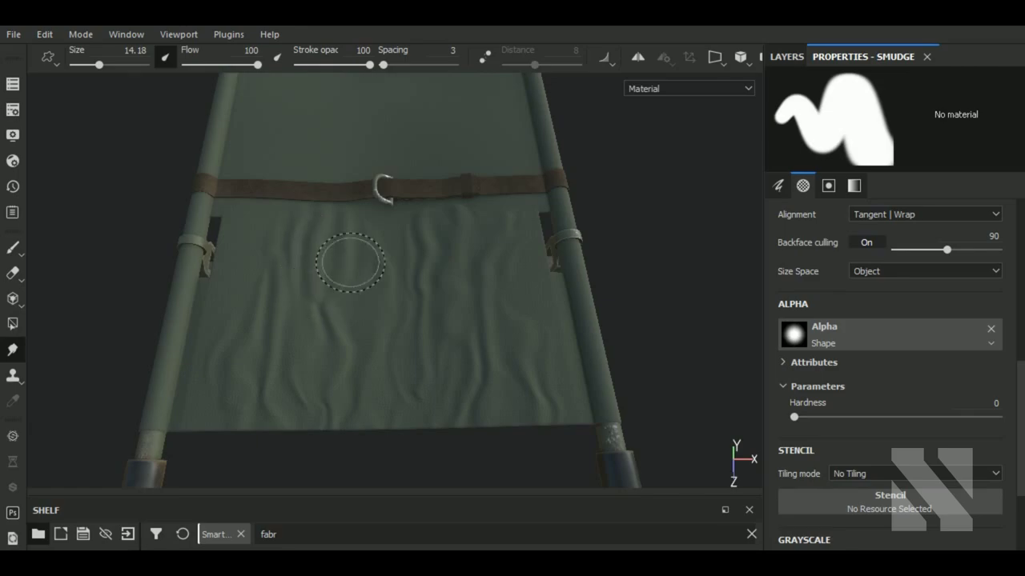
pyautogui.moveTo(292, 217); pyautogui.dragTo(234, 316)
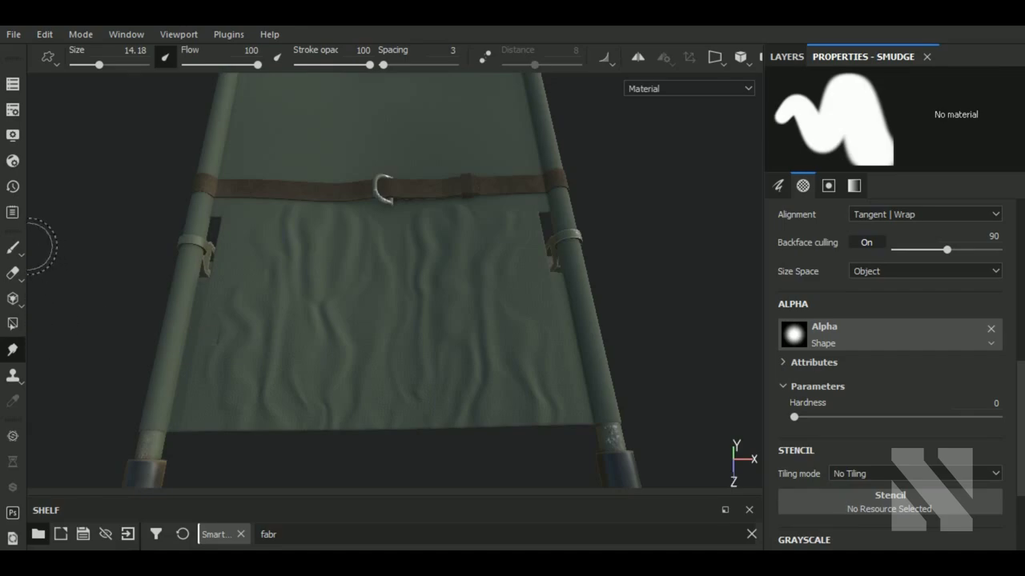
pyautogui.click(13, 248)
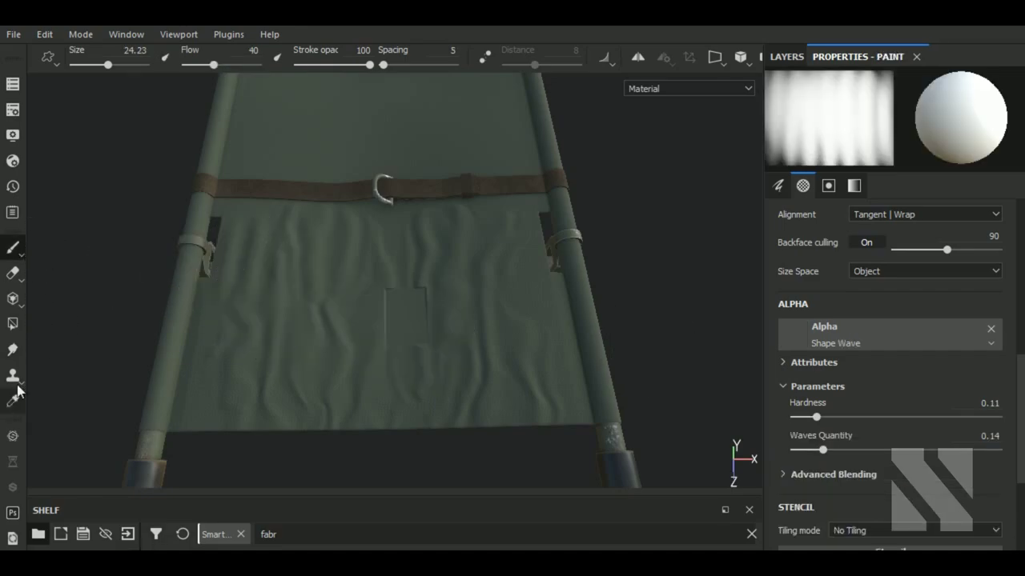
pyautogui.click(13, 349)
pyautogui.moveTo(244, 266); pyautogui.dragTo(234, 316)
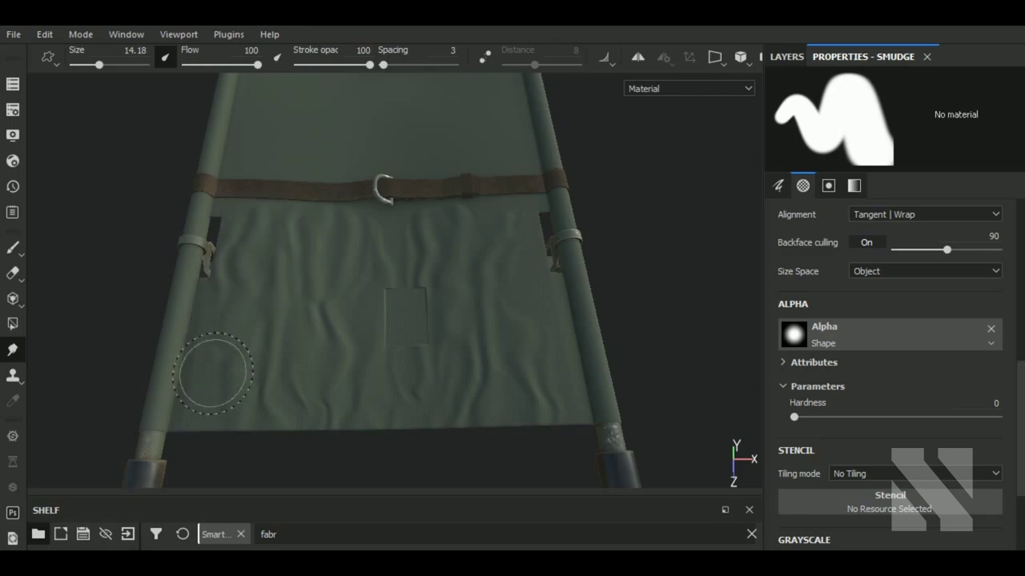
# Smudge away the rectangular dent in the canvas centre.
pyautogui.moveTo(453, 304)
pyautogui.mouseDown()
pyautogui.moveTo(373, 320)
pyautogui.moveTo(393, 342)
pyautogui.moveTo(417, 281)
pyautogui.moveTo(421, 348)
pyautogui.mouseUp()
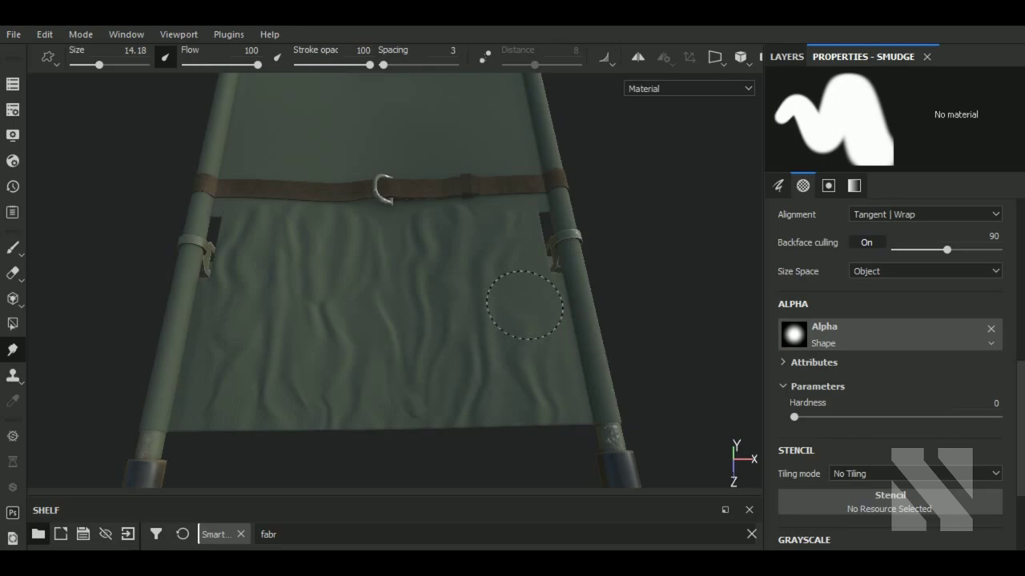
pyautogui.scroll(-3, 521, 375)
pyautogui.scroll(2, 443, 383)
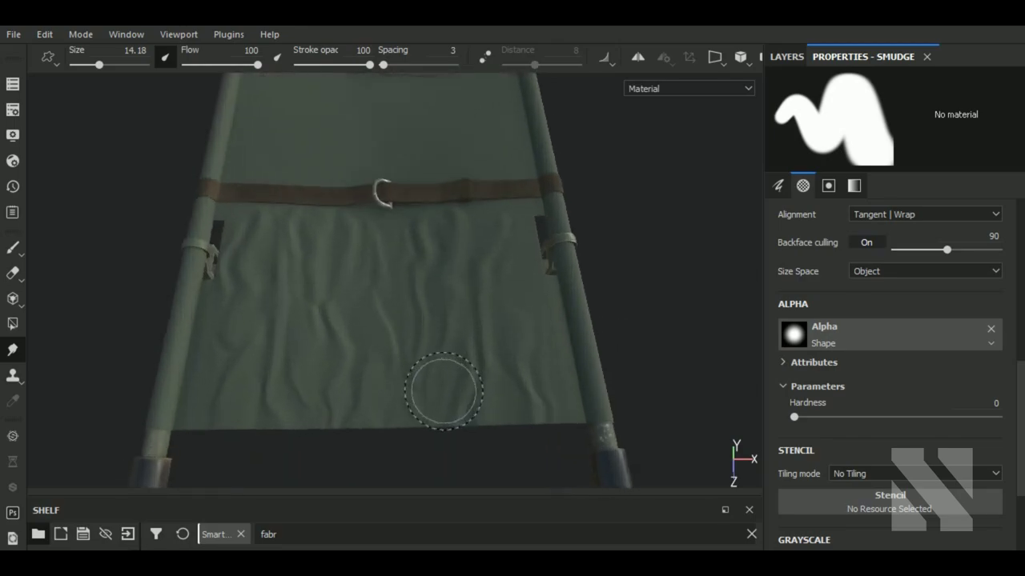
pyautogui.scroll(2, 442, 382)
pyautogui.click(784, 58)
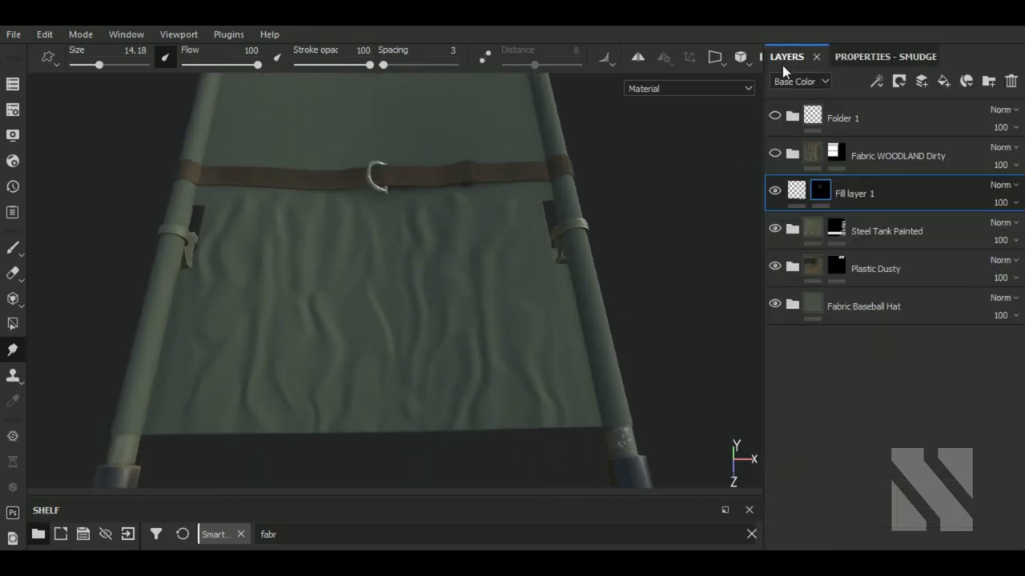
# Add a Blur filter at intensity 1.07 to Fill layer 1, then reselect the layer.
pyautogui.click(878, 83)
pyautogui.click(905, 197)
pyautogui.click(882, 52)
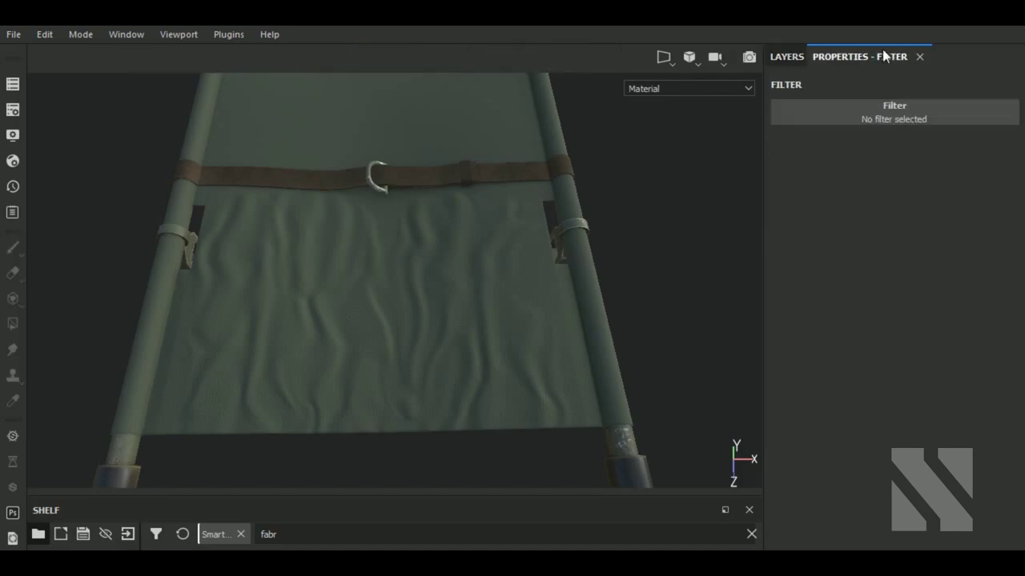
pyautogui.click(908, 111)
pyautogui.click(950, 162)
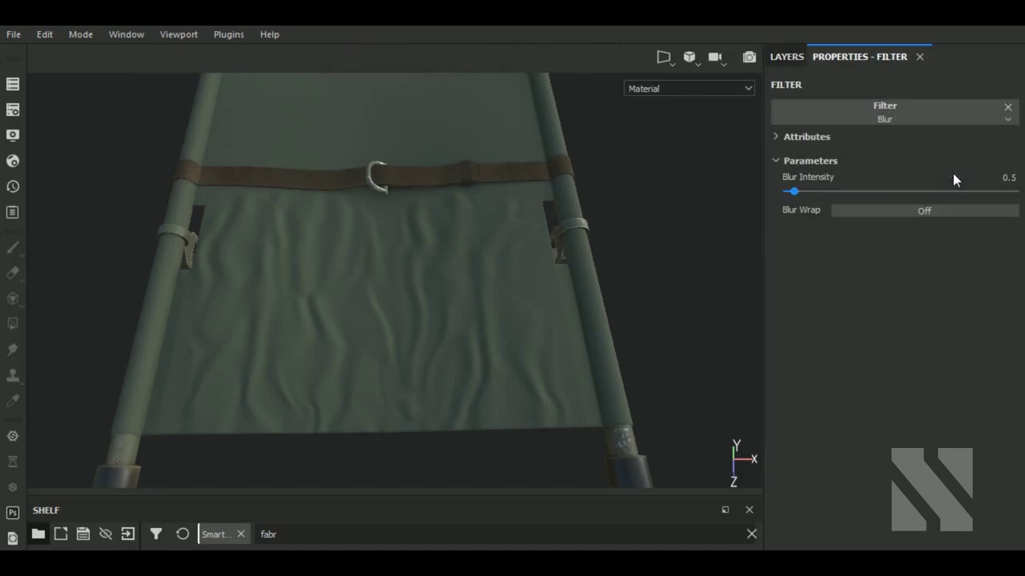
pyautogui.click(828, 191)
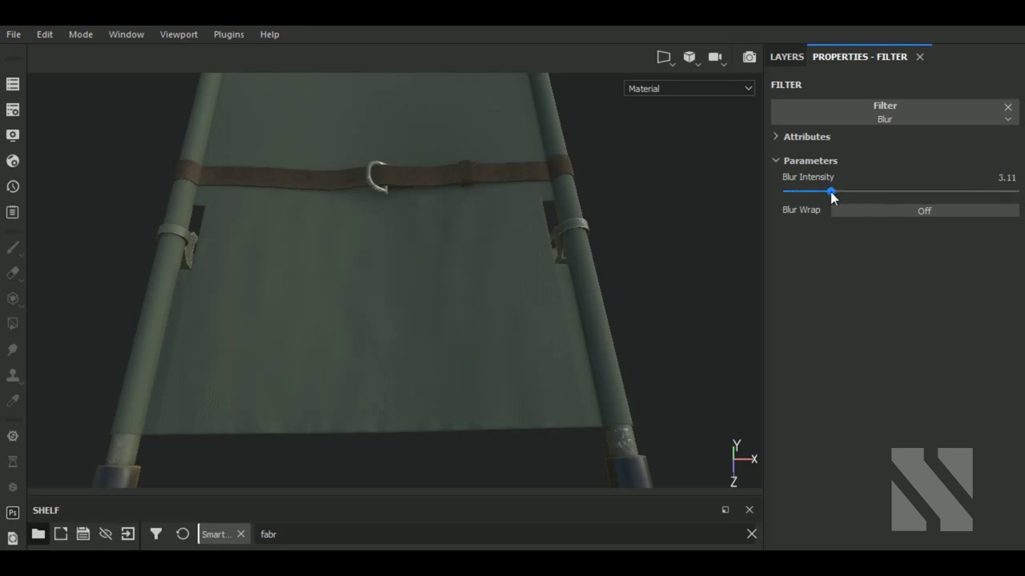
pyautogui.moveTo(821, 192); pyautogui.dragTo(799, 193)
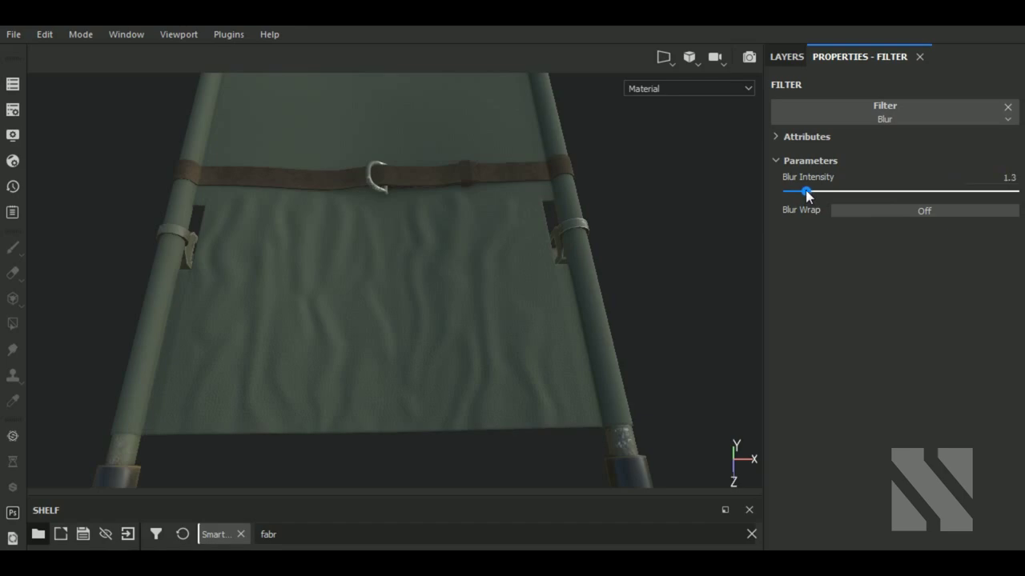
pyautogui.moveTo(804, 195); pyautogui.dragTo(801, 191)
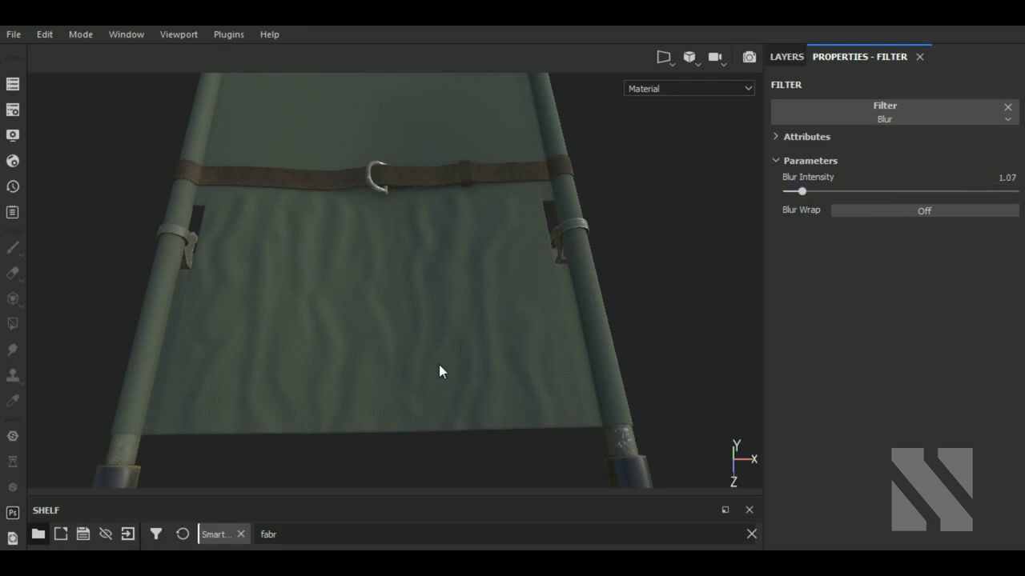
pyautogui.moveTo(440, 373)
pyautogui.keyDown('alt'); pyautogui.mouseDown()
pyautogui.moveTo(524, 313)
pyautogui.moveTo(483, 357)
pyautogui.mouseUp(); pyautogui.keyUp('alt')
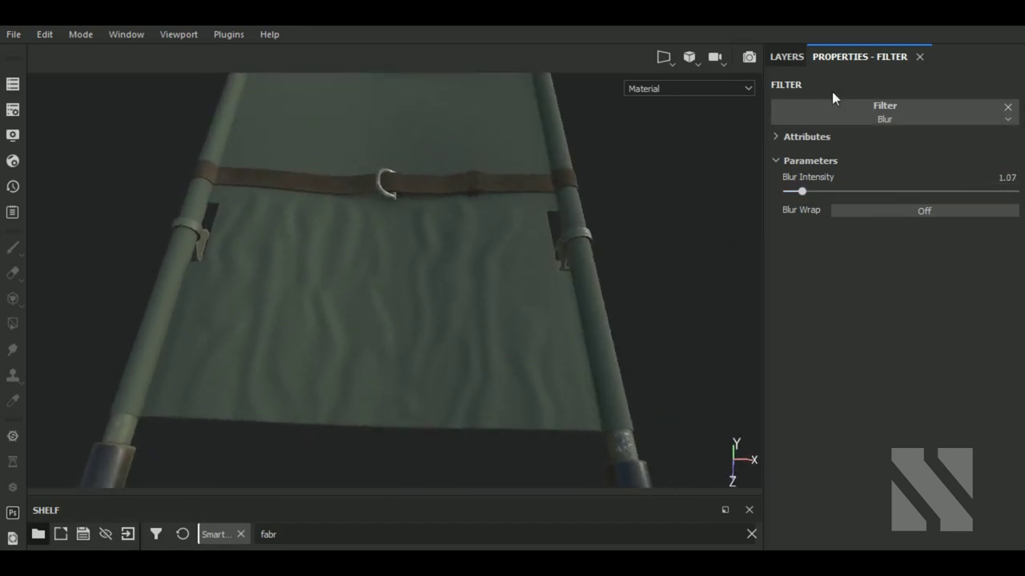
pyautogui.click(787, 56)
pyautogui.click(795, 193)
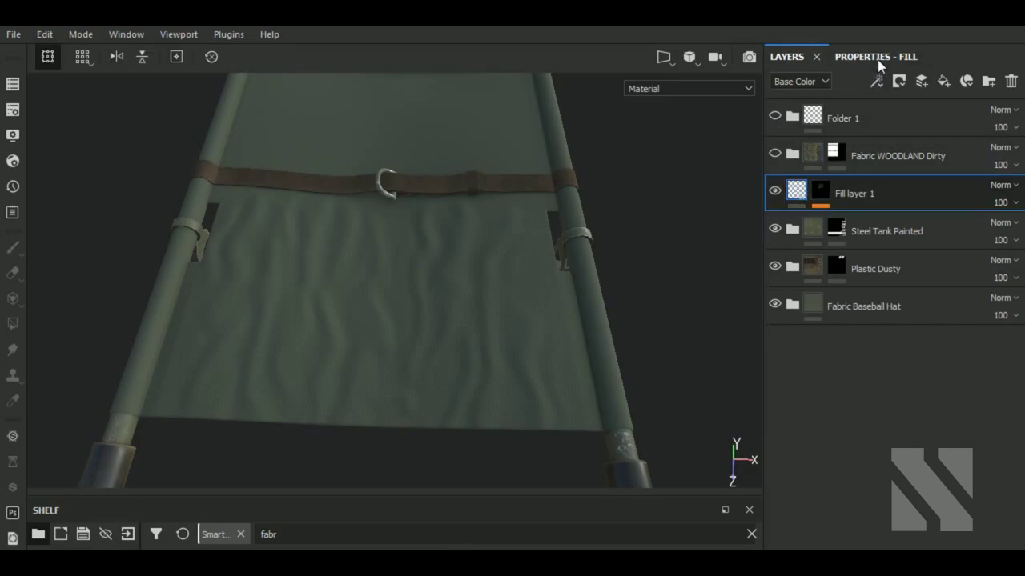
# Rename Fill layer 1 to 'Method 1'.
pyautogui.click(820, 193)
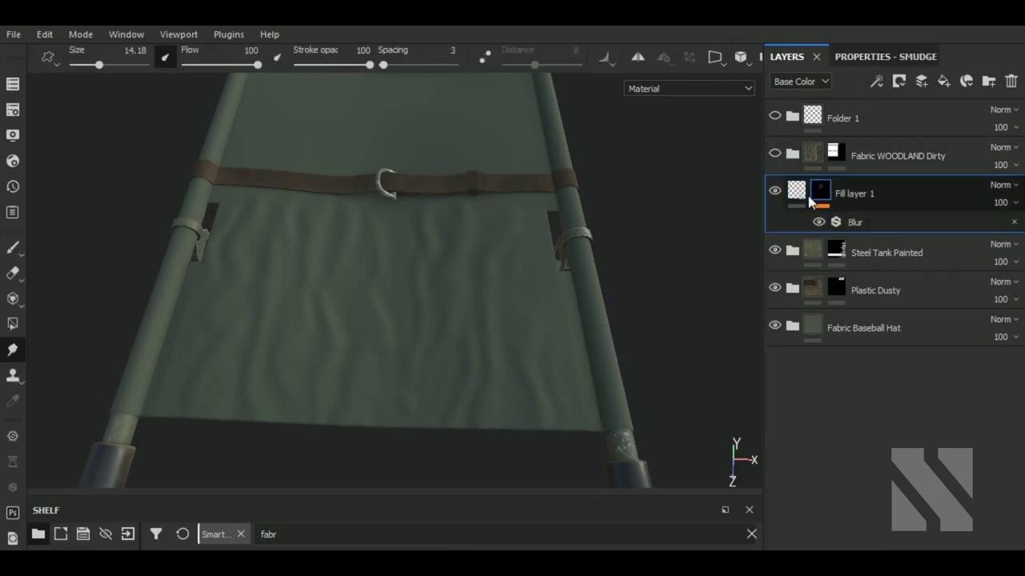
pyautogui.moveTo(795, 189)
pyautogui.doubleClick(860, 193)
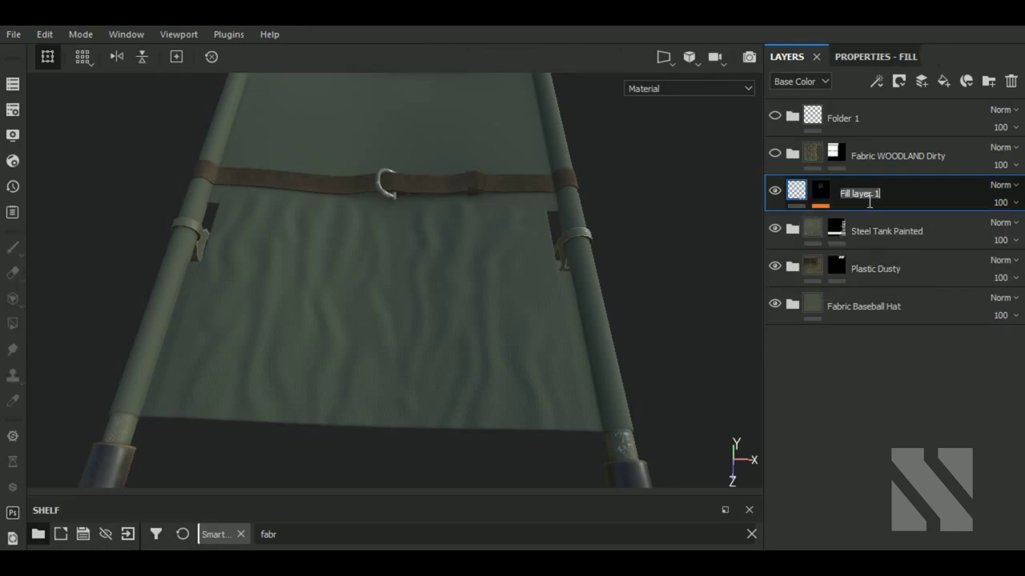
pyautogui.write('Method')
pyautogui.press('Return')
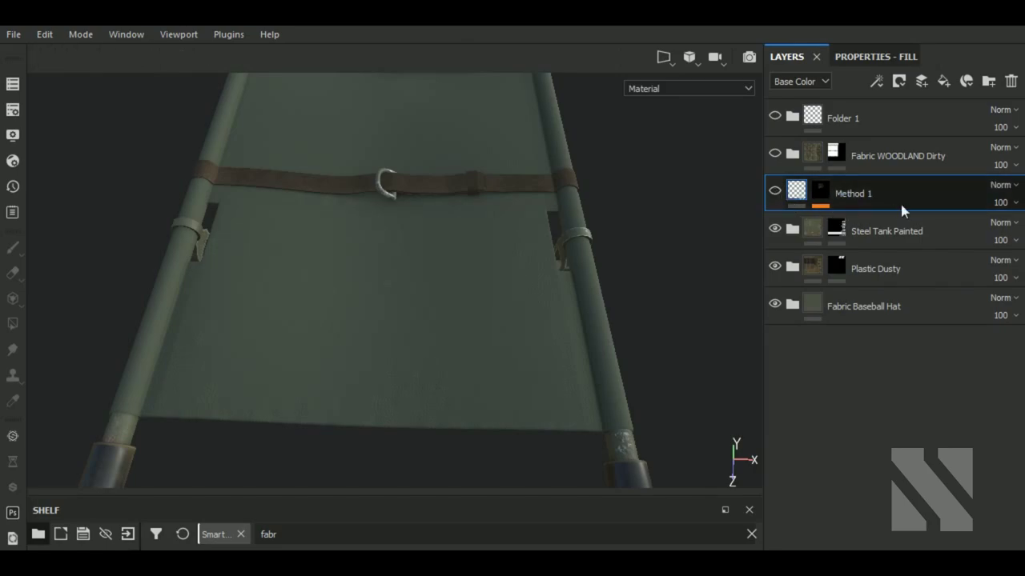
# Add a new fill layer above Method 1 with a black mask.
pyautogui.click(944, 82)
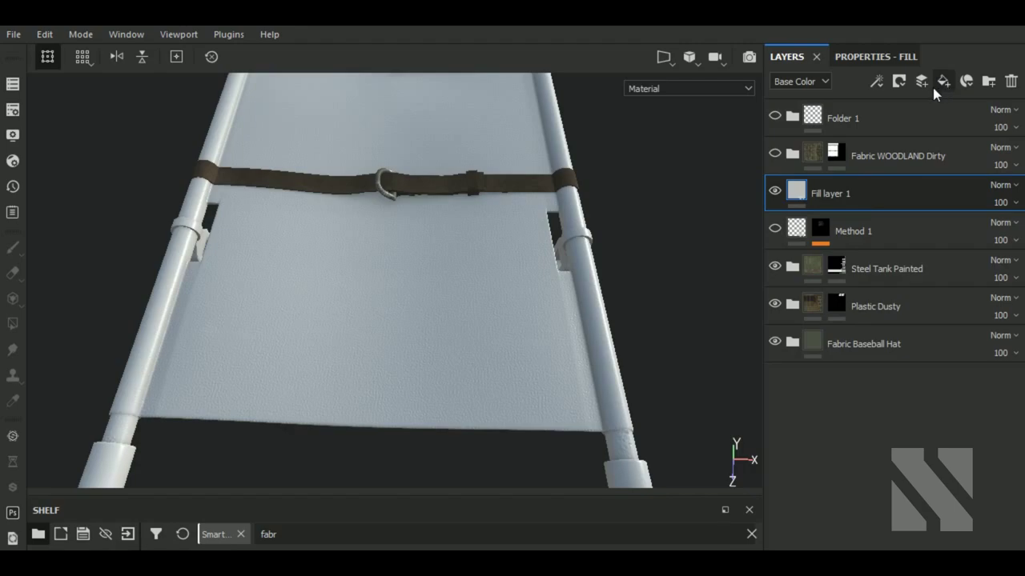
pyautogui.click(899, 81)
pyautogui.click(906, 118)
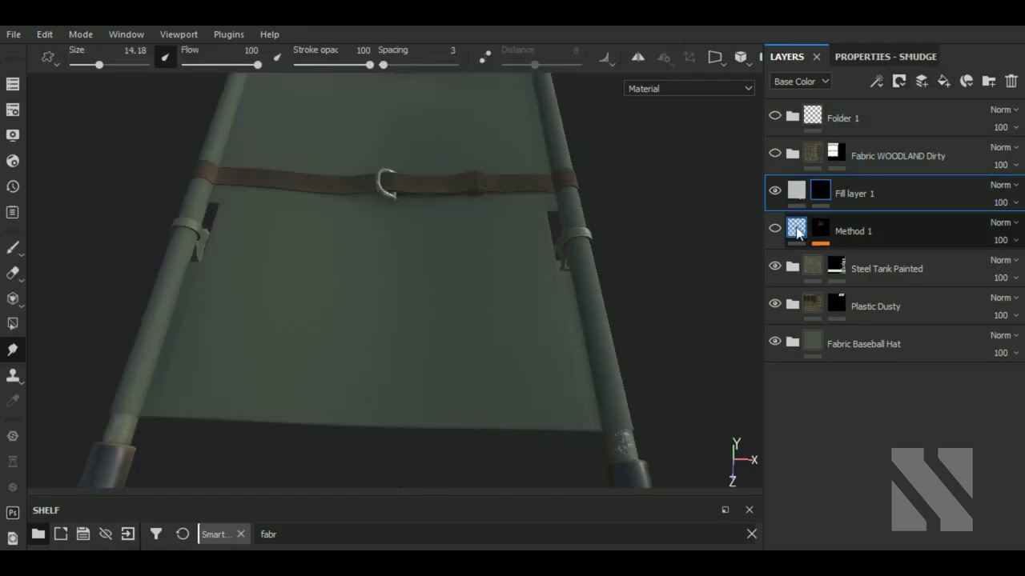
# Limit the fill to the height channel and search 'crea' for its height texture.
pyautogui.click(796, 190)
pyautogui.click(877, 57)
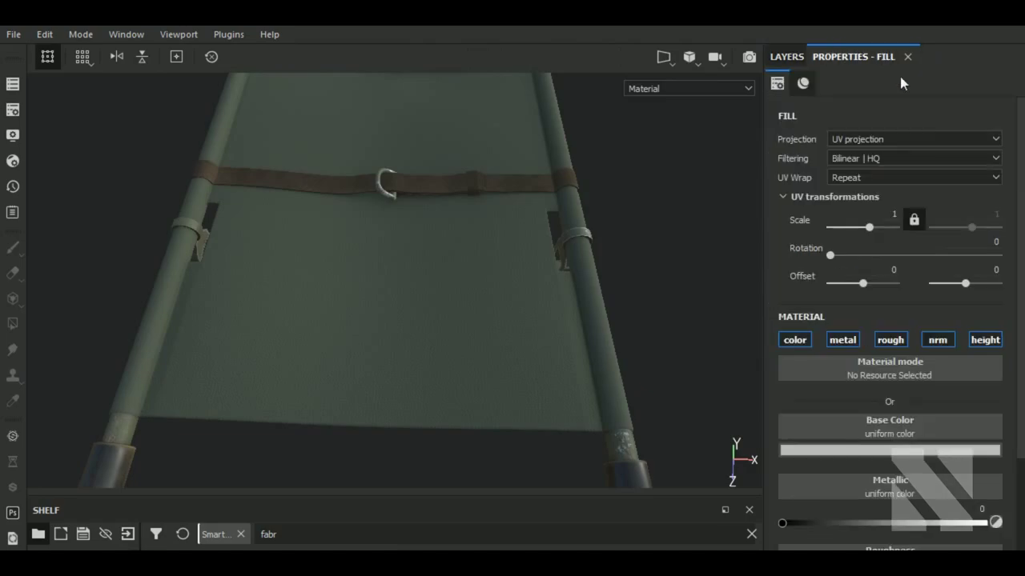
pyautogui.click(984, 339)
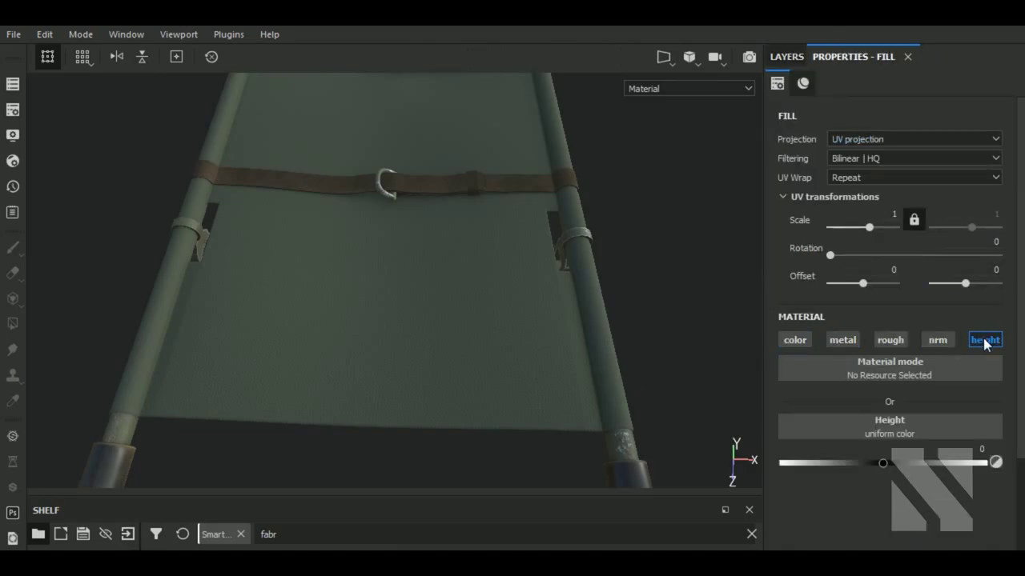
pyautogui.click(852, 430)
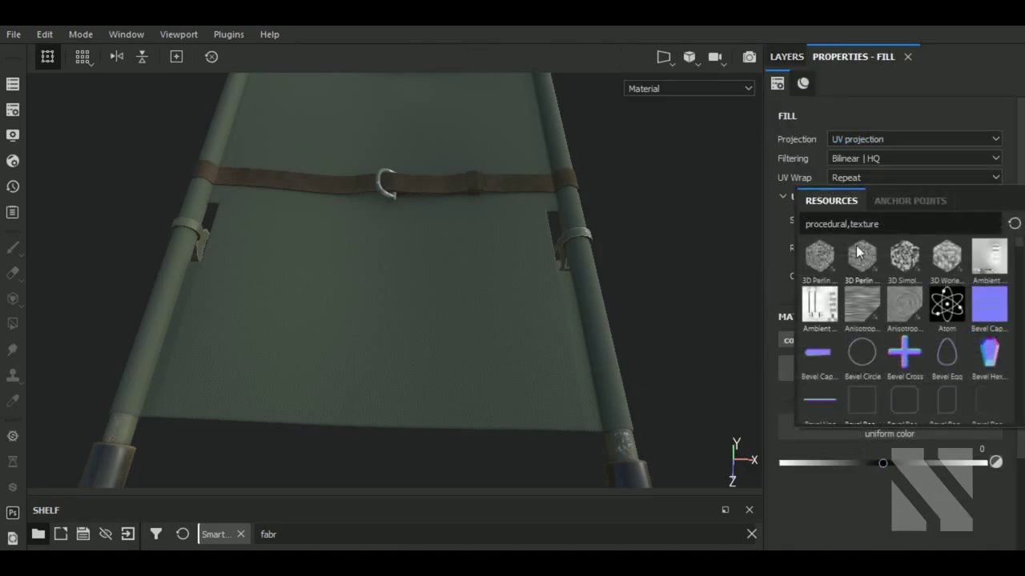
pyautogui.write(' cre')
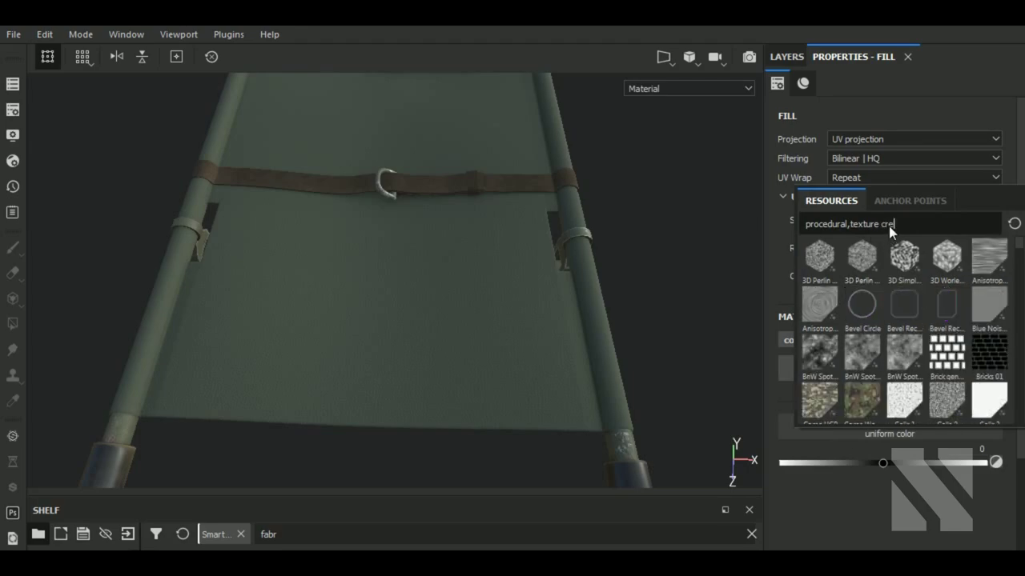
pyautogui.write('a')
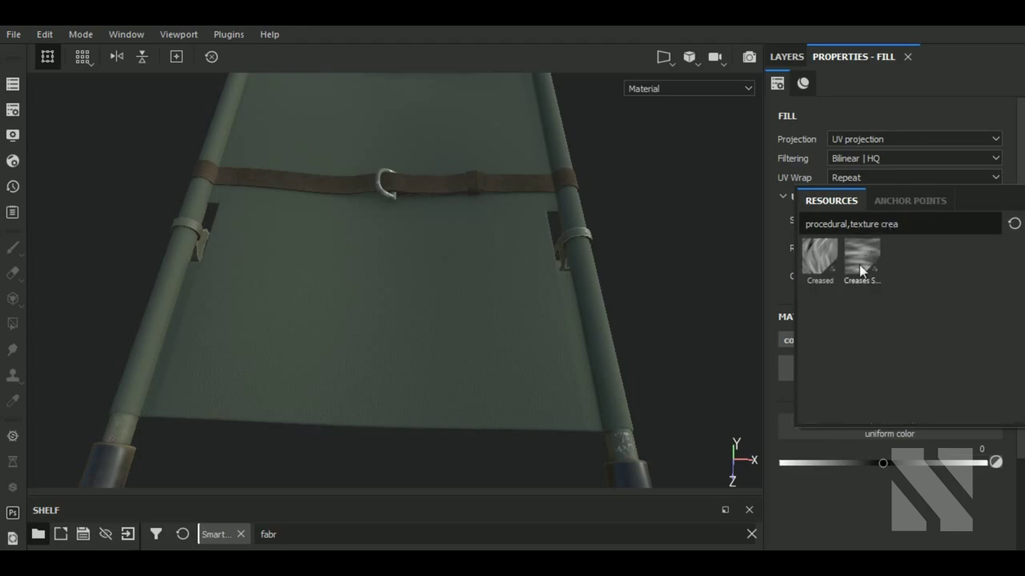
pyautogui.moveTo(819, 256)
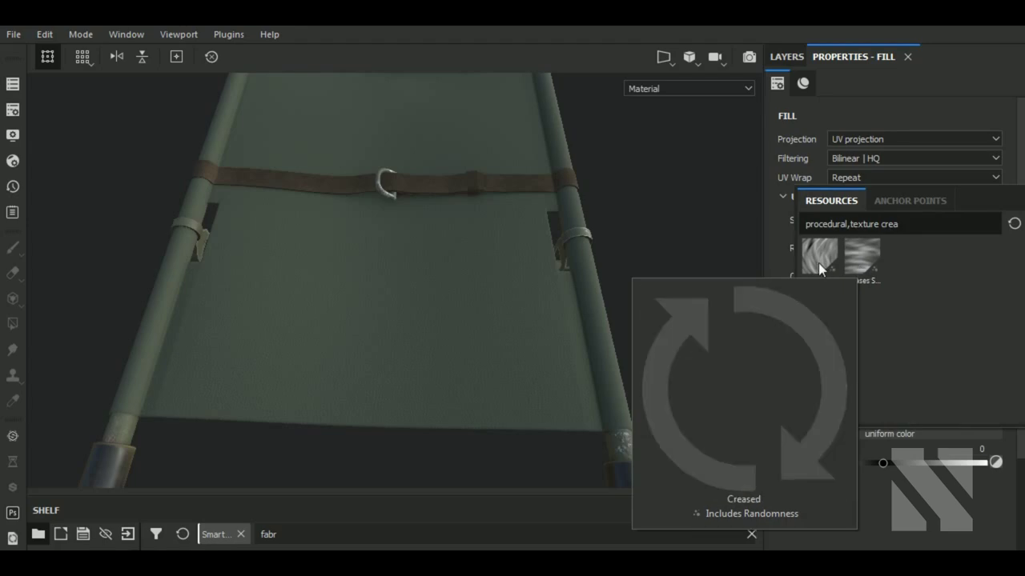
# Use Creases Soft as the fill's height and polygon-fill the stretcher canvas into its mask.
pyautogui.click(862, 256)
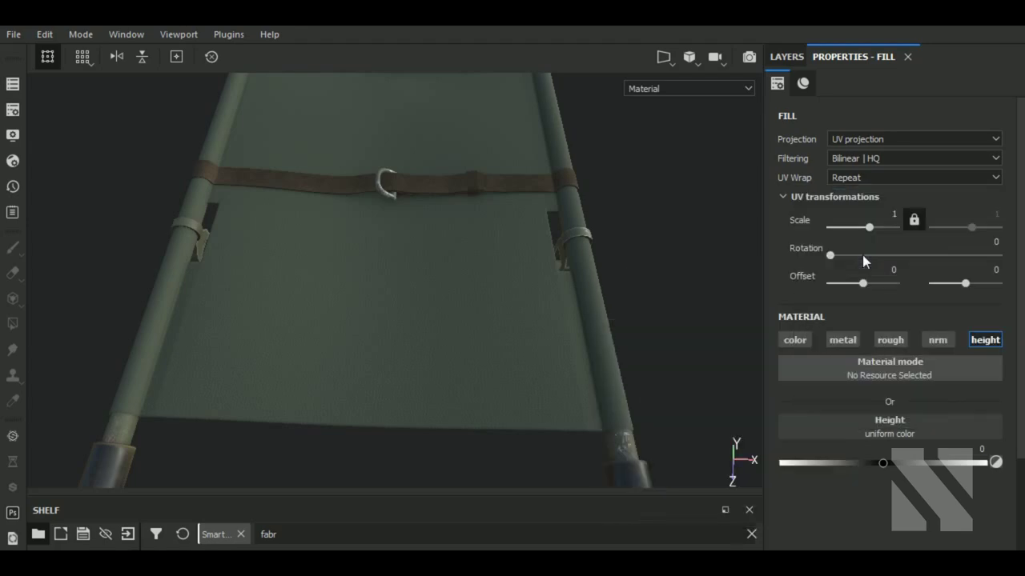
pyautogui.click(788, 57)
pyautogui.click(820, 192)
pyautogui.press('5')
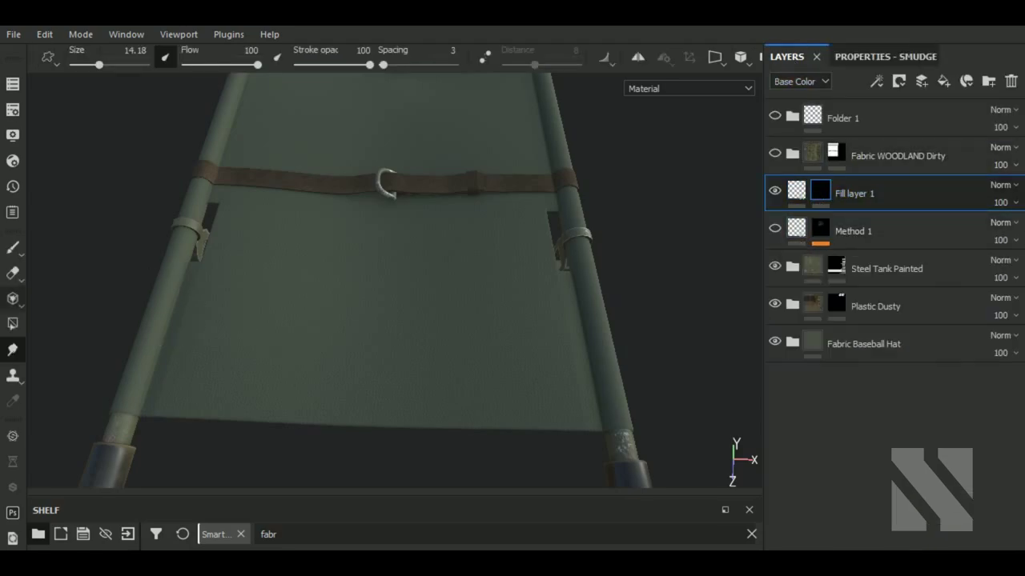
pyautogui.click(12, 323)
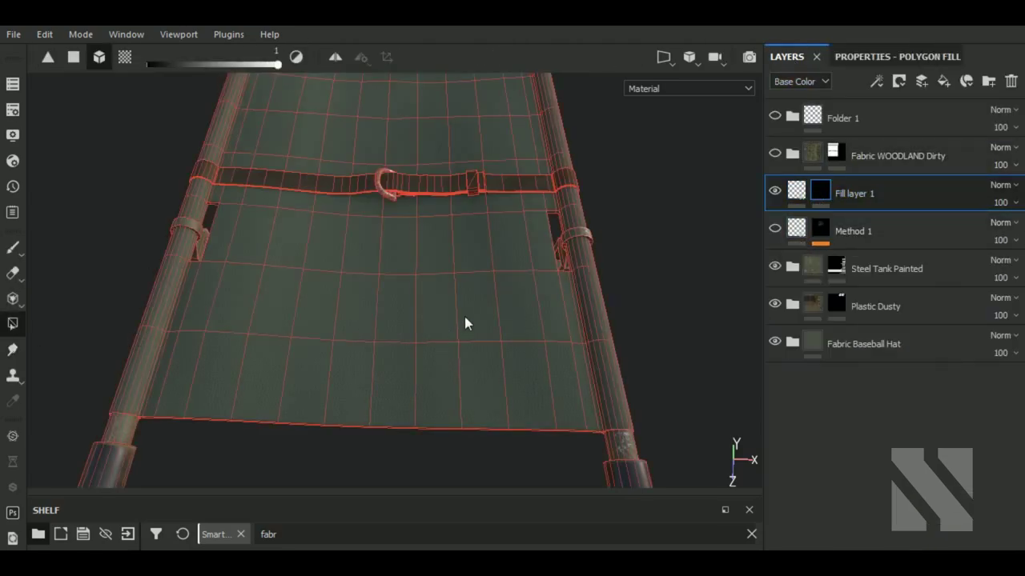
pyautogui.click(859, 58)
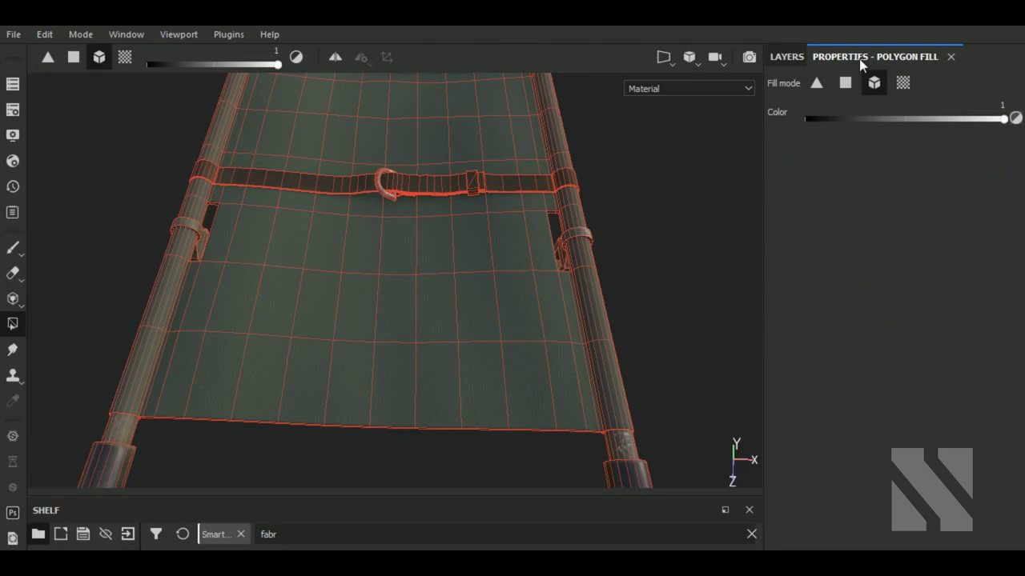
pyautogui.click(789, 57)
pyautogui.click(797, 190)
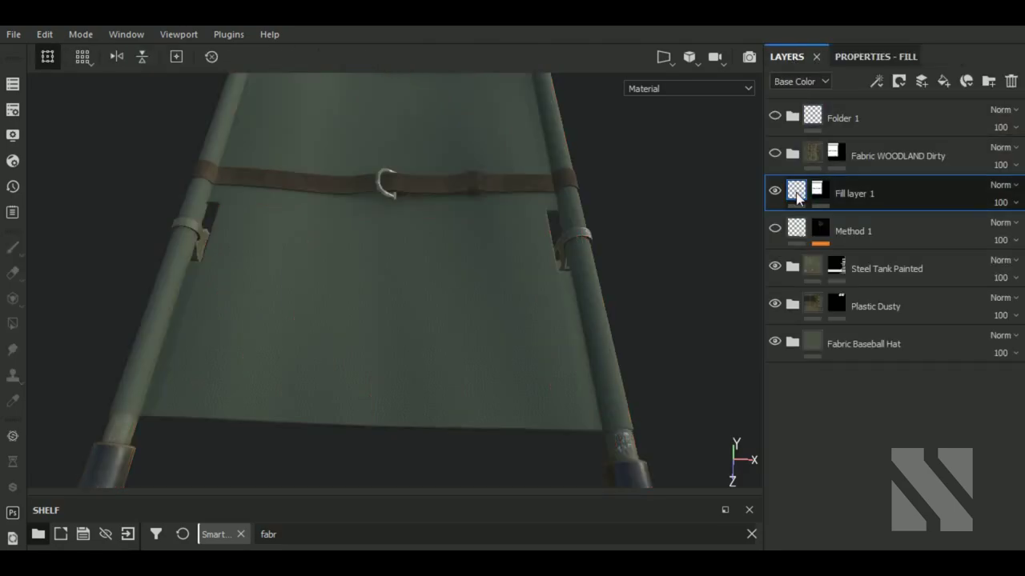
pyautogui.click(856, 57)
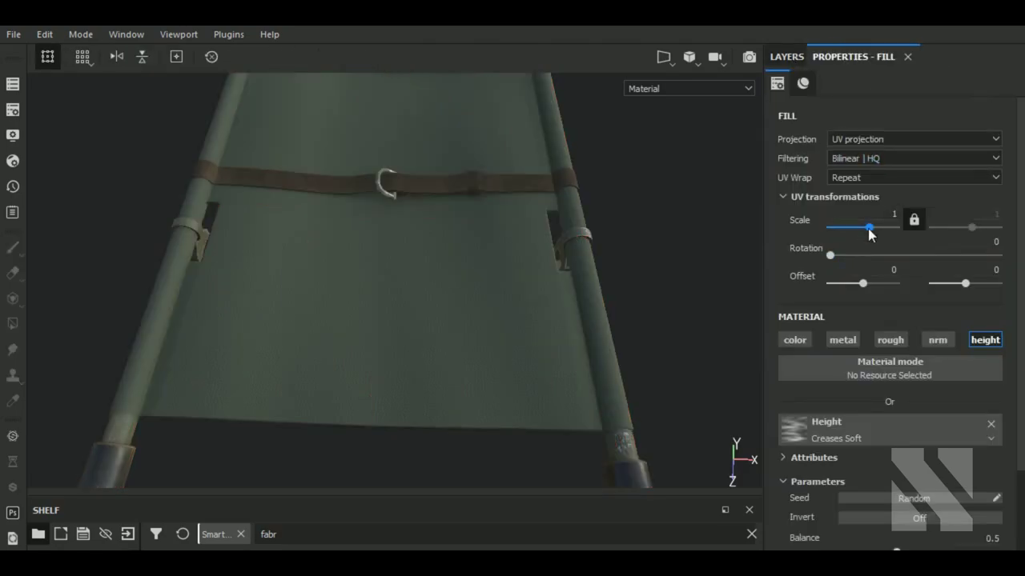
# Make the crease UV scale negative and set Balance to 0.49.
pyautogui.moveTo(869, 227); pyautogui.dragTo(848, 232)
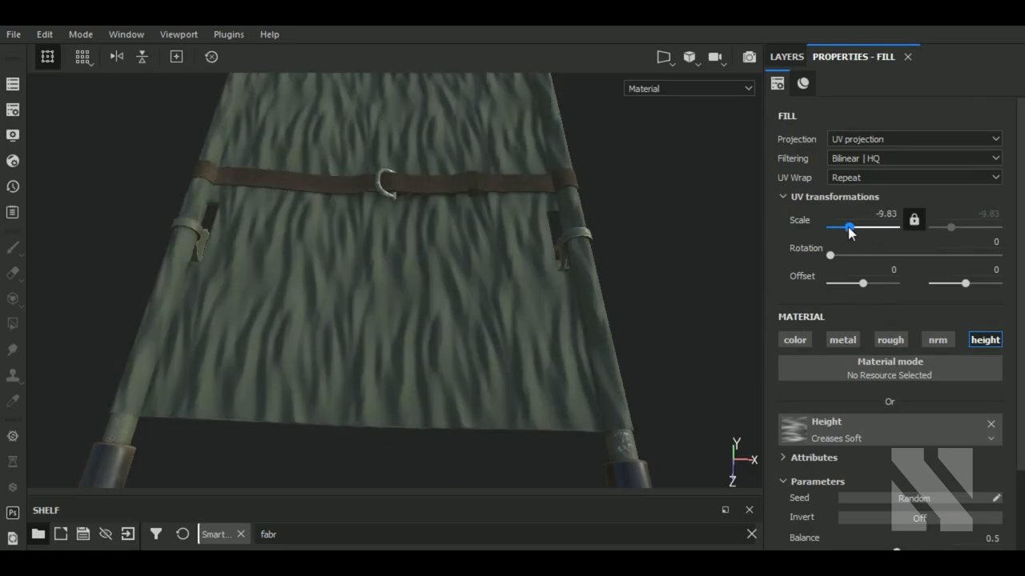
pyautogui.scroll(-4, 864, 488)
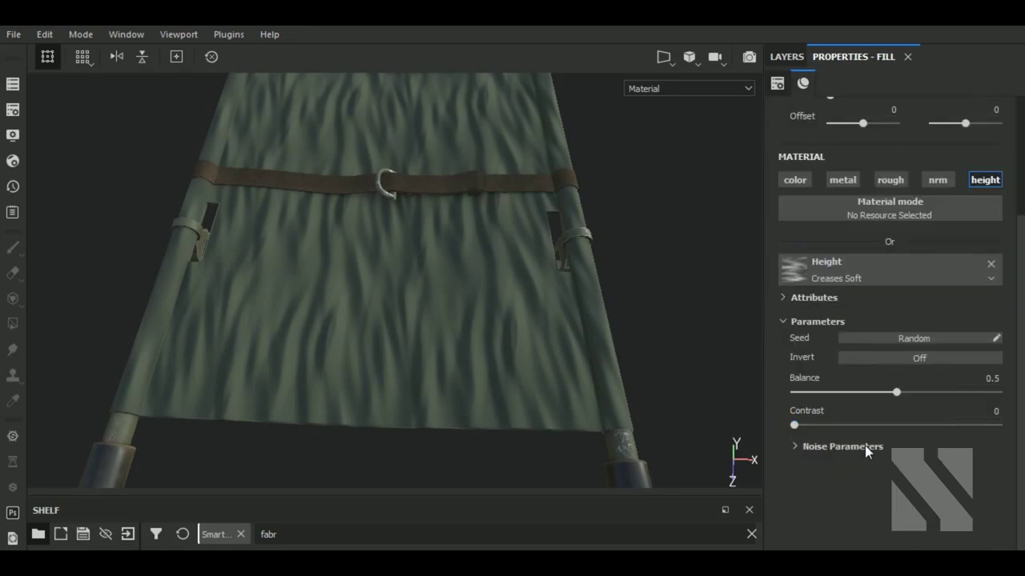
pyautogui.click(859, 393)
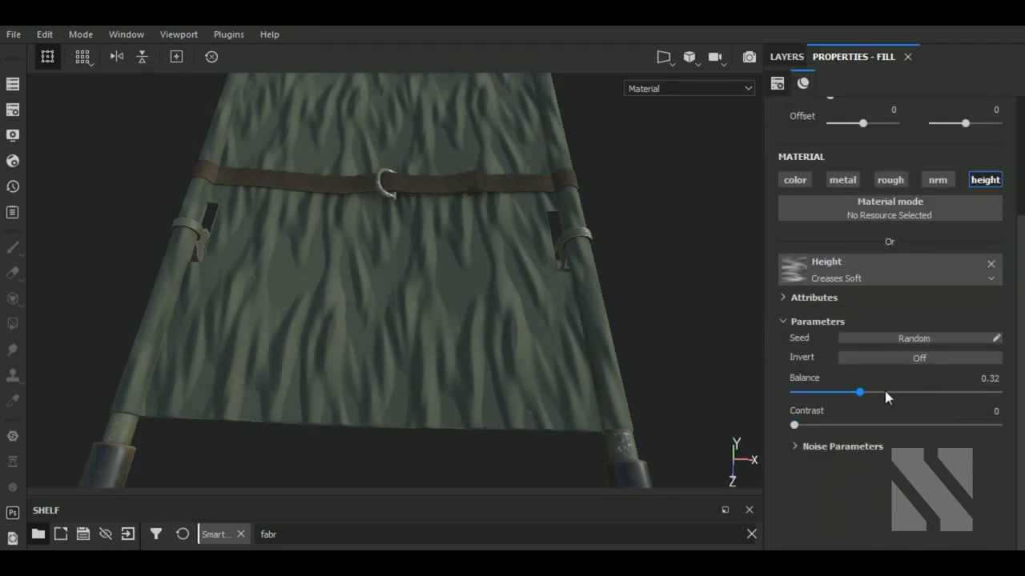
pyautogui.moveTo(888, 392); pyautogui.dragTo(892, 393)
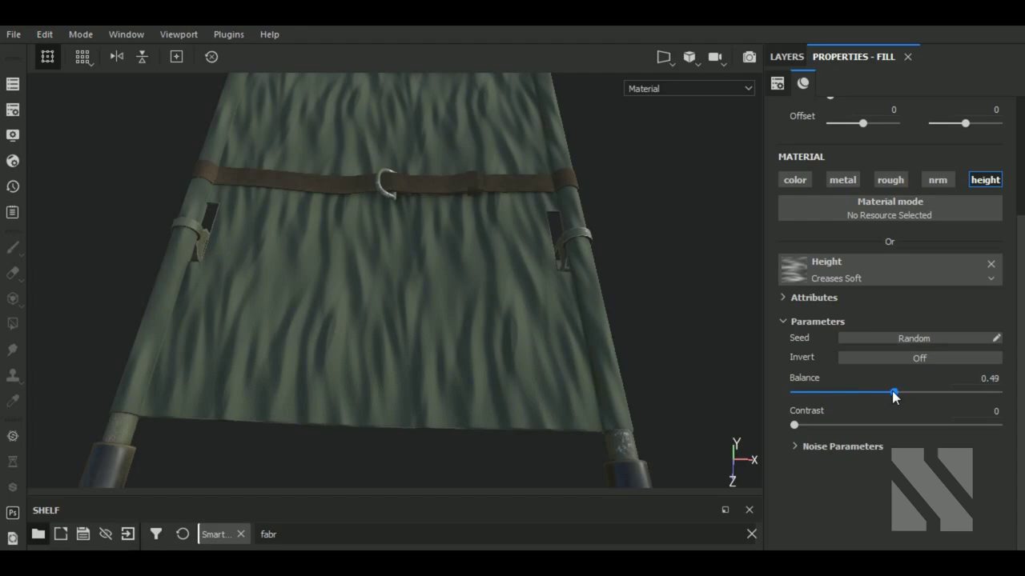
# Set the crease noise Frequency to 10 and Sharpness to 0.16.
pyautogui.click(798, 447)
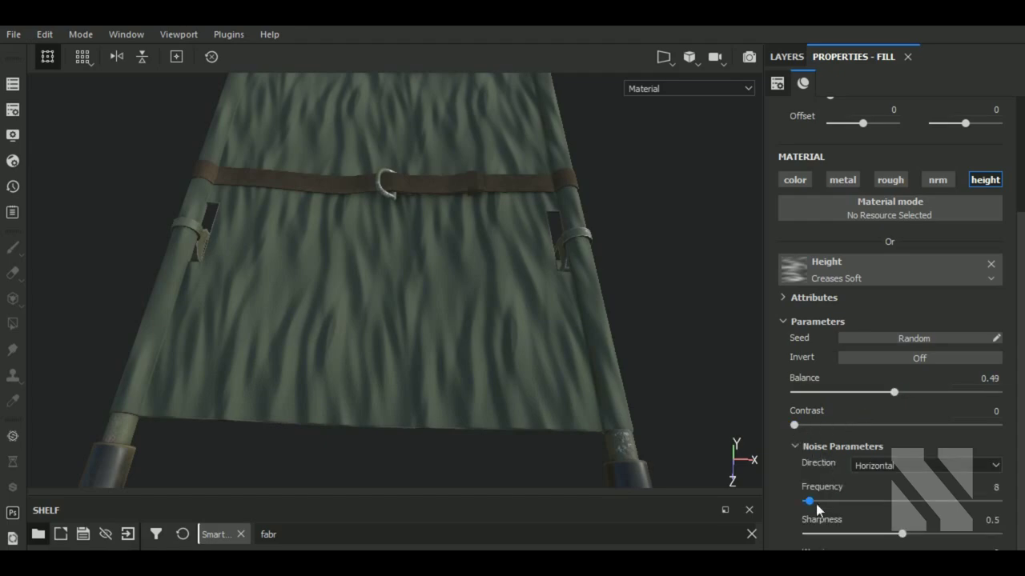
pyautogui.moveTo(809, 503); pyautogui.dragTo(811, 503)
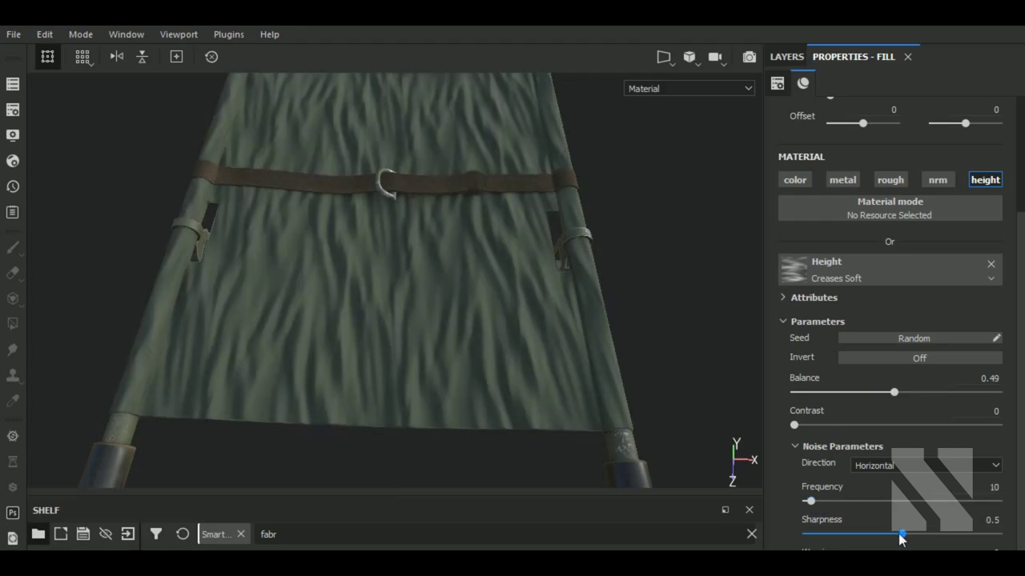
pyautogui.moveTo(902, 534); pyautogui.dragTo(828, 534)
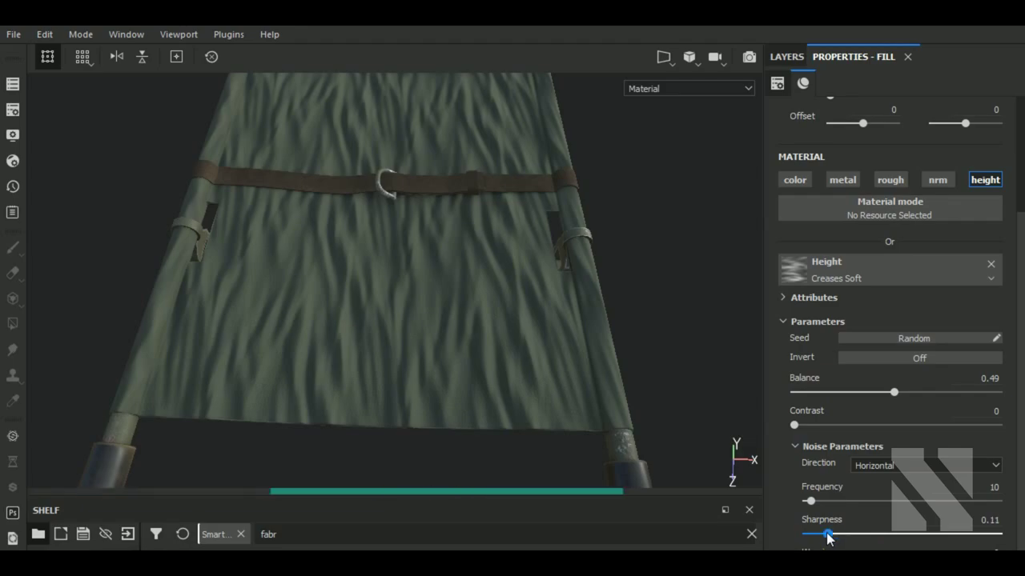
pyautogui.moveTo(828, 534); pyautogui.dragTo(833, 534)
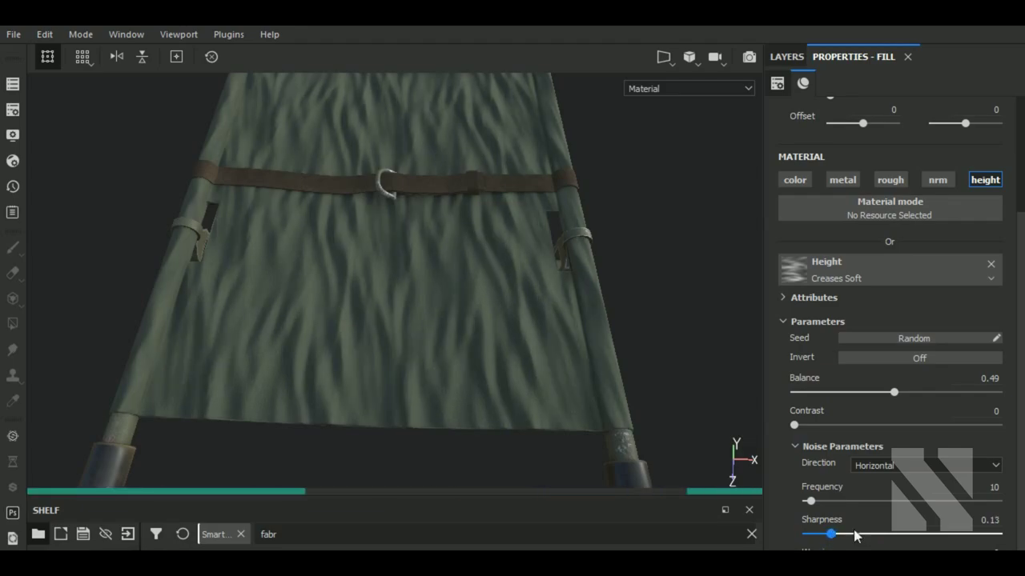
pyautogui.scroll(-1, 942, 496)
pyautogui.moveTo(830, 487); pyautogui.dragTo(836, 487)
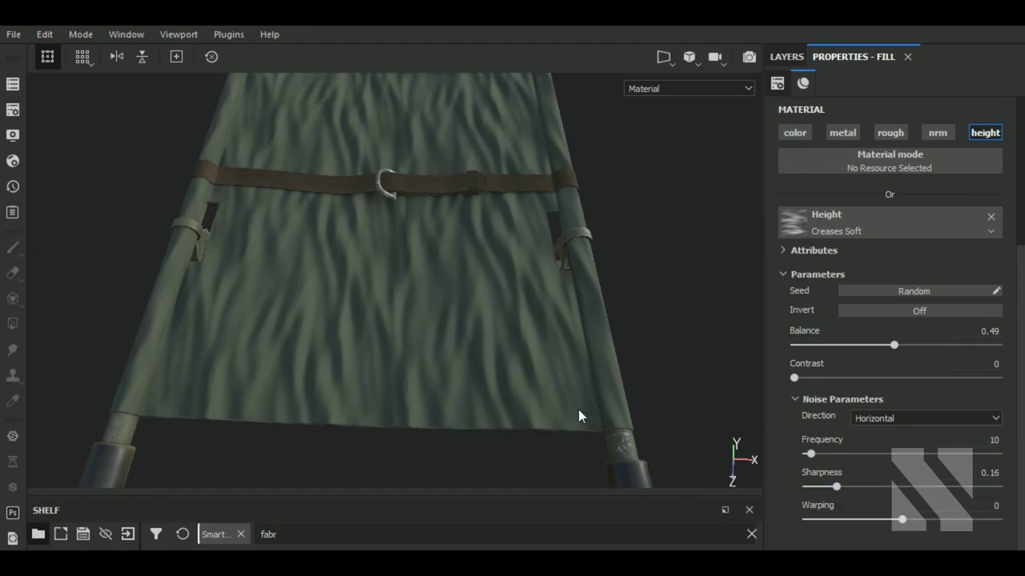
# Adjust the crease UV scale to -5.49 and inspect the whole stretcher.
pyautogui.scroll(-3, 578, 409)
pyautogui.keyDown('alt'); pyautogui.moveTo(577, 404); pyautogui.dragTo(664, 384); pyautogui.keyUp('alt')
pyautogui.scroll(3, 909, 256)
pyautogui.moveTo(848, 227); pyautogui.dragTo(852, 232)
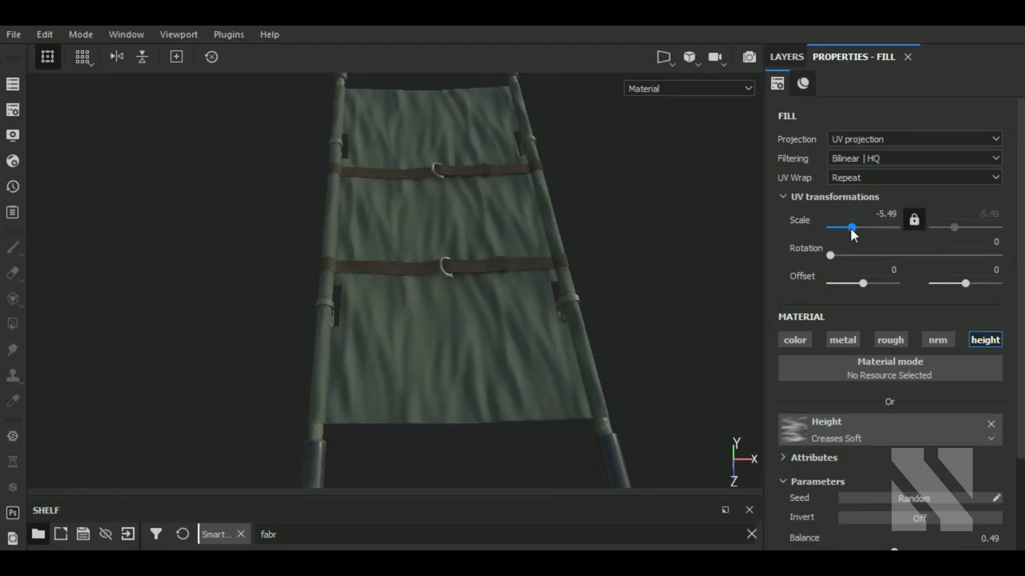
pyautogui.keyDown('alt'); pyautogui.moveTo(655, 277); pyautogui.dragTo(678, 256); pyautogui.keyUp('alt')
# Switch the mask tool back to brush painting and select Fill layer 1.
pyautogui.click(787, 57)
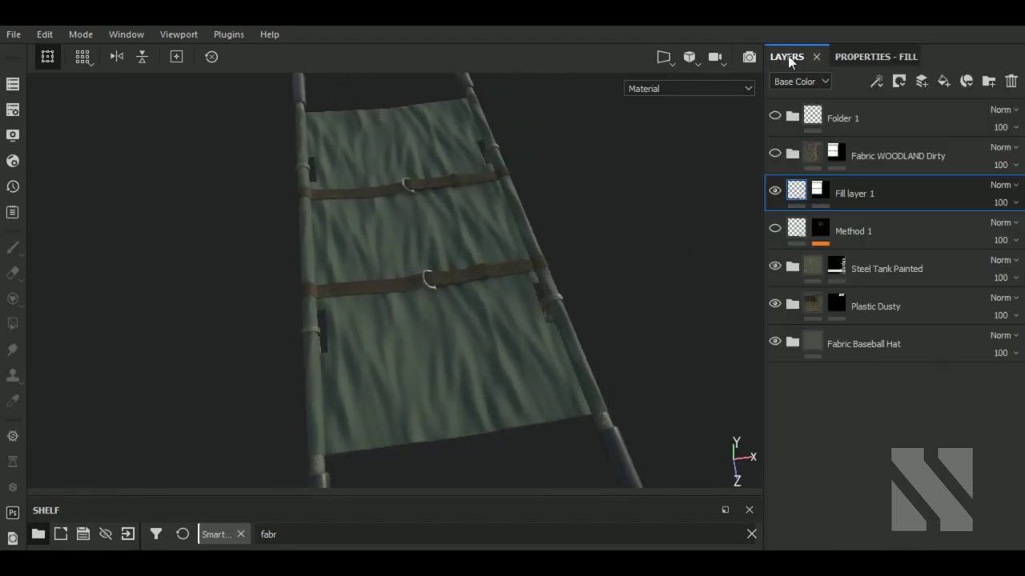
pyautogui.moveTo(816, 190)
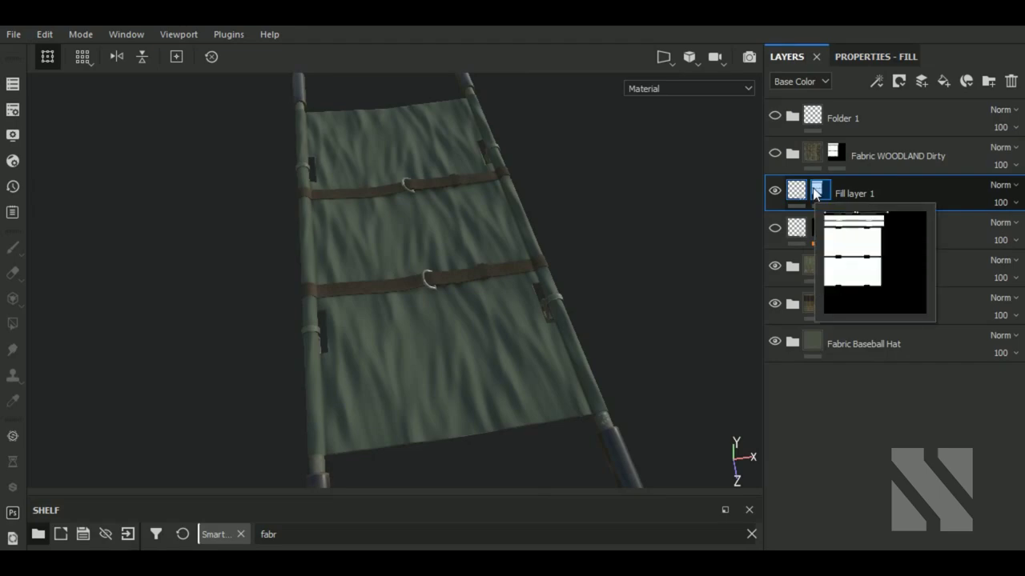
pyautogui.click(817, 193)
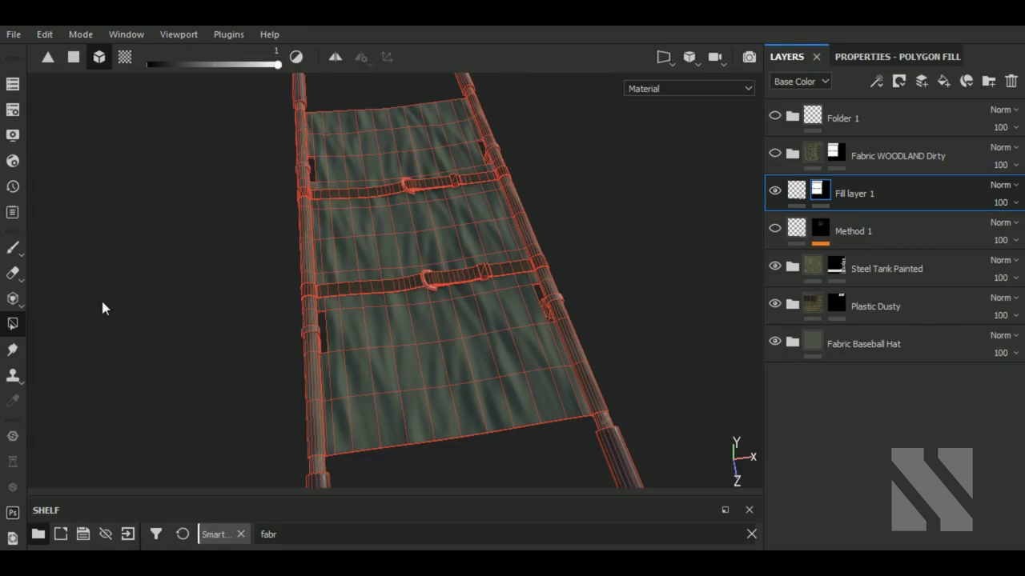
pyautogui.click(13, 248)
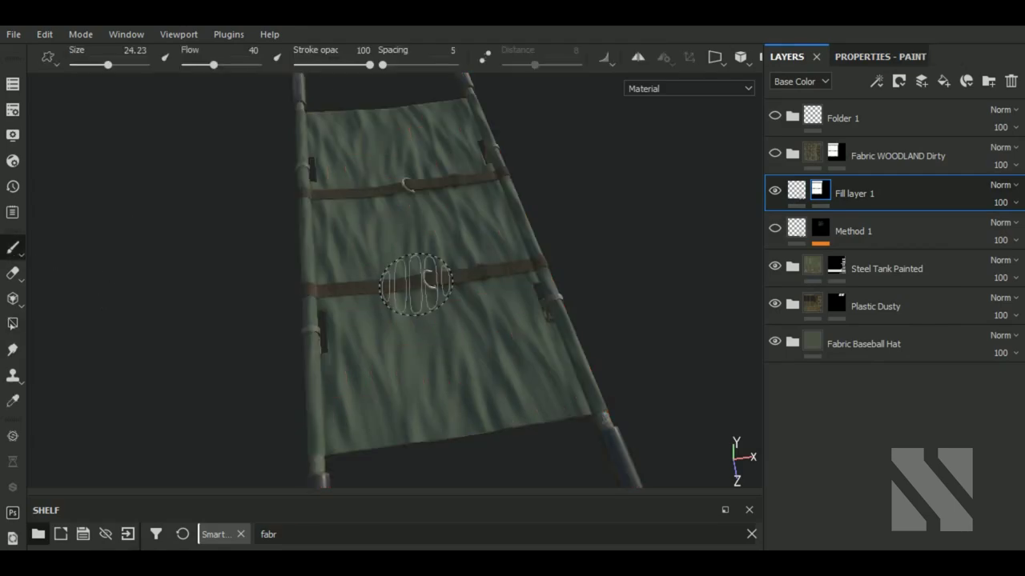
pyautogui.click(797, 190)
# Add a Highpass filter with radius 1.16 to Fill layer 1.
pyautogui.click(878, 80)
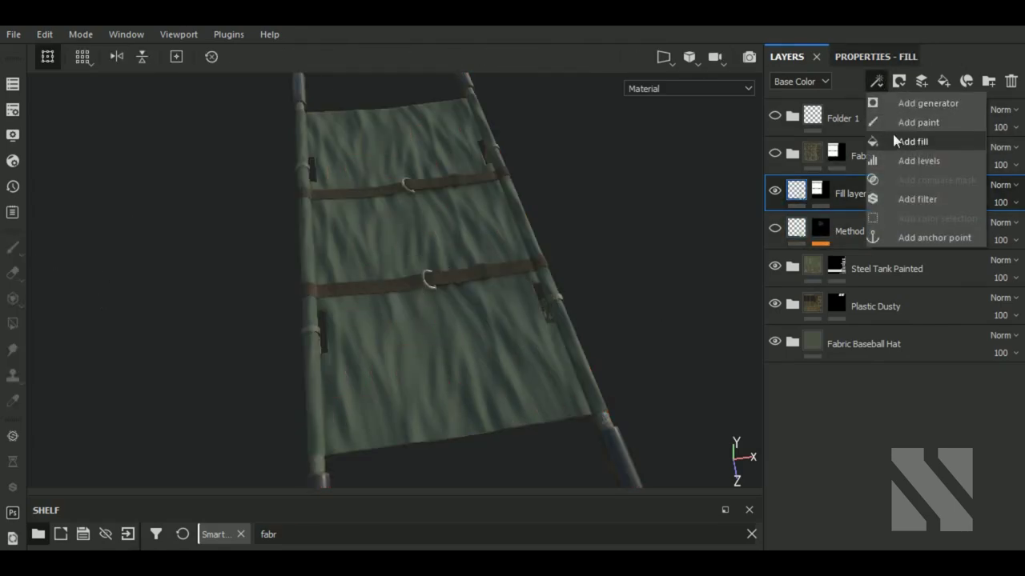
pyautogui.click(905, 199)
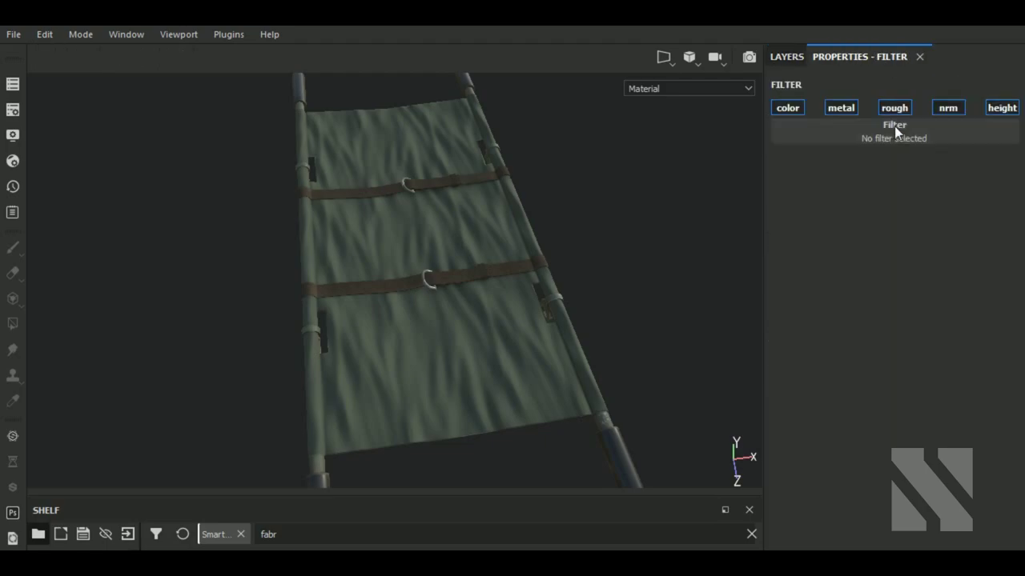
pyautogui.click(894, 126)
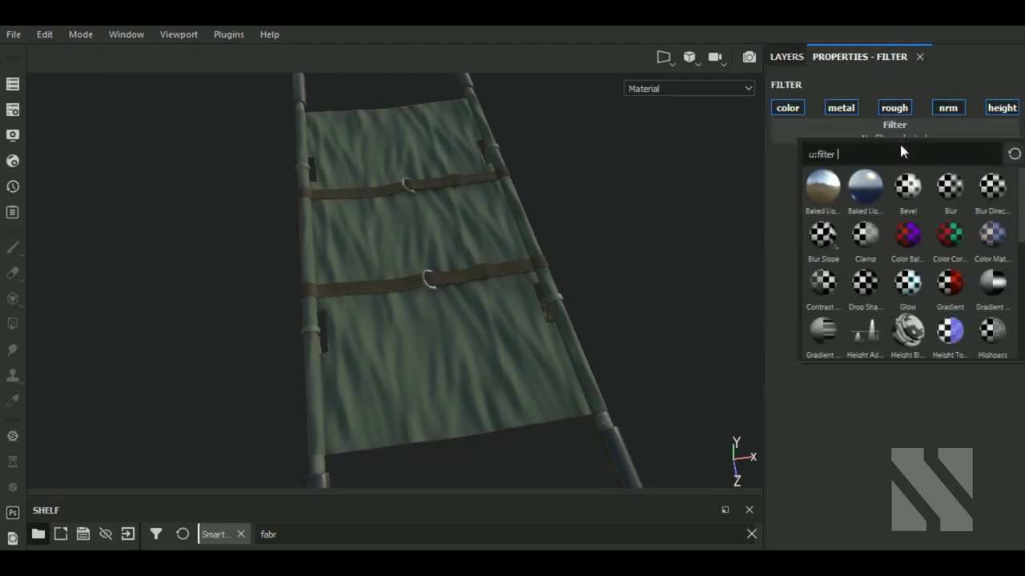
pyautogui.click(991, 336)
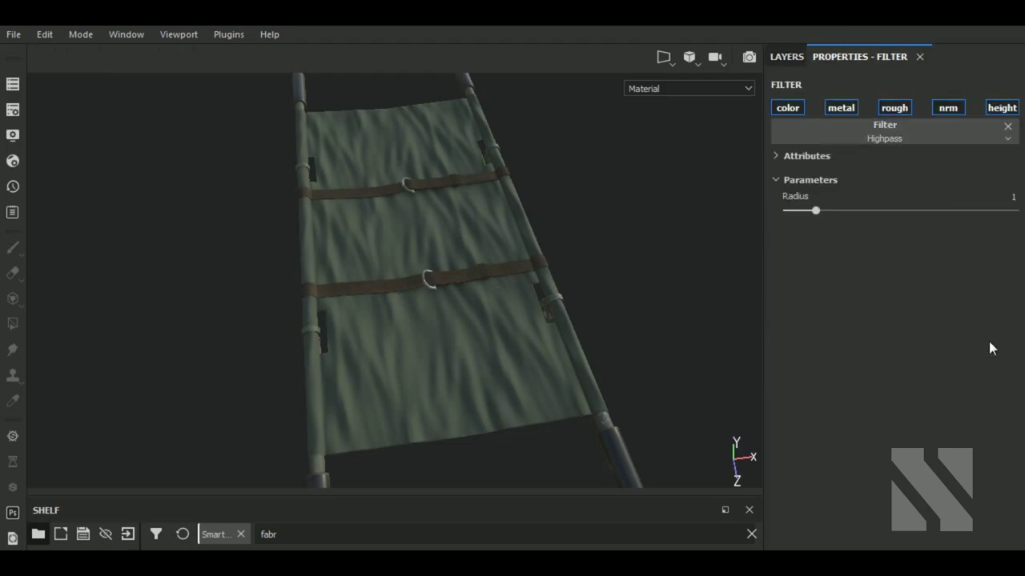
pyautogui.click(802, 211)
pyautogui.moveTo(802, 210); pyautogui.dragTo(819, 210)
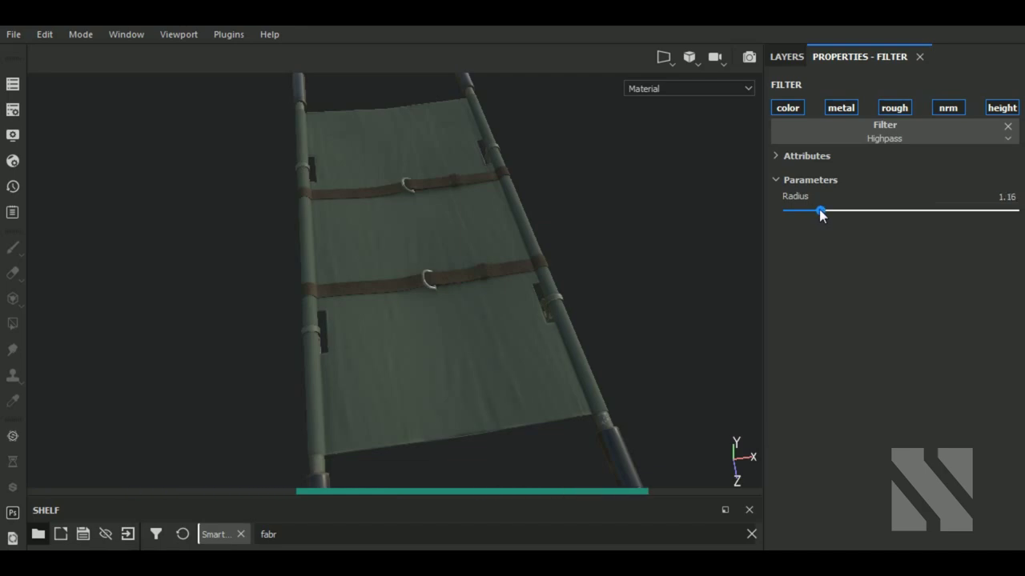
pyautogui.click(788, 57)
# Add a second Blur filter to Fill layer 1 at intensity 0.57.
pyautogui.click(877, 81)
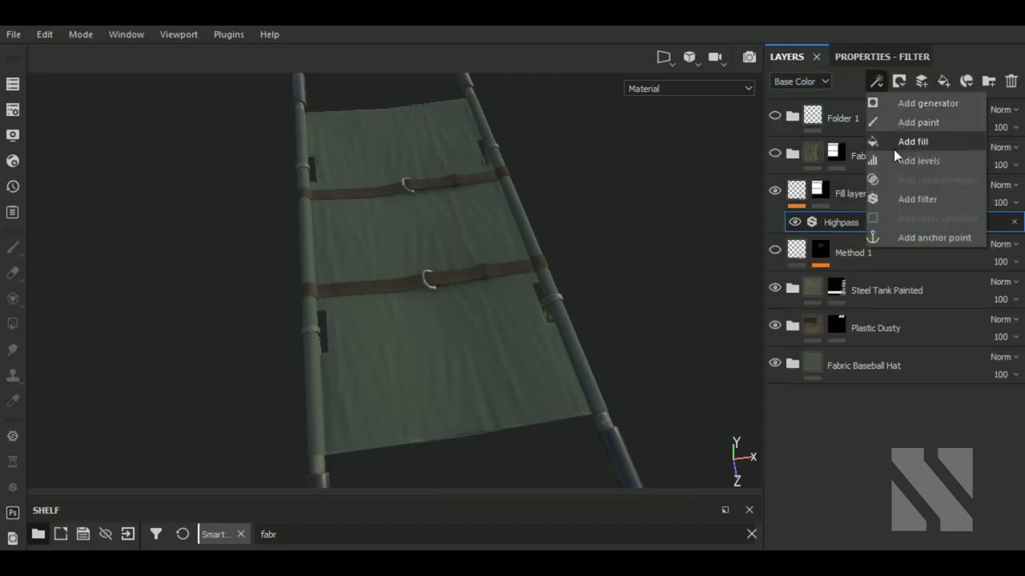
pyautogui.click(904, 199)
pyautogui.click(880, 57)
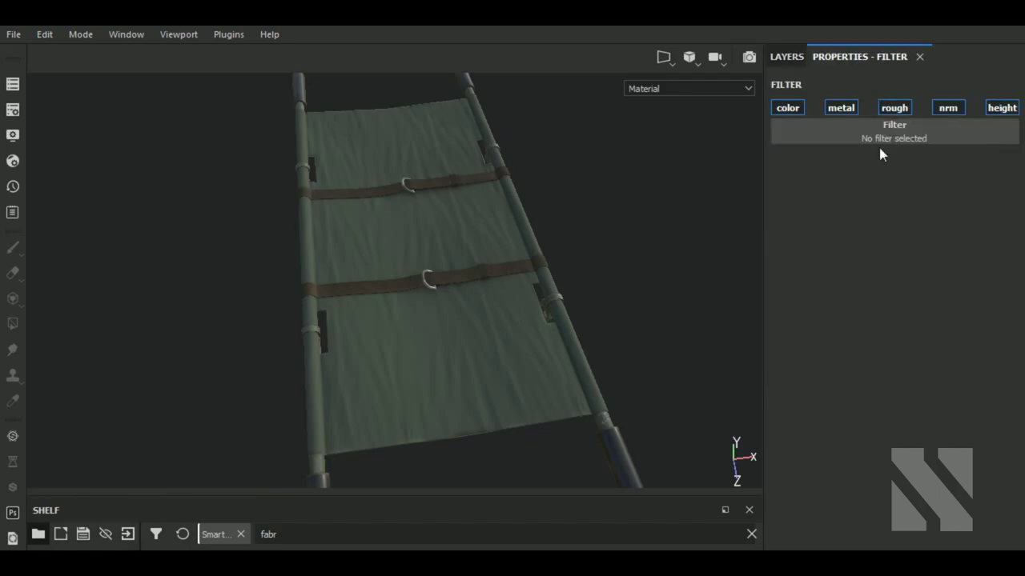
pyautogui.click(895, 135)
pyautogui.click(949, 190)
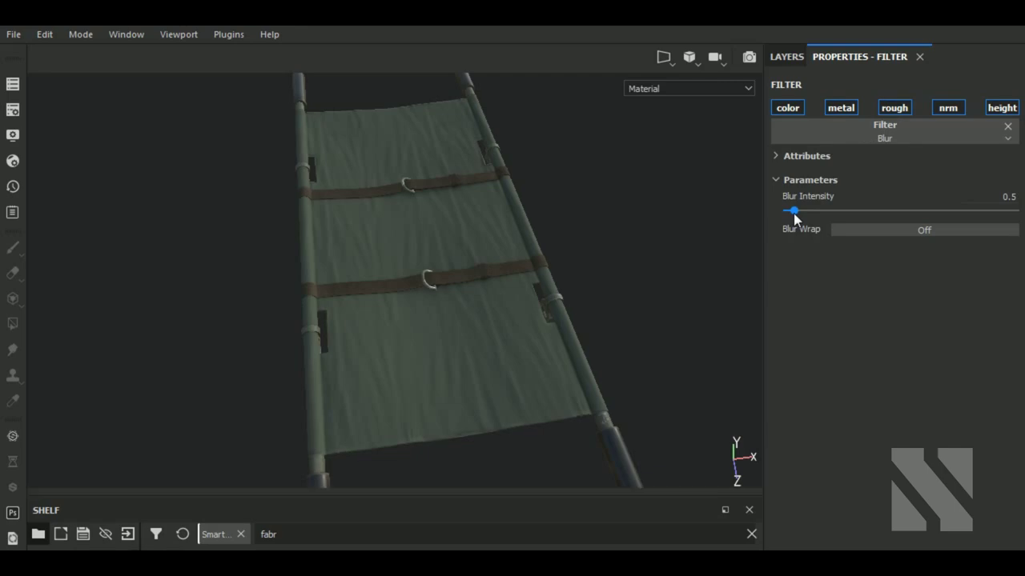
pyautogui.moveTo(793, 211); pyautogui.dragTo(794, 209)
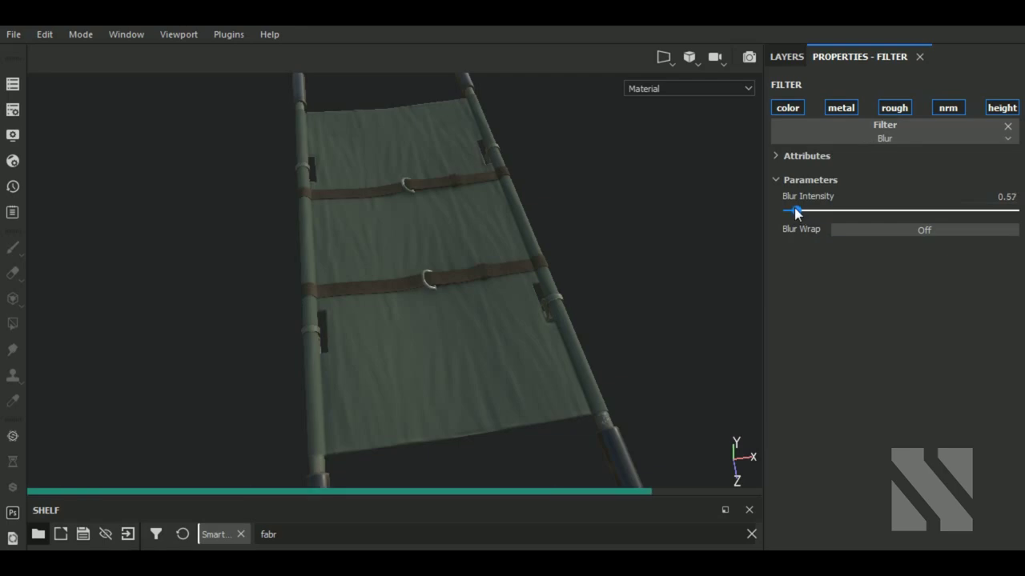
# Inspect the blurred wrinkles, then bring up Fill layer 1's Creases Soft fill settings.
pyautogui.keyDown('alt'); pyautogui.moveTo(555, 297); pyautogui.dragTo(561, 297); pyautogui.keyUp('alt')
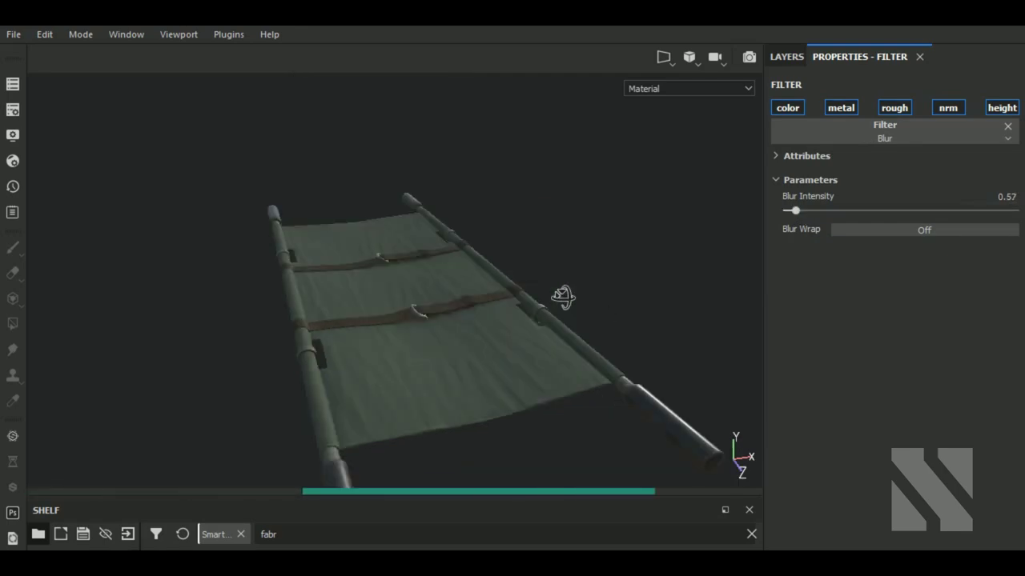
pyautogui.scroll(2, 530, 339)
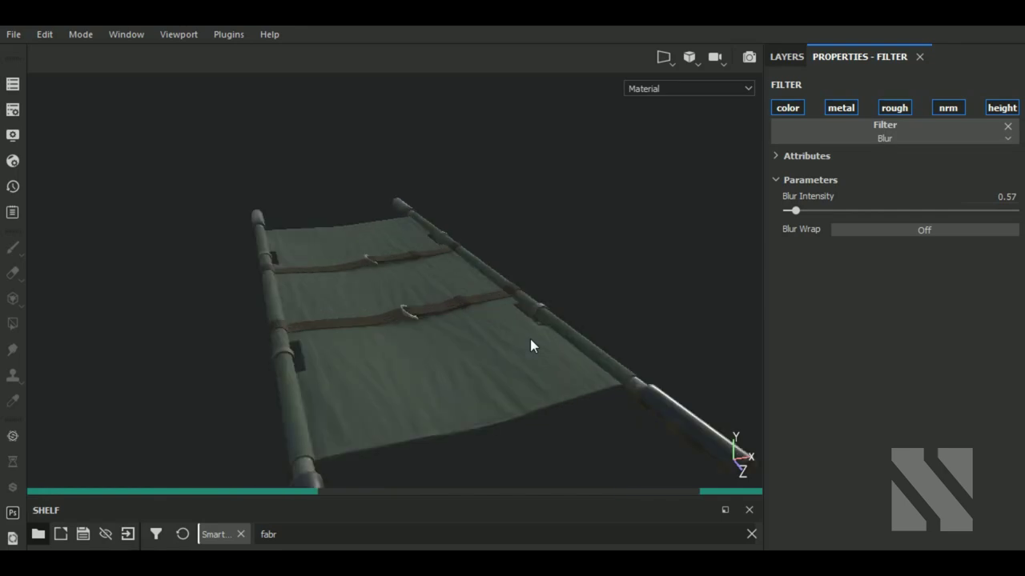
pyautogui.scroll(2, 530, 339)
pyautogui.scroll(2, 530, 338)
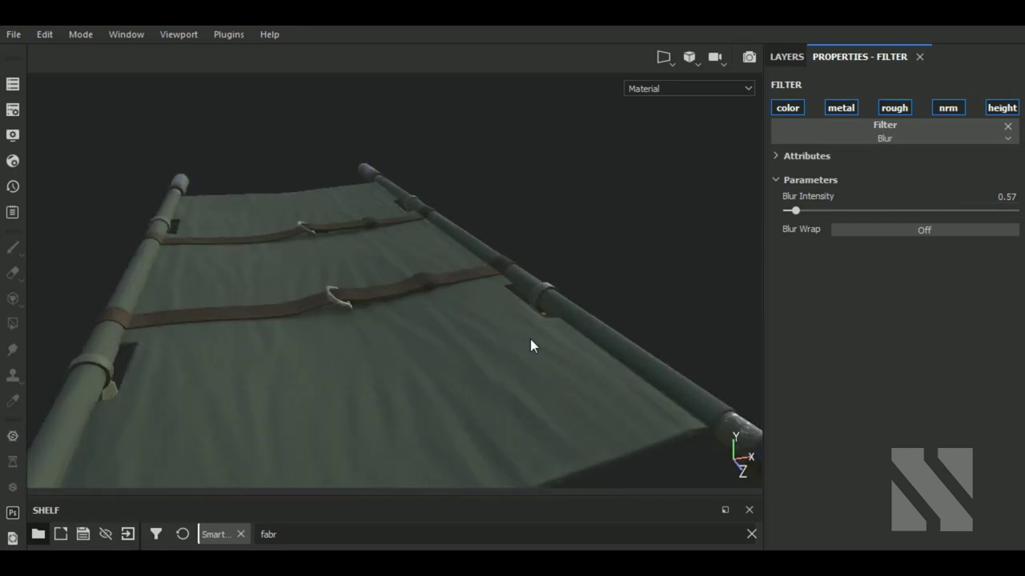
pyautogui.scroll(-2, 530, 339)
pyautogui.click(786, 57)
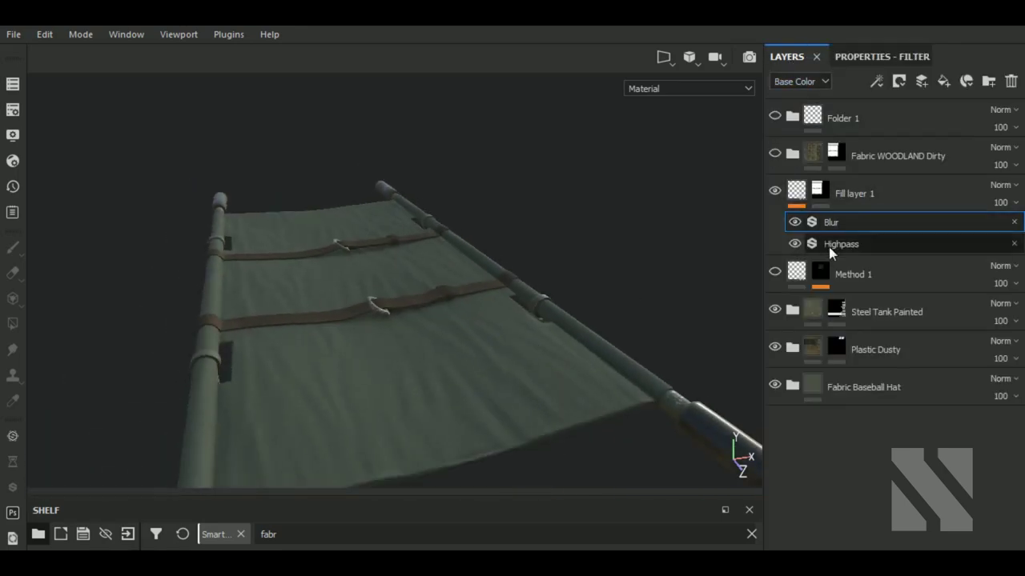
pyautogui.click(837, 194)
pyautogui.click(884, 56)
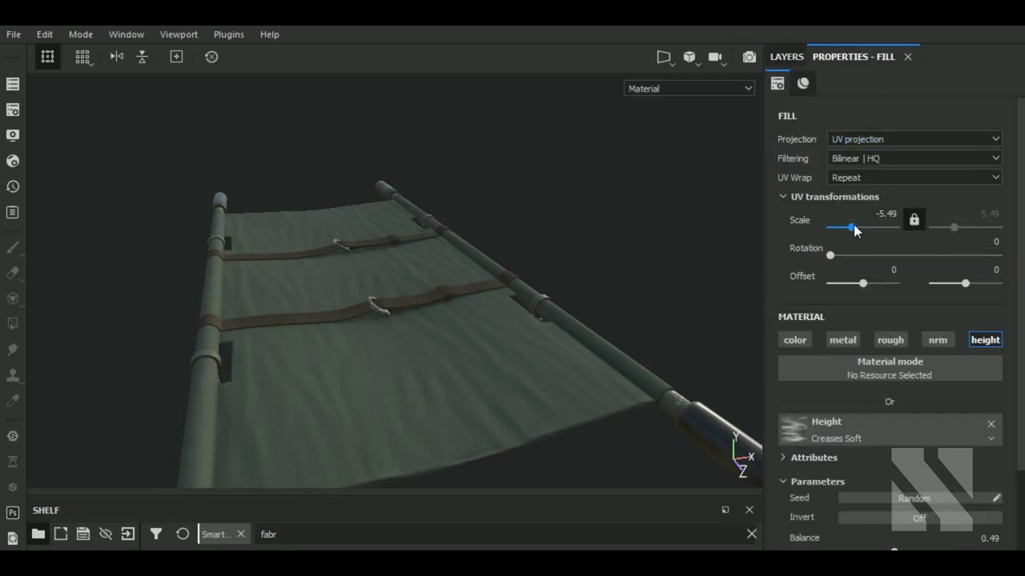
# Raise the Creases Soft Balance to 0.64.
pyautogui.scroll(-3, 909, 392)
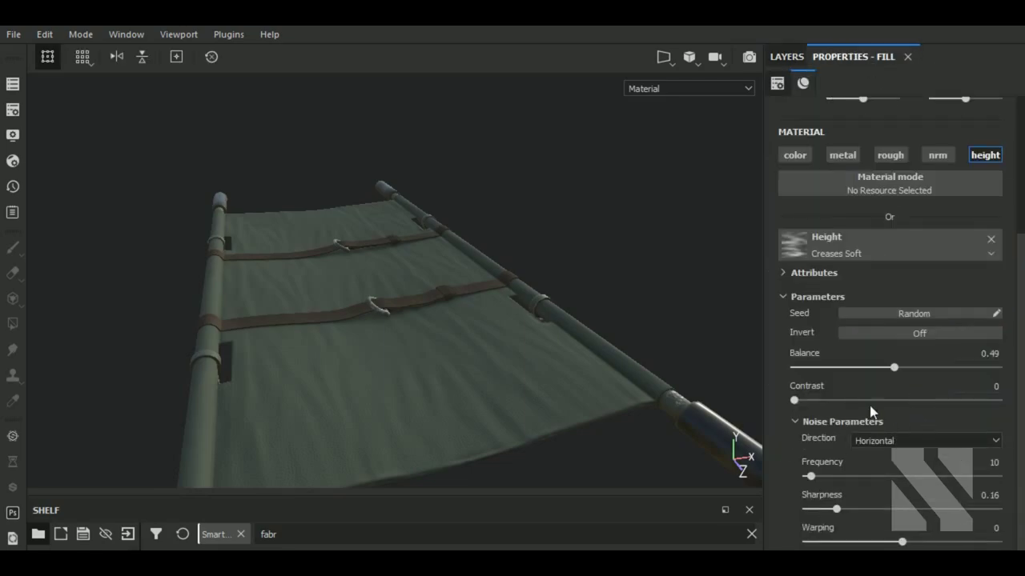
pyautogui.click(906, 367)
pyautogui.click(923, 368)
# Try crease UV scale values of -6.75, -1.46 and about -2.66.
pyautogui.scroll(3, 872, 343)
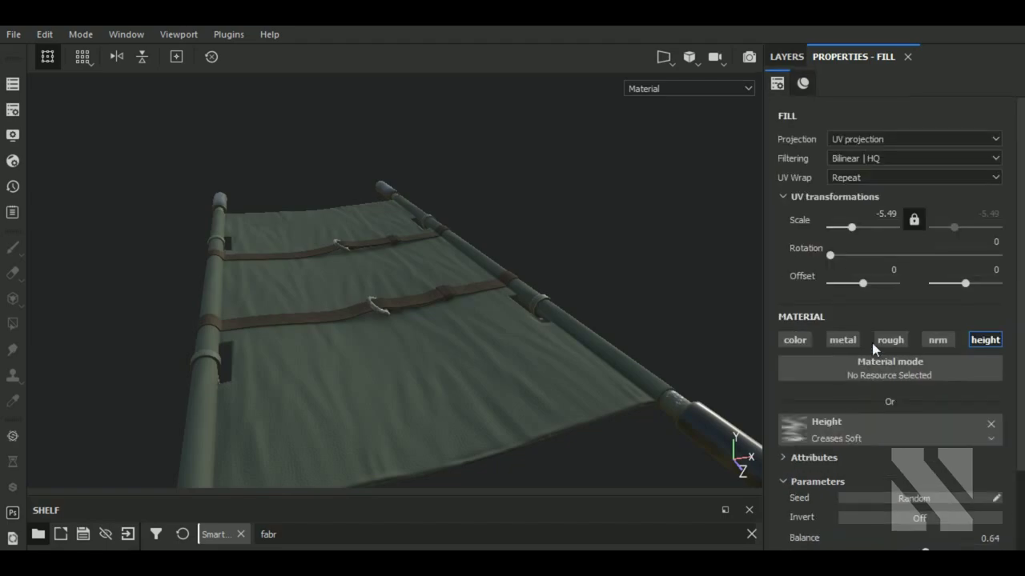
pyautogui.click(852, 227)
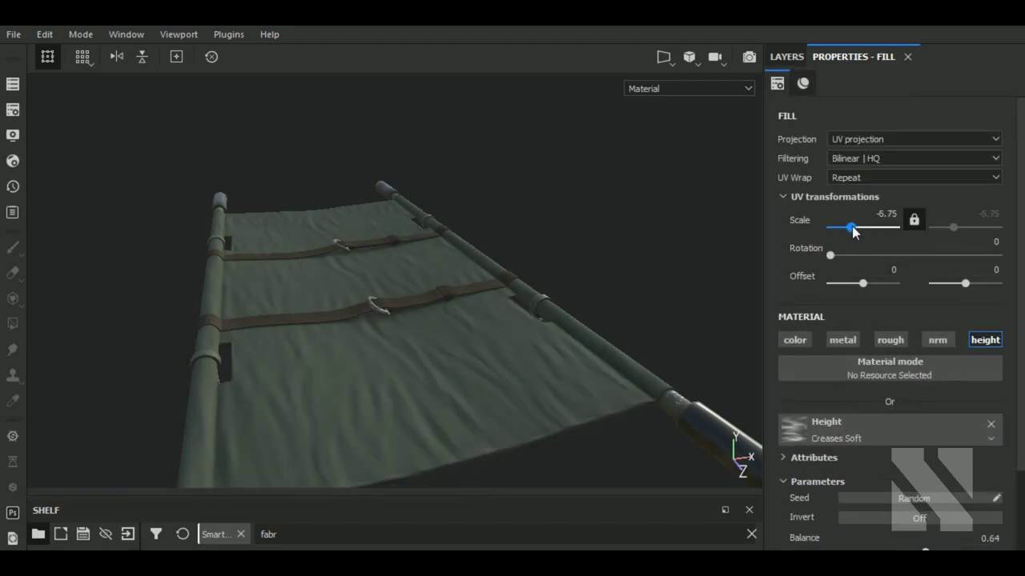
pyautogui.click(853, 228)
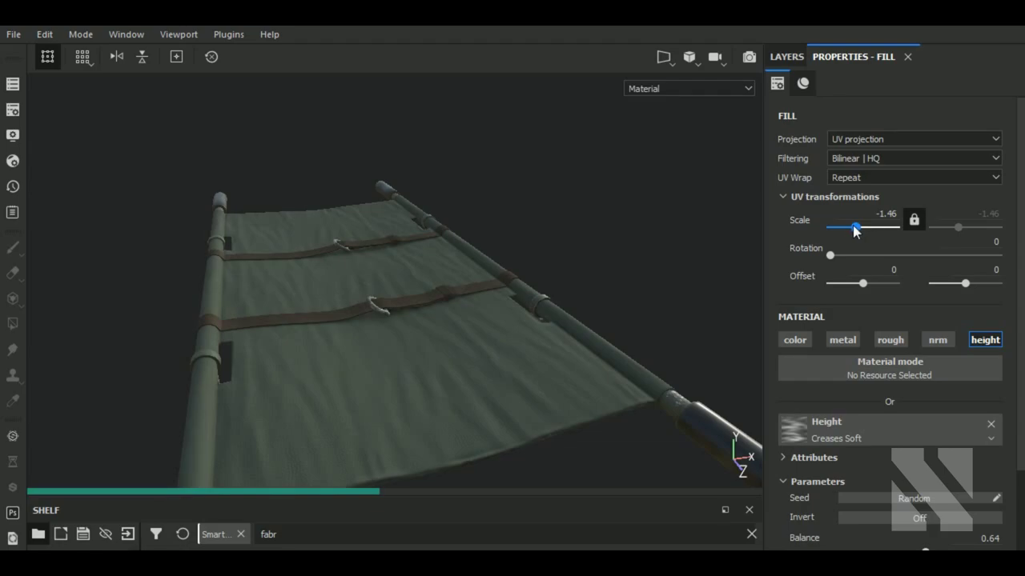
pyautogui.moveTo(853, 228); pyautogui.dragTo(850, 227)
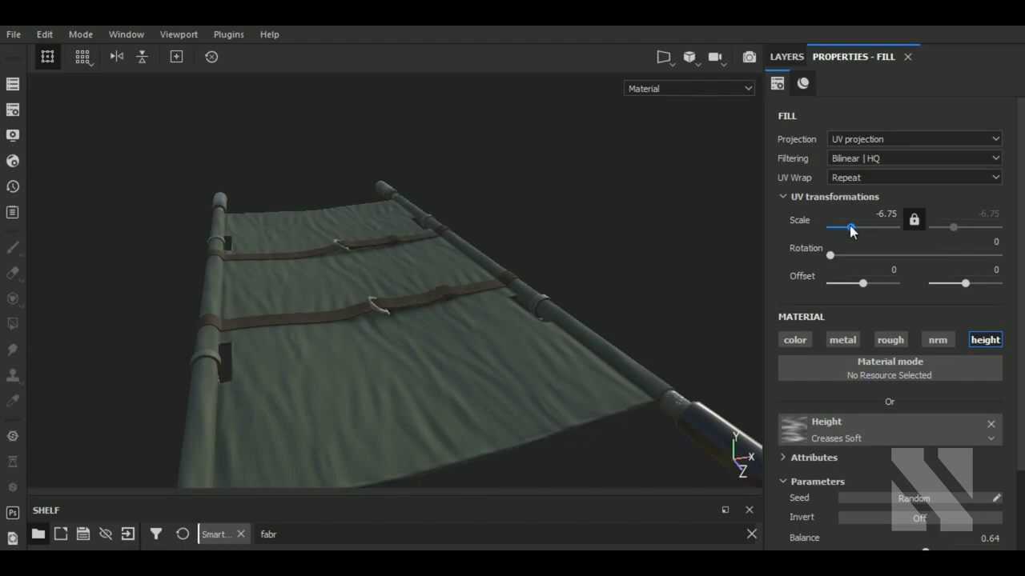
pyautogui.keyDown('alt'); pyautogui.moveTo(743, 446); pyautogui.dragTo(428, 462); pyautogui.keyUp('alt')
pyautogui.keyDown('alt'); pyautogui.moveTo(441, 412); pyautogui.dragTo(448, 401); pyautogui.keyUp('alt')
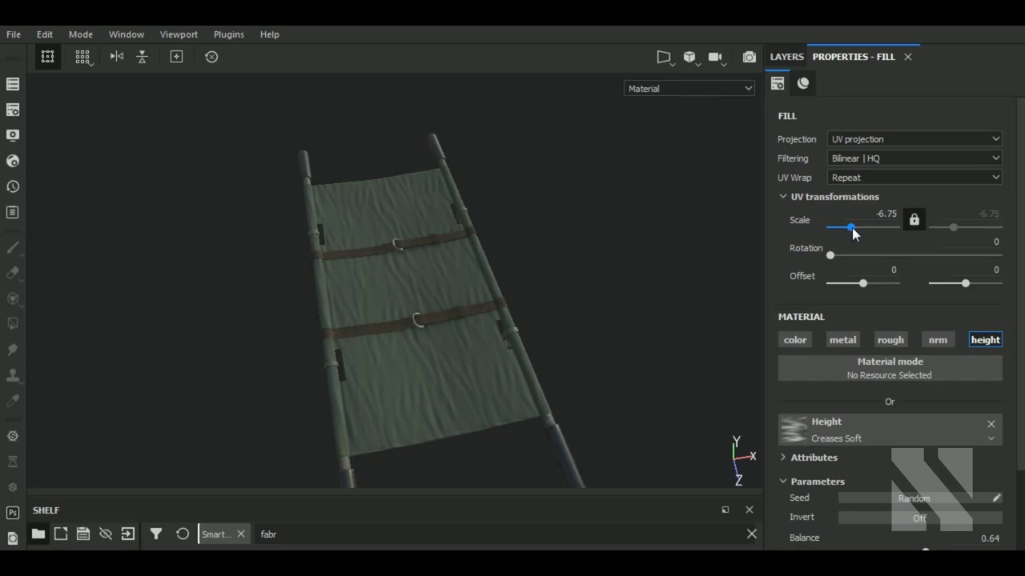
# Set the crease UV scale to exactly -5 and orbit to check the wrinkles.
pyautogui.click(882, 214)
pyautogui.write('-')
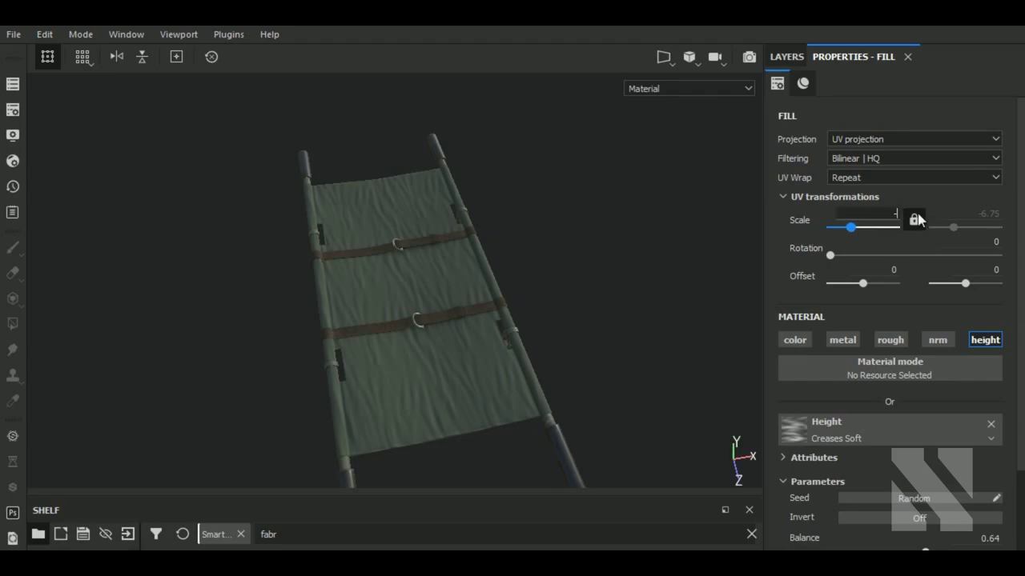
pyautogui.write('5')
pyautogui.press('Return')
pyautogui.keyDown('alt'); pyautogui.moveTo(592, 378); pyautogui.dragTo(640, 339); pyautogui.keyUp('alt')
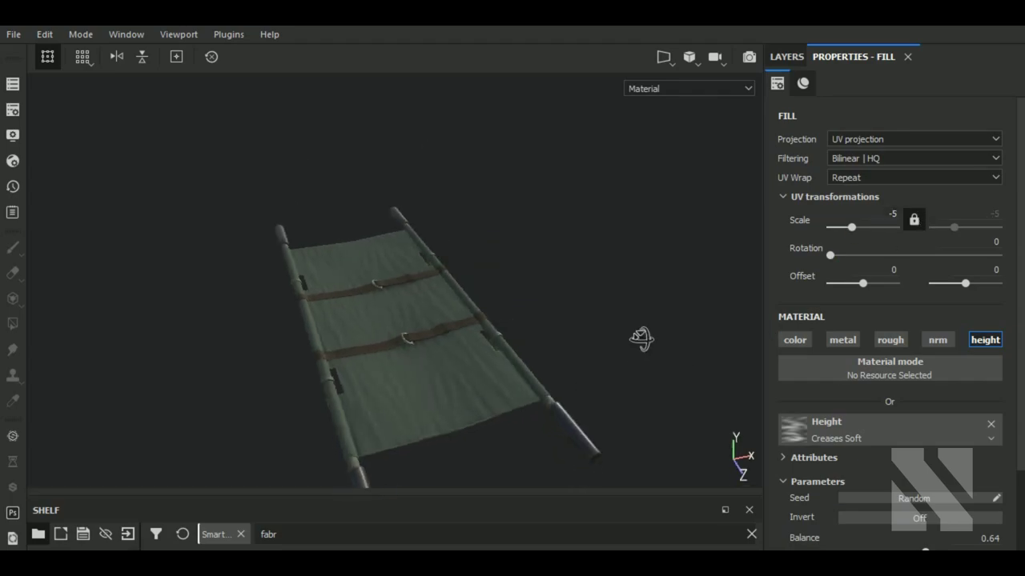
pyautogui.scroll(3, 495, 418)
pyautogui.scroll(1, 495, 417)
pyautogui.scroll(-3, 495, 416)
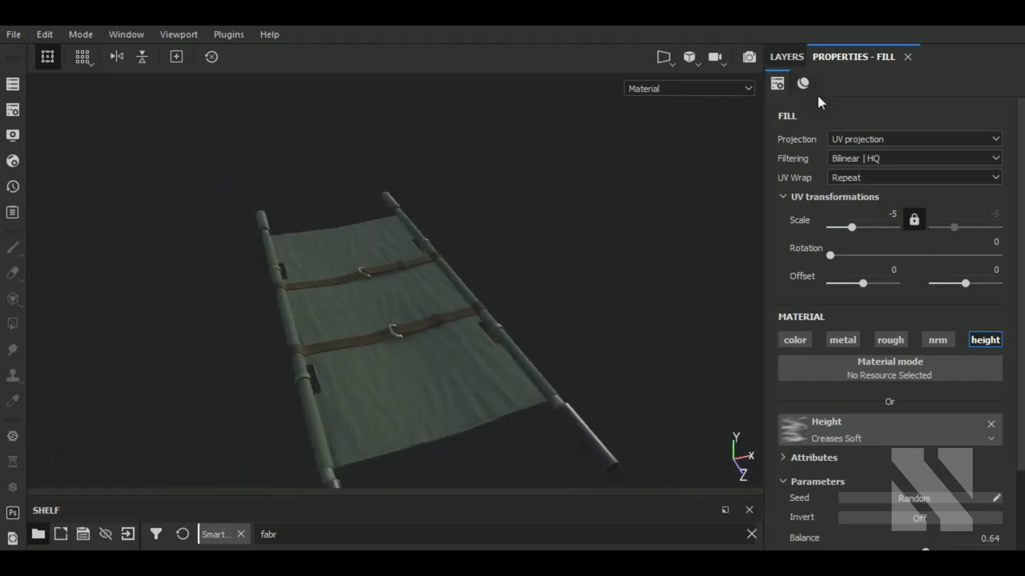
pyautogui.keyDown('alt'); pyautogui.moveTo(674, 327); pyautogui.dragTo(531, 456); pyautogui.keyUp('alt')
# Rename the crease layer to 'method 2' and hide it.
pyautogui.click(779, 61)
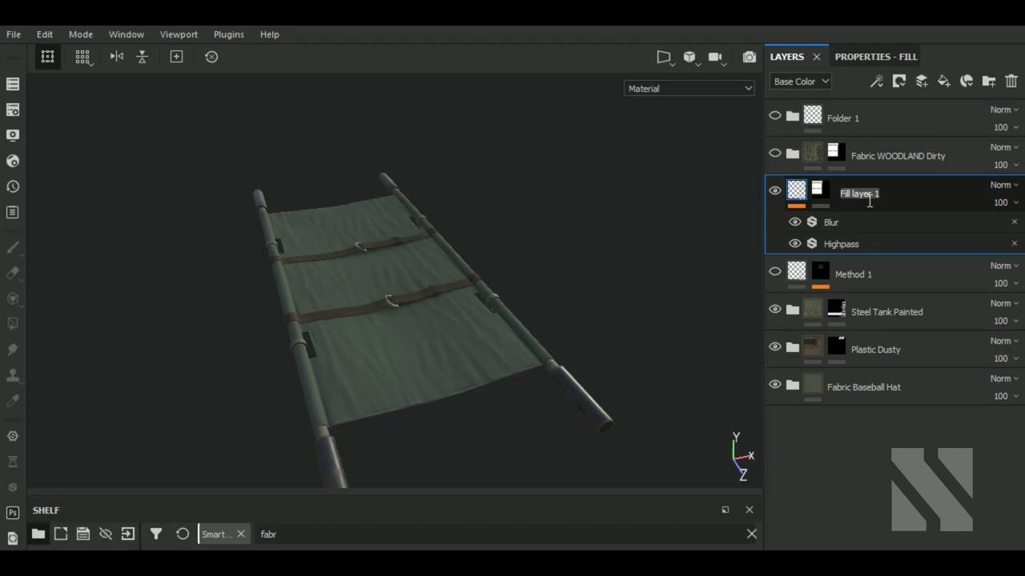
pyautogui.write('method 2')
pyautogui.press('Return')
pyautogui.click(775, 190)
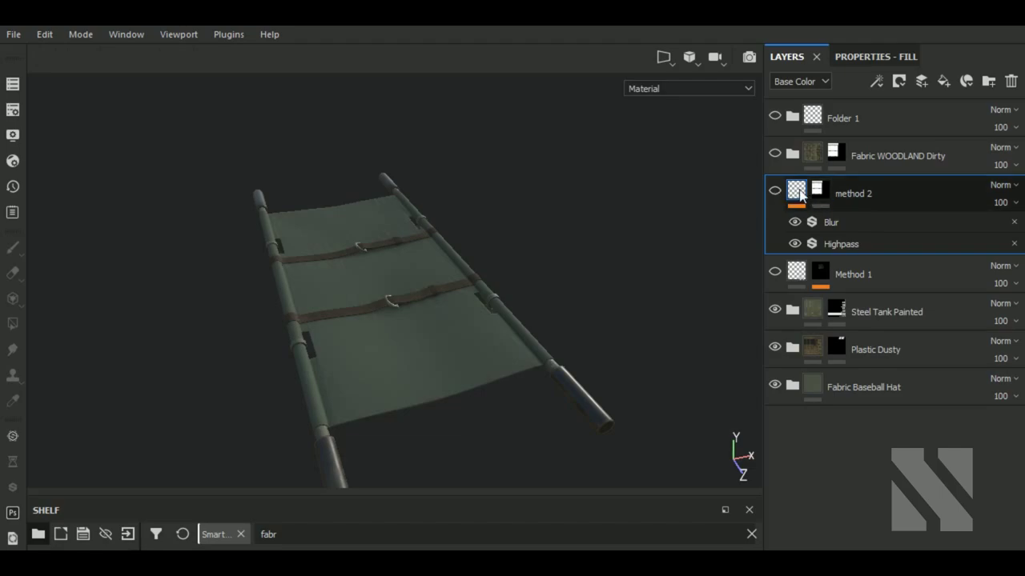
# Add a new black-masked fill layer above method 2 and show the smart masks shelf.
pyautogui.click(944, 81)
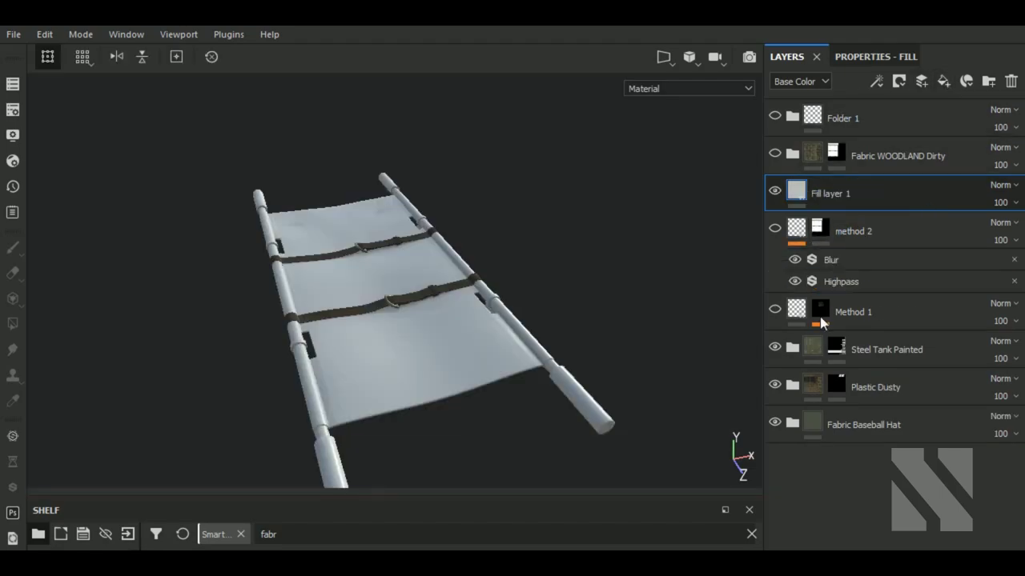
pyautogui.moveTo(387, 505); pyautogui.dragTo(398, 424)
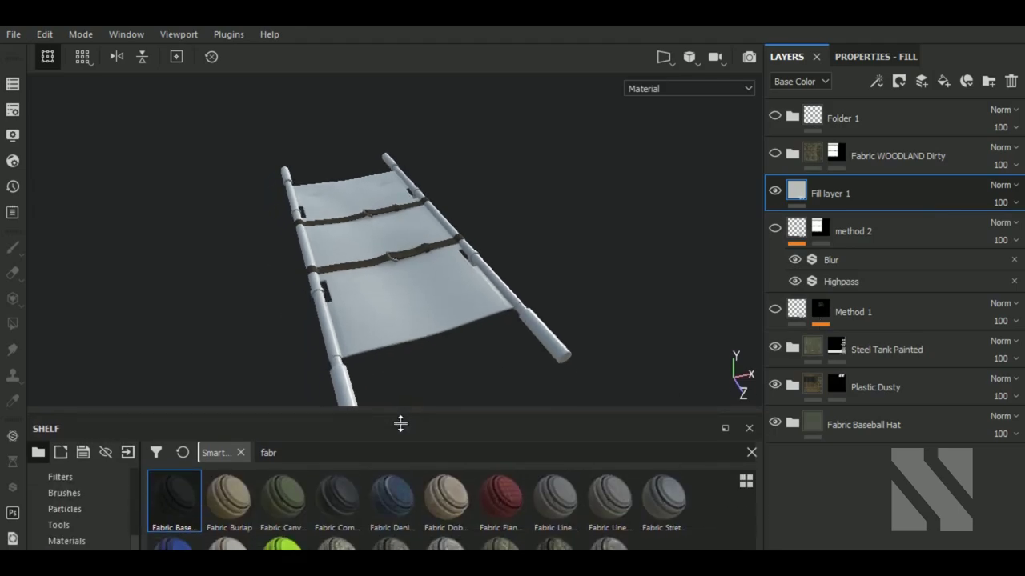
pyautogui.click(899, 80)
pyautogui.click(910, 119)
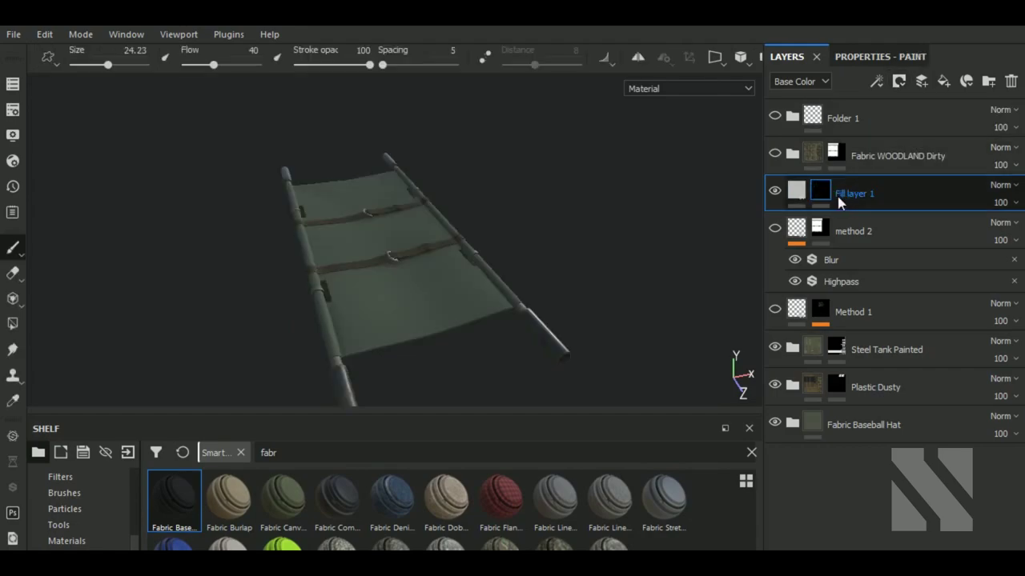
pyautogui.click(797, 191)
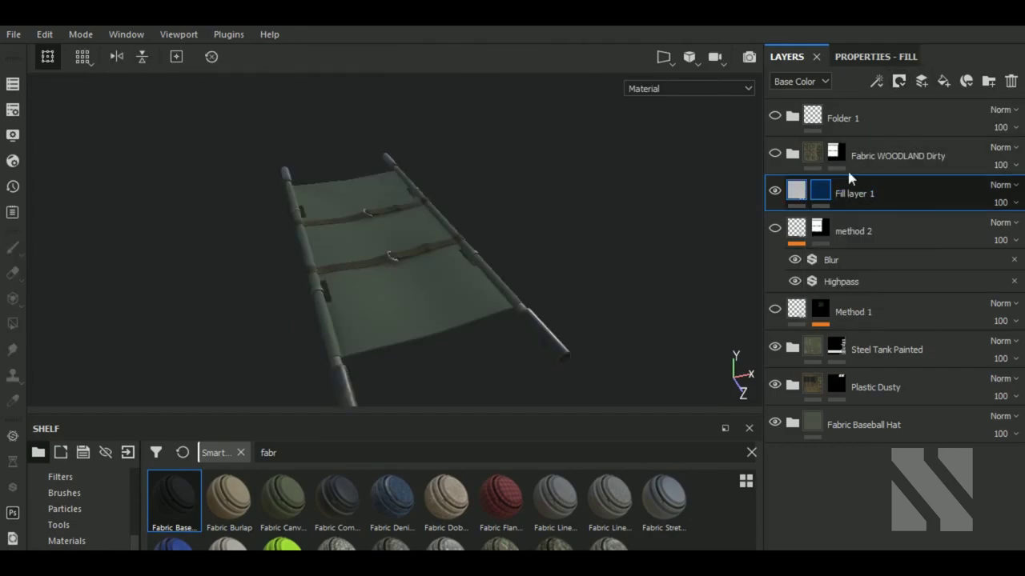
pyautogui.scroll(-1, 80, 532)
pyautogui.click(80, 549)
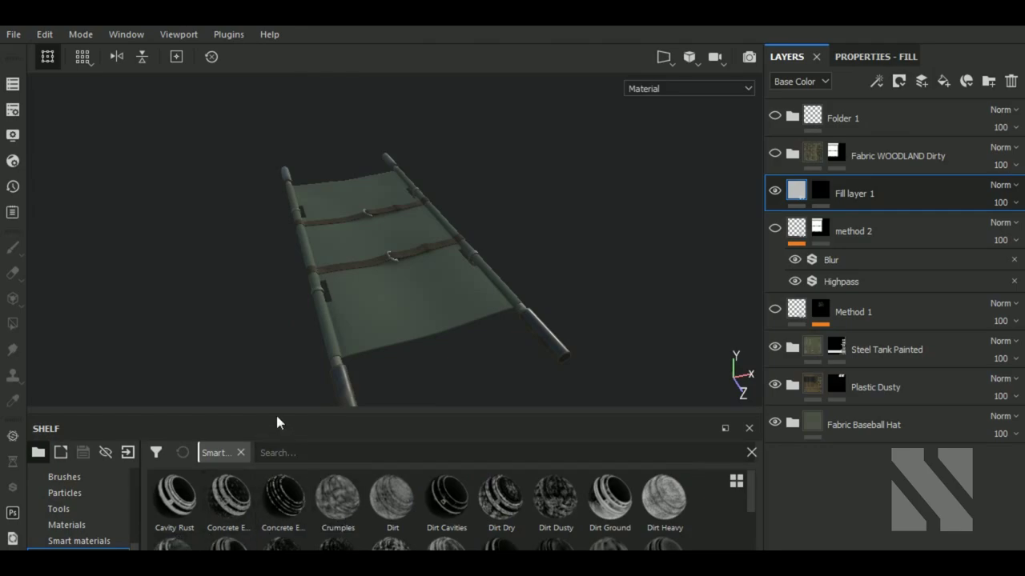
# Apply the Crumples smart mask to Fill layer 1, limit it to height, and select the Crumple fill.
pyautogui.moveTo(337, 500)
pyautogui.mouseDown()
pyautogui.moveTo(907, 231)
pyautogui.moveTo(836, 212)
pyautogui.mouseUp()
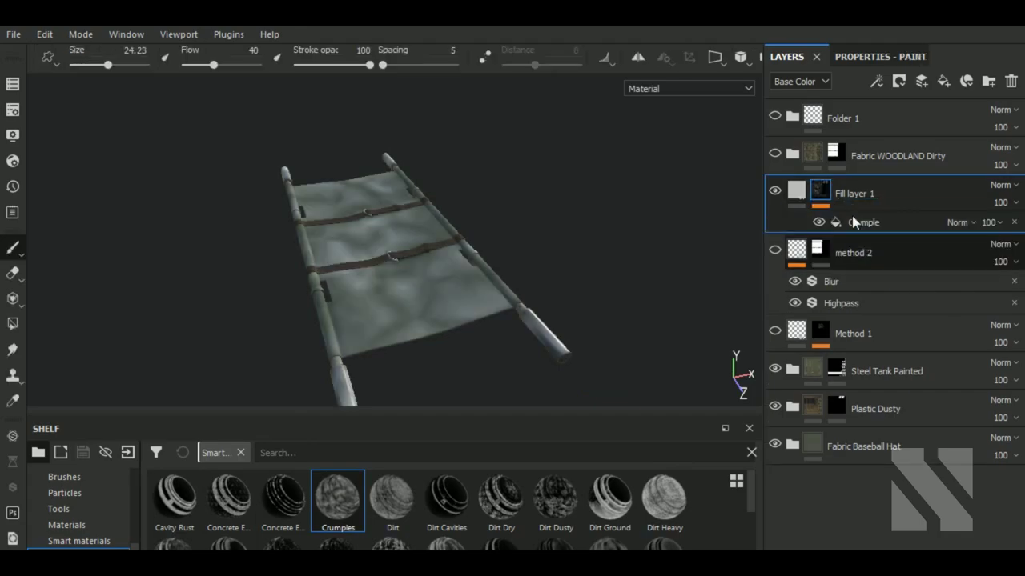
pyautogui.click(857, 198)
pyautogui.click(869, 58)
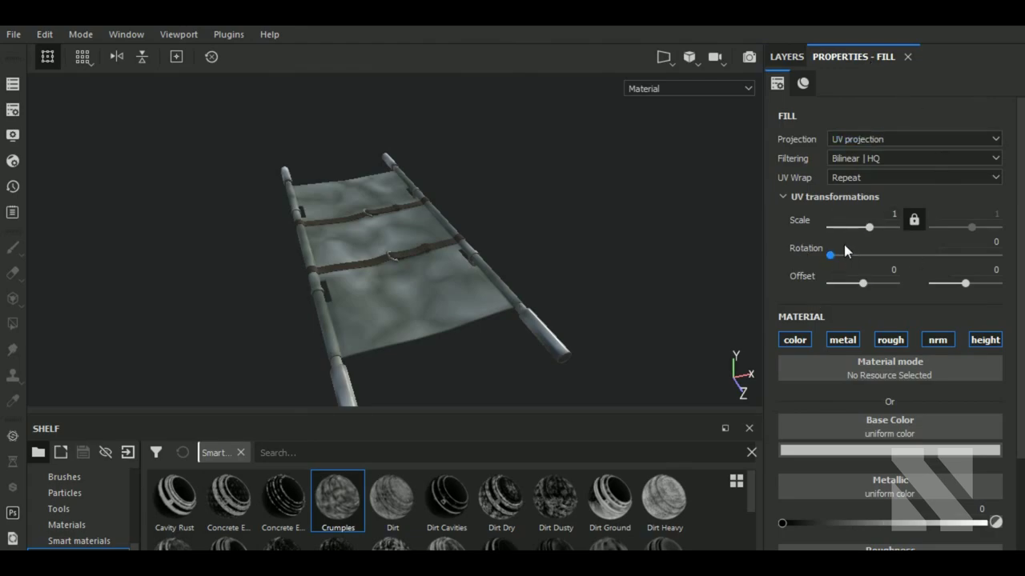
pyautogui.click(986, 341)
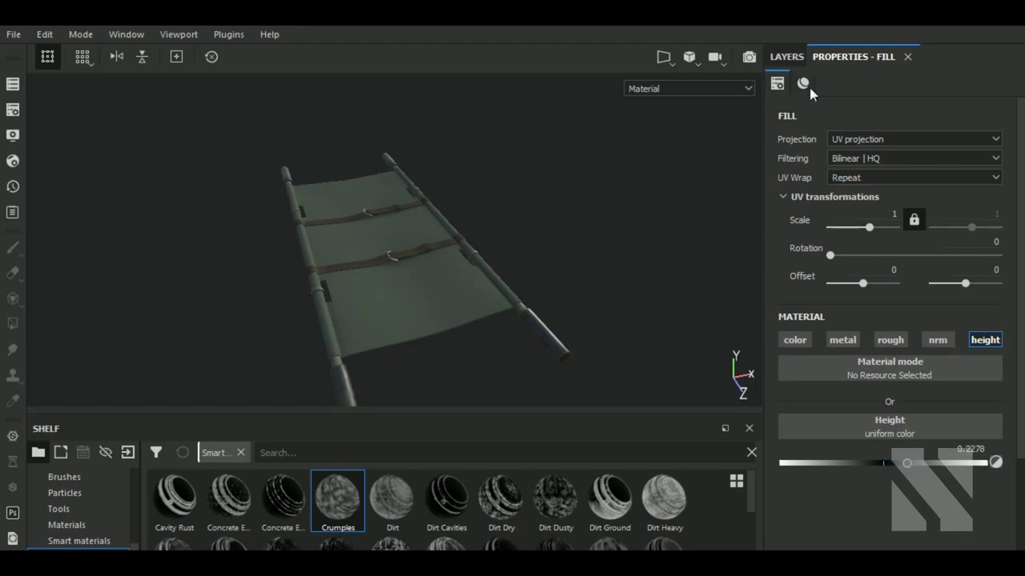
pyautogui.click(787, 57)
pyautogui.click(839, 210)
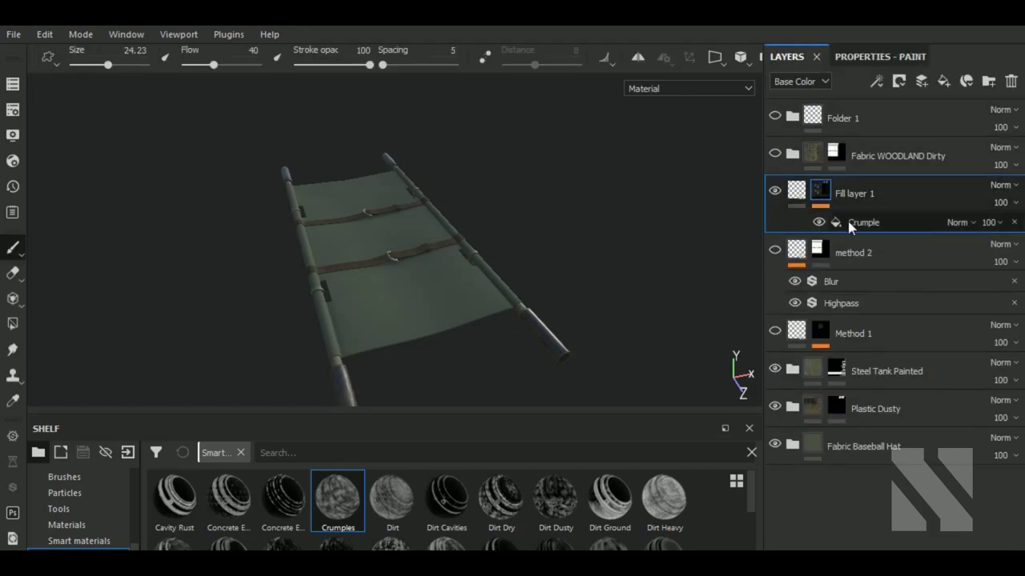
pyautogui.click(863, 222)
# Tune the Crumple fill to UV Scale -4.39, Balance 0.58 and Contrast 0.
pyautogui.scroll(3, 430, 350)
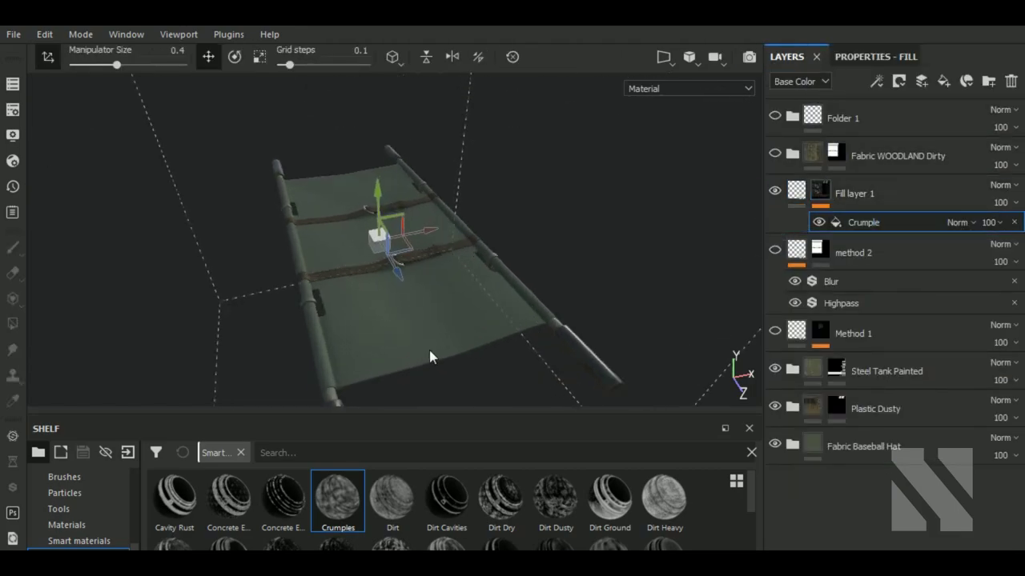
pyautogui.scroll(2, 435, 342)
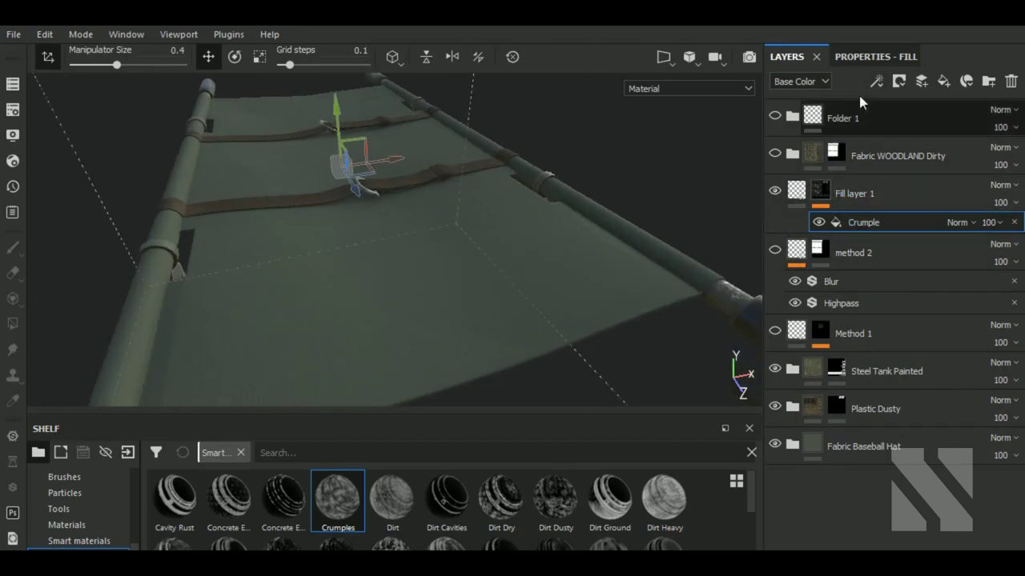
pyautogui.click(876, 57)
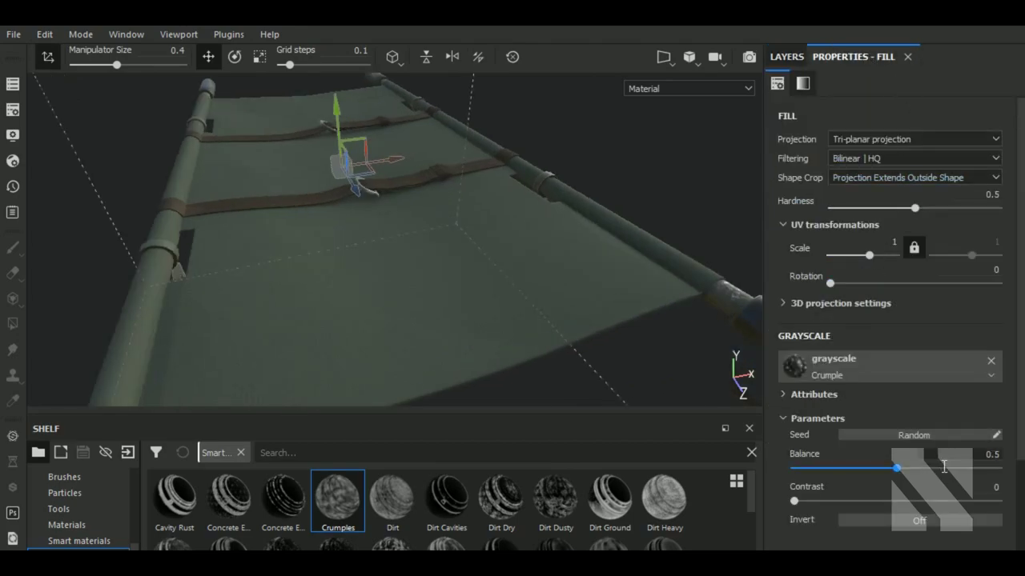
pyautogui.moveTo(896, 468); pyautogui.dragTo(933, 469)
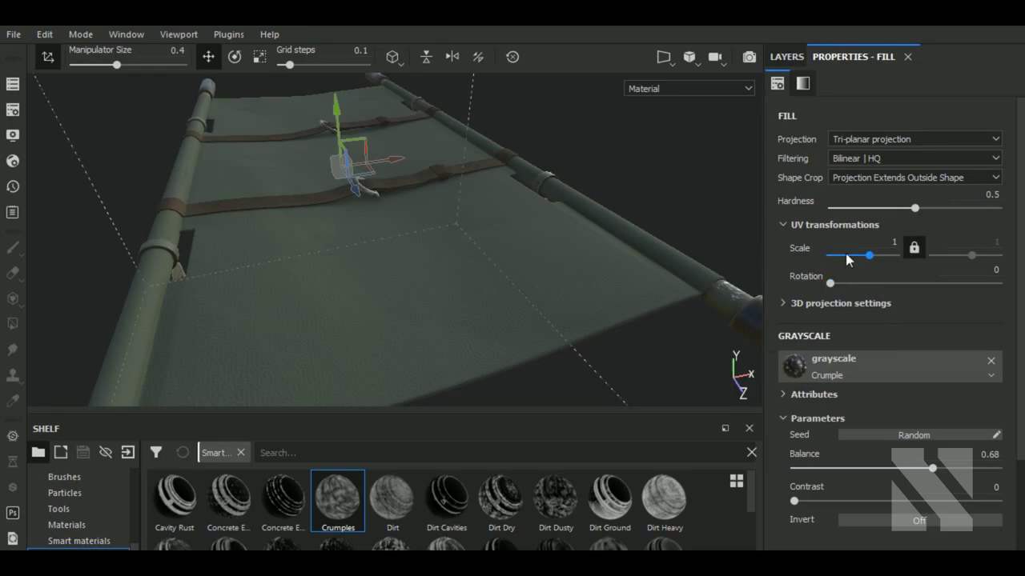
pyautogui.moveTo(845, 255); pyautogui.dragTo(852, 256)
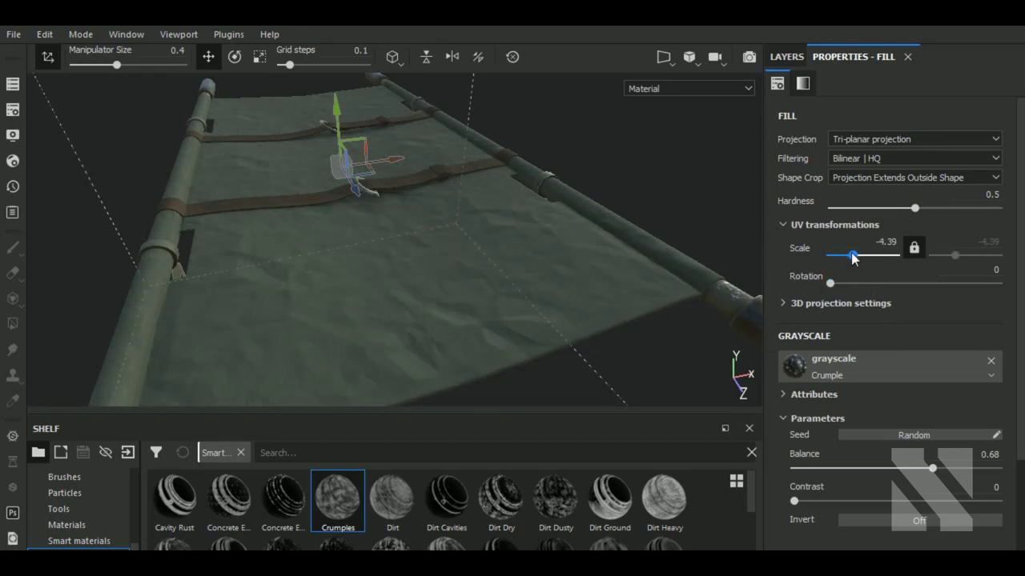
pyautogui.moveTo(932, 468); pyautogui.dragTo(910, 468)
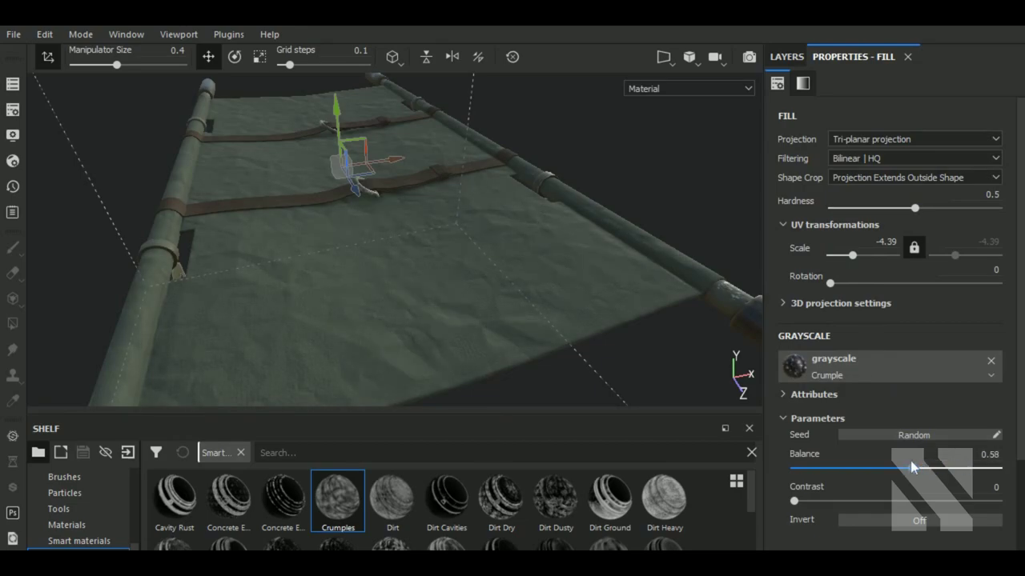
pyautogui.moveTo(377, 322)
pyautogui.keyDown('alt'); pyautogui.mouseDown()
pyautogui.moveTo(377, 311)
pyautogui.moveTo(441, 366)
pyautogui.moveTo(436, 315)
pyautogui.moveTo(424, 310)
pyautogui.mouseUp(); pyautogui.keyUp('alt')
pyautogui.click(855, 256)
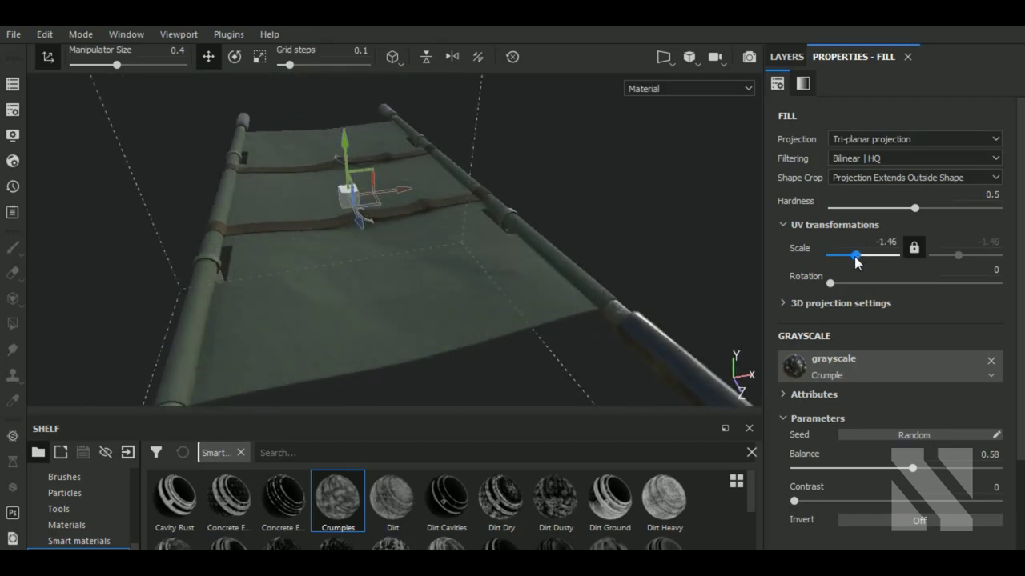
pyautogui.moveTo(855, 257); pyautogui.dragTo(853, 262)
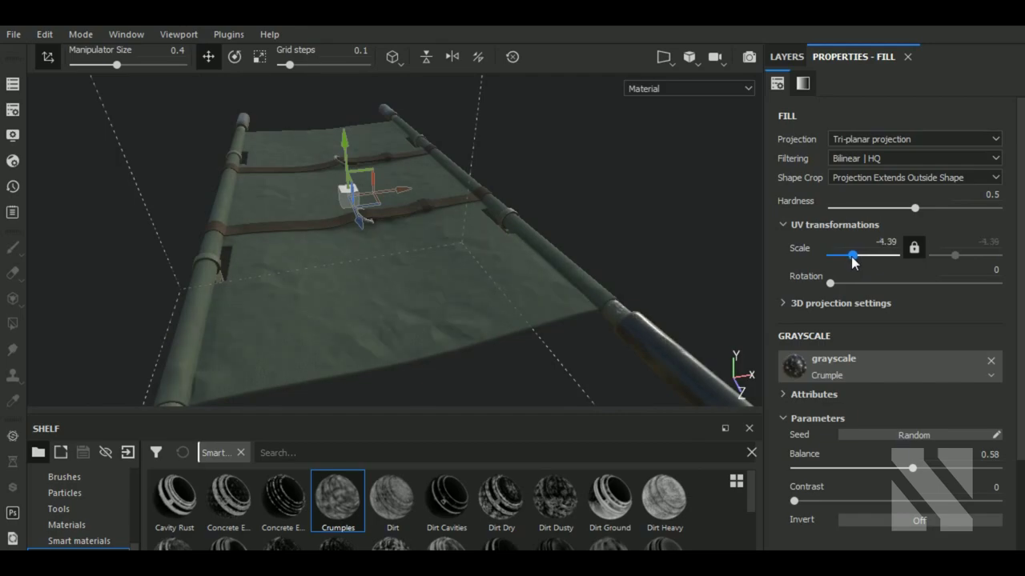
pyautogui.click(832, 501)
pyautogui.moveTo(831, 502); pyautogui.dragTo(794, 502)
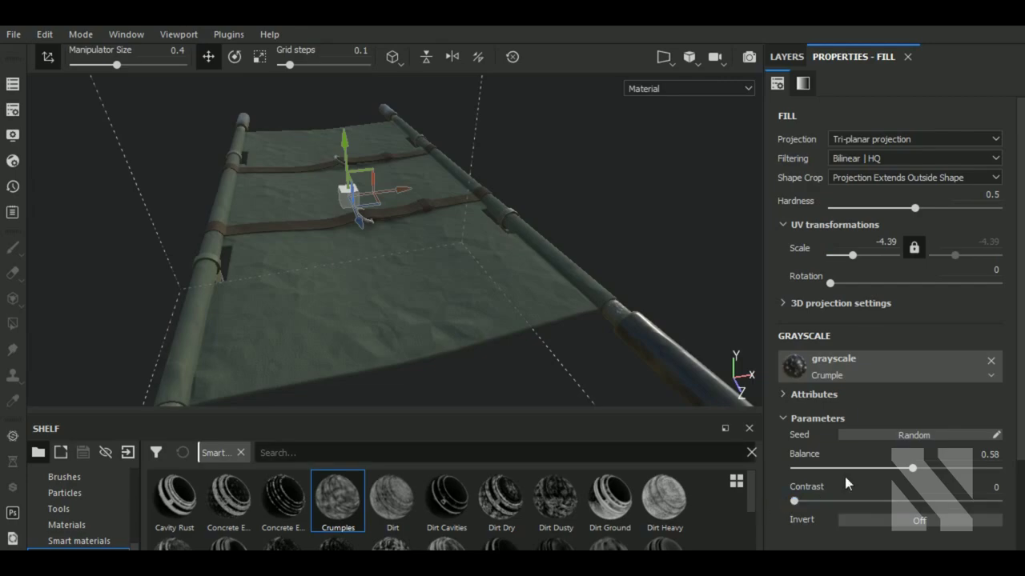
pyautogui.click(786, 57)
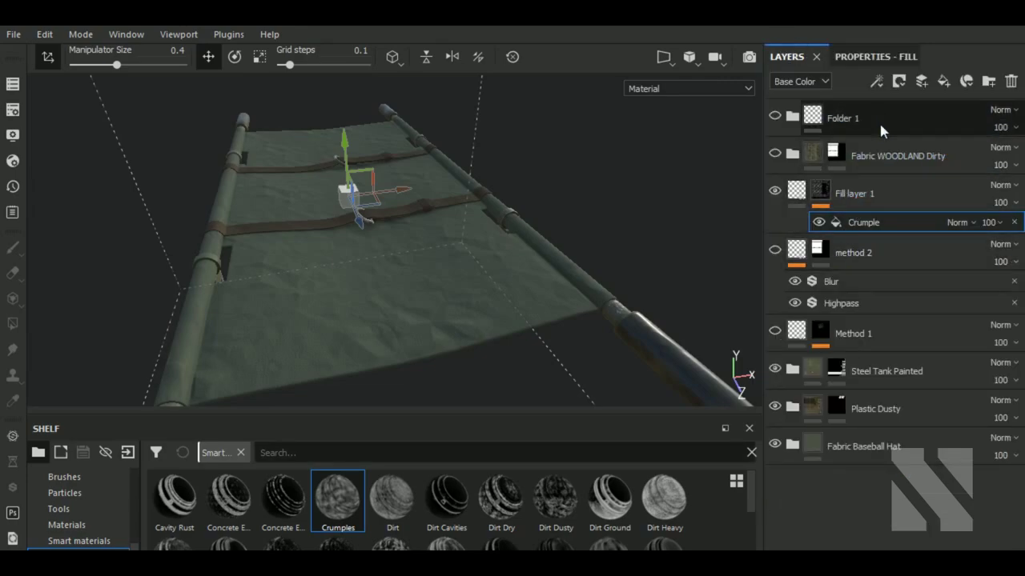
# Add a Blur Directional filter to Fill layer 1 at intensity 4.6.
pyautogui.click(877, 81)
pyautogui.click(927, 196)
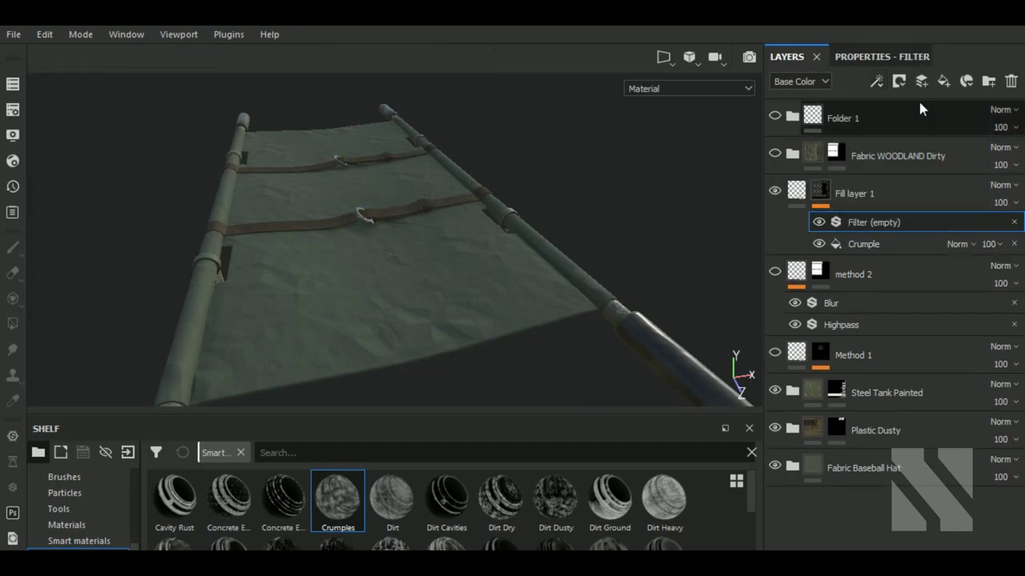
pyautogui.click(901, 57)
pyautogui.click(926, 119)
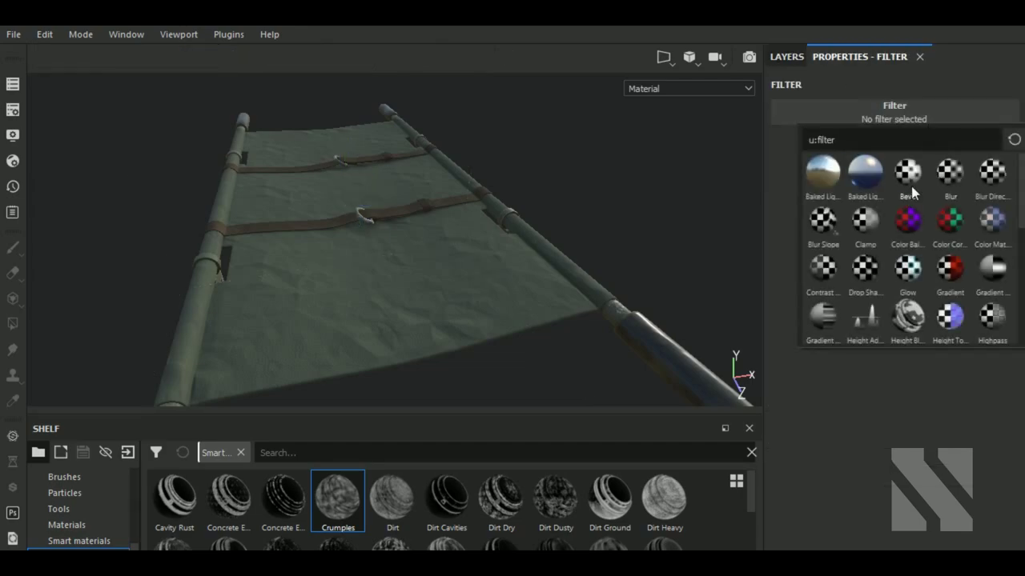
pyautogui.click(992, 174)
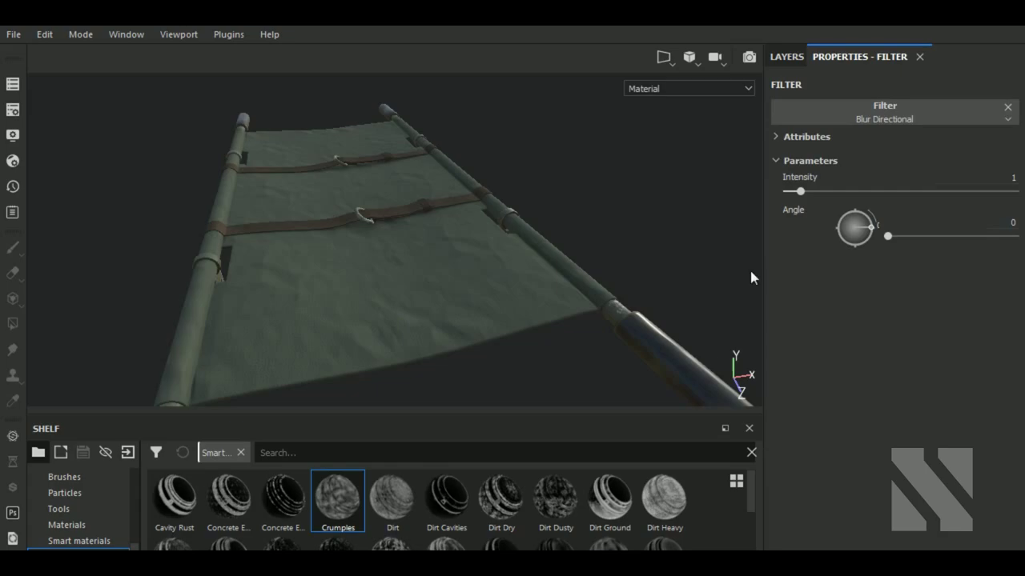
pyautogui.moveTo(838, 192); pyautogui.dragTo(852, 191)
pyautogui.moveTo(644, 289)
pyautogui.keyDown('alt'); pyautogui.mouseDown()
pyautogui.moveTo(458, 362)
pyautogui.moveTo(542, 325)
pyautogui.mouseUp(); pyautogui.keyUp('alt')
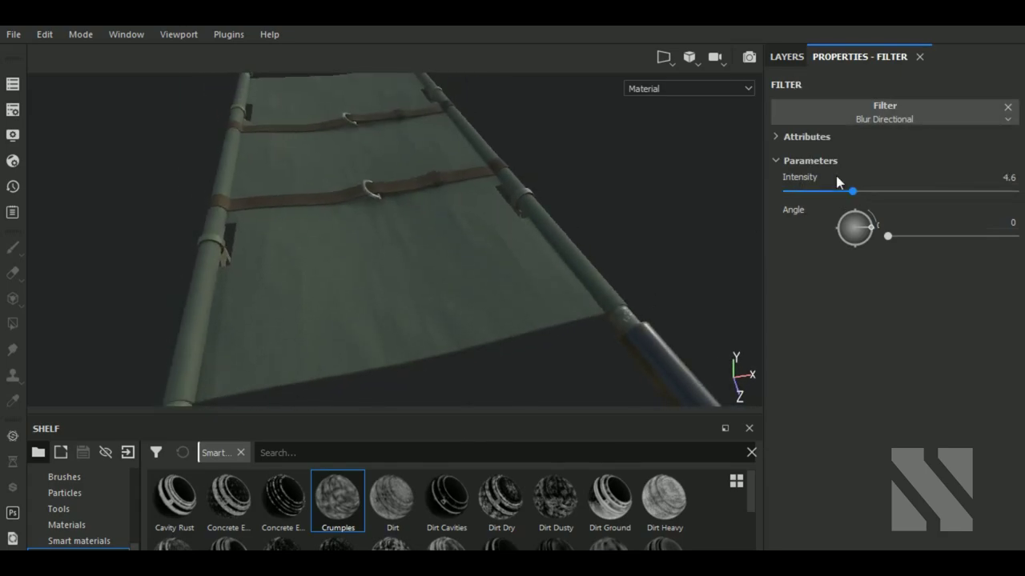
# Raise the Crumple fill's Balance to 0.77.
pyautogui.click(787, 57)
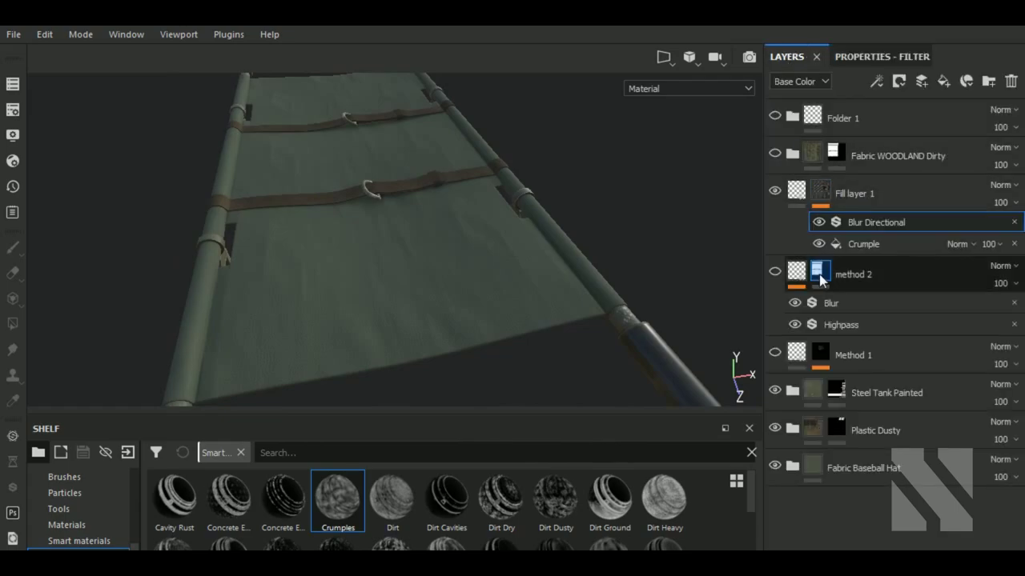
pyautogui.click(856, 242)
pyautogui.click(866, 58)
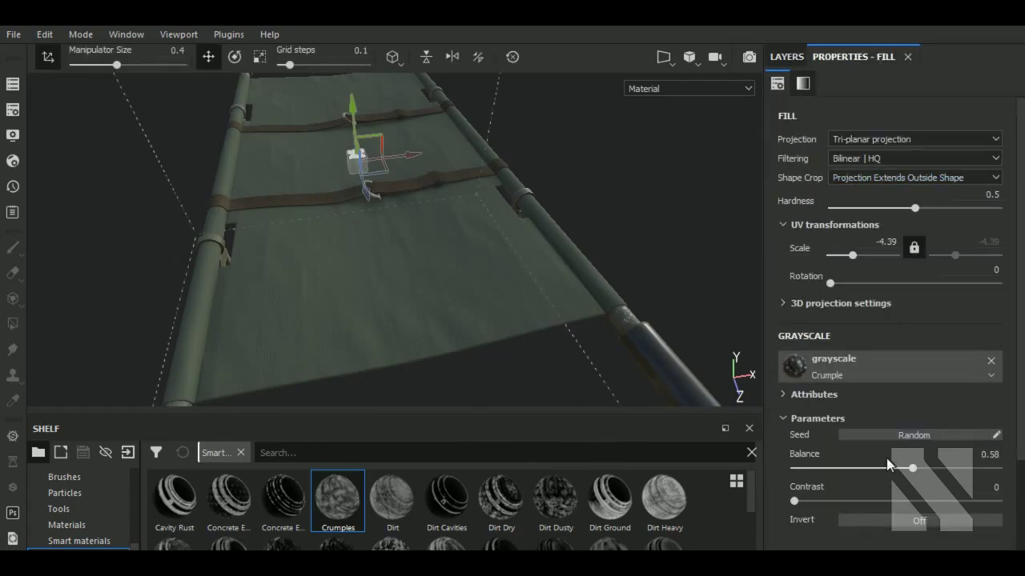
pyautogui.moveTo(913, 467); pyautogui.dragTo(951, 472)
# Lower the Blur Directional intensity to 2.94.
pyautogui.click(786, 57)
pyautogui.click(833, 221)
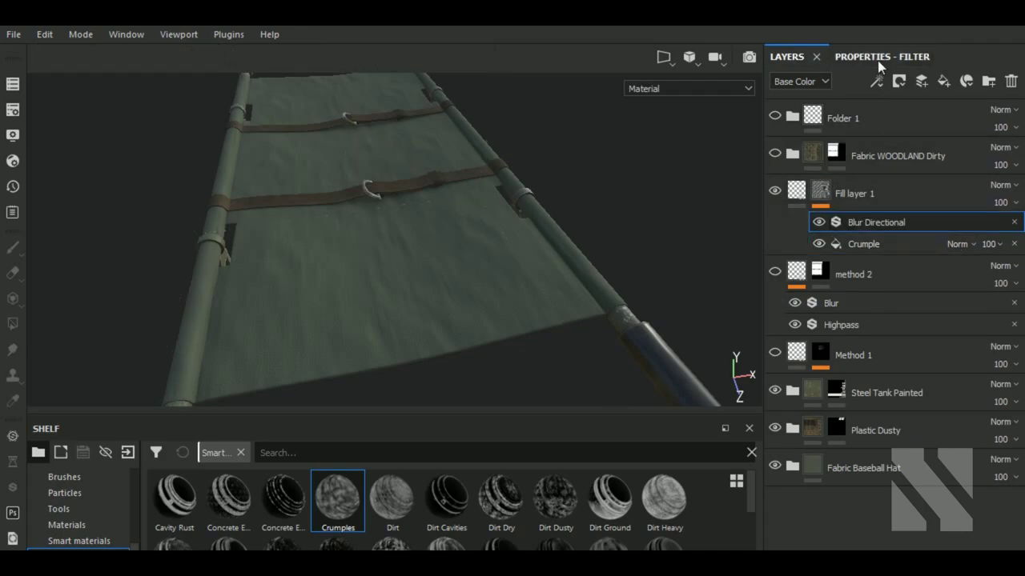
pyautogui.click(864, 57)
pyautogui.moveTo(830, 191)
pyautogui.mouseDown()
pyautogui.moveTo(799, 193)
pyautogui.moveTo(829, 193)
pyautogui.mouseUp()
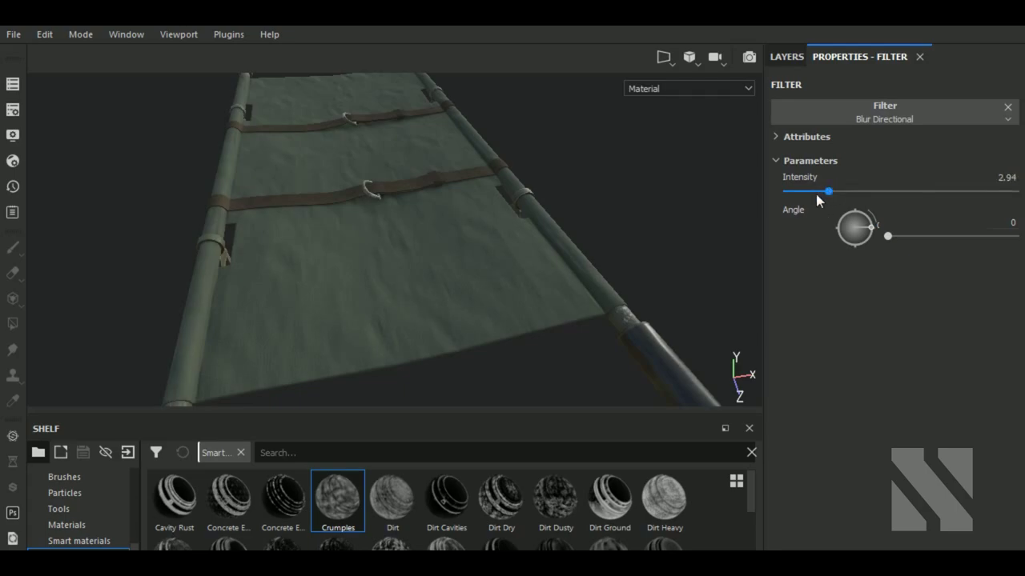
# Add a Blur filter on top of Fill layer 1's effects with Blur Intensity 0.34.
pyautogui.click(786, 57)
pyautogui.click(876, 81)
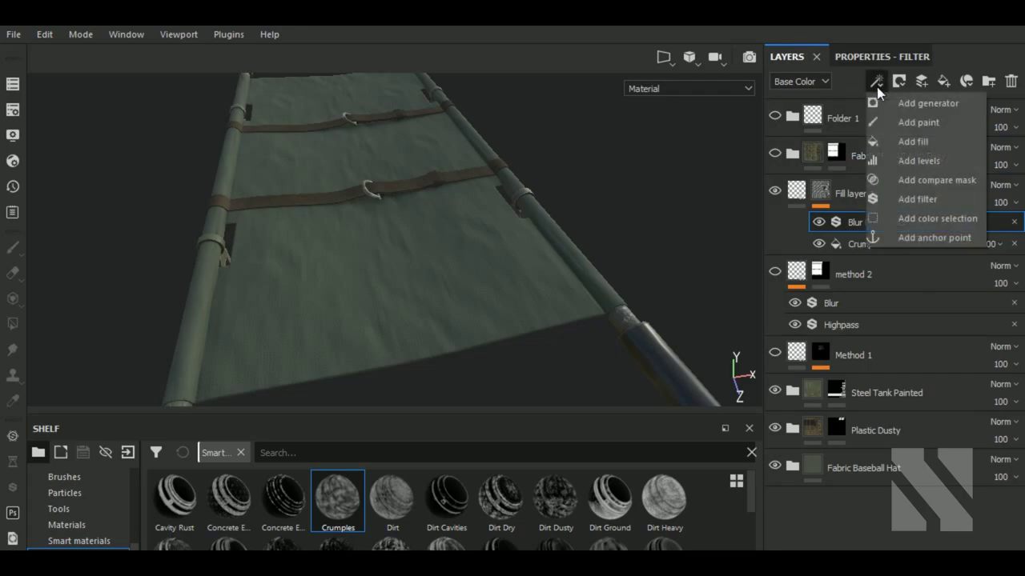
pyautogui.click(912, 198)
pyautogui.click(884, 57)
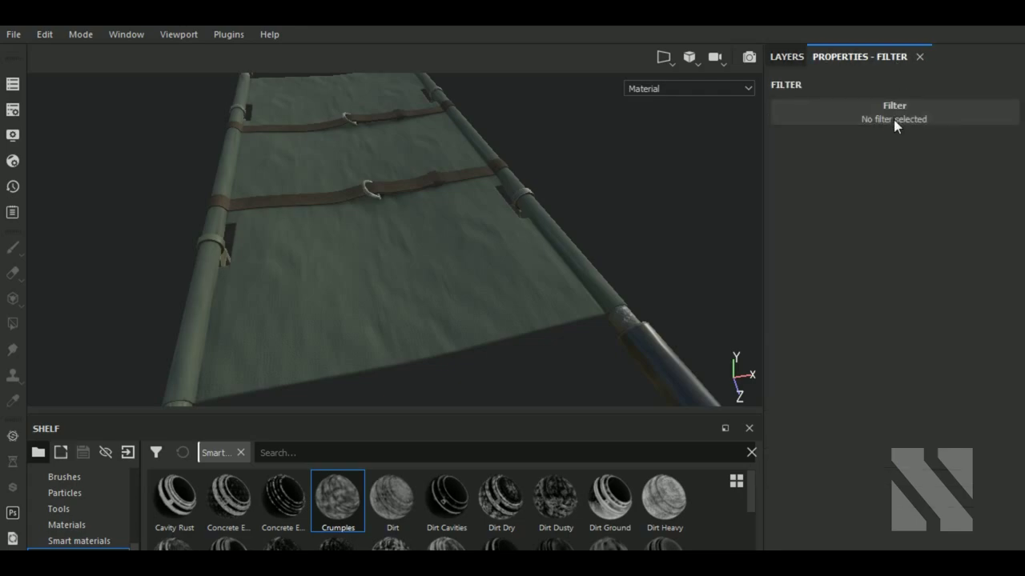
pyautogui.click(893, 116)
pyautogui.click(952, 172)
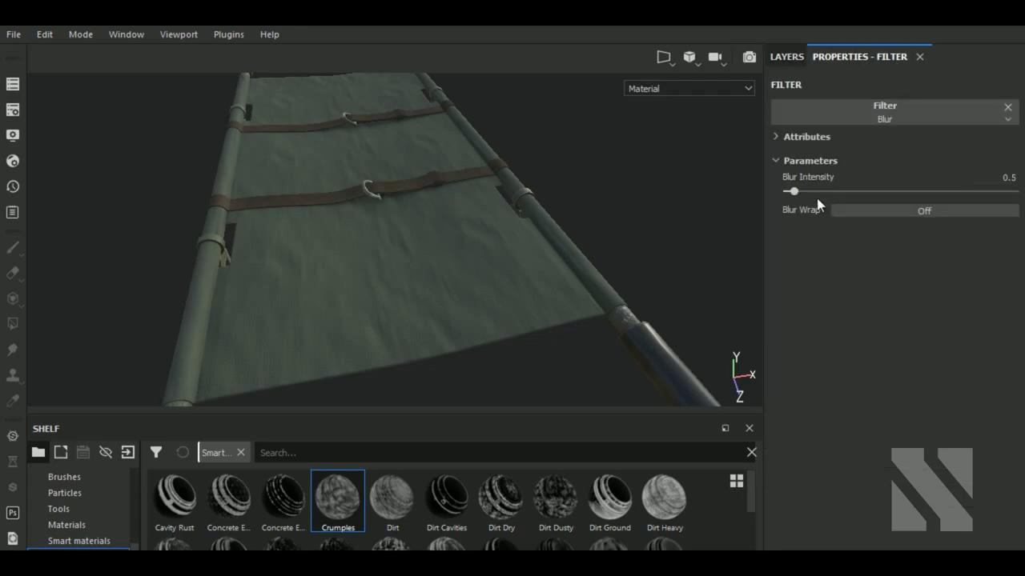
pyautogui.moveTo(796, 192); pyautogui.dragTo(792, 197)
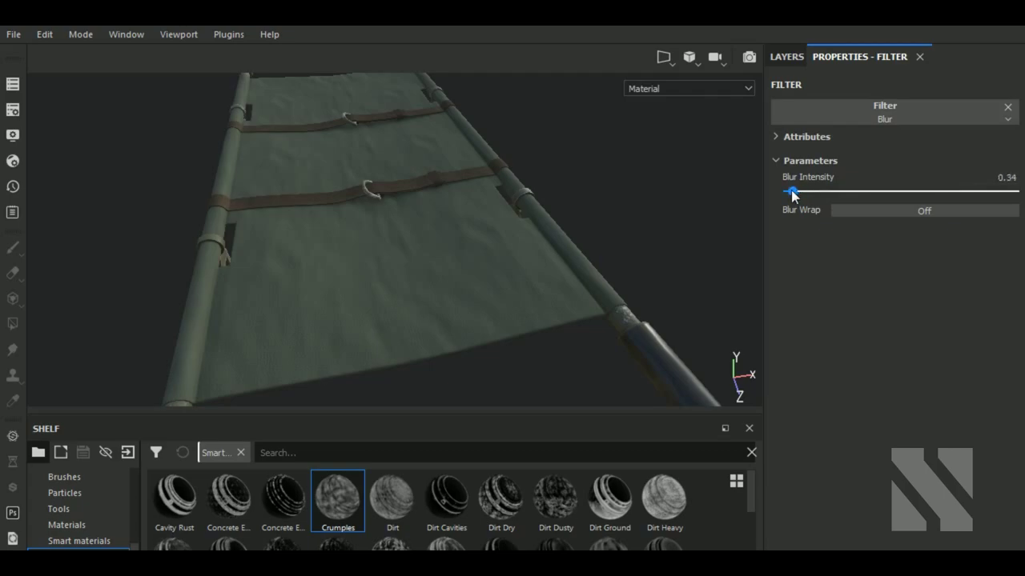
pyautogui.moveTo(426, 268)
pyautogui.keyDown('alt'); pyautogui.mouseDown()
pyautogui.moveTo(497, 229)
pyautogui.moveTo(441, 313)
pyautogui.moveTo(349, 314)
pyautogui.moveTo(455, 291)
pyautogui.mouseUp(); pyautogui.keyUp('alt')
pyautogui.moveTo(280, 302)
pyautogui.keyDown('alt'); pyautogui.mouseDown()
pyautogui.moveTo(485, 283)
pyautogui.moveTo(421, 297)
pyautogui.moveTo(456, 290)
pyautogui.moveTo(485, 252)
pyautogui.mouseUp(); pyautogui.keyUp('alt')
# Rename Fill layer 1 to 'Method 3'.
pyautogui.click(786, 56)
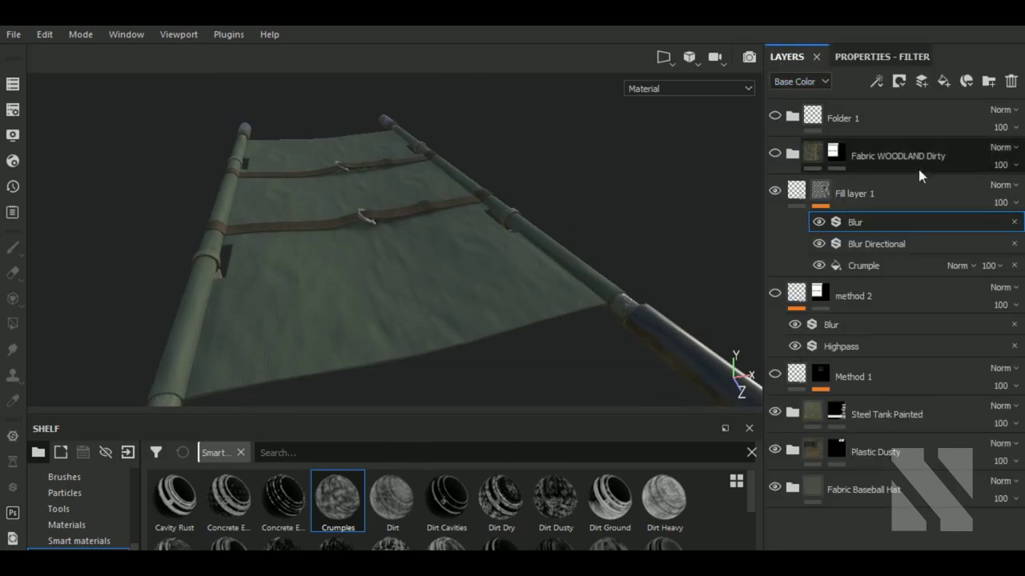
pyautogui.doubleClick(861, 195)
pyautogui.write('Method 3')
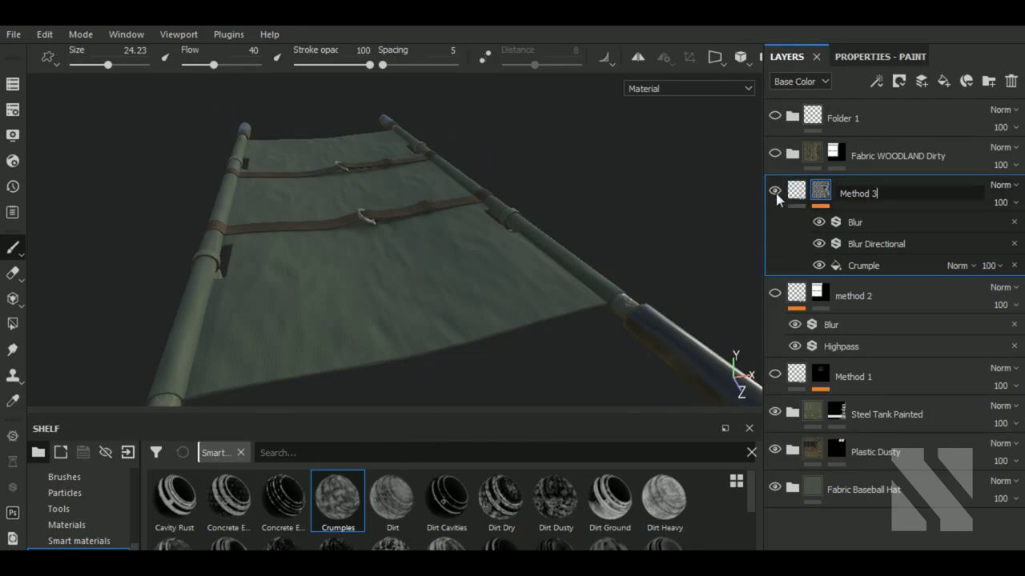
# Hide the green fabric and toggle Method 3's wrinkles on and off to inspect them.
pyautogui.click(775, 486)
pyautogui.moveTo(624, 401); pyautogui.dragTo(515, 338, button='right')
pyautogui.scroll(3, 512, 342)
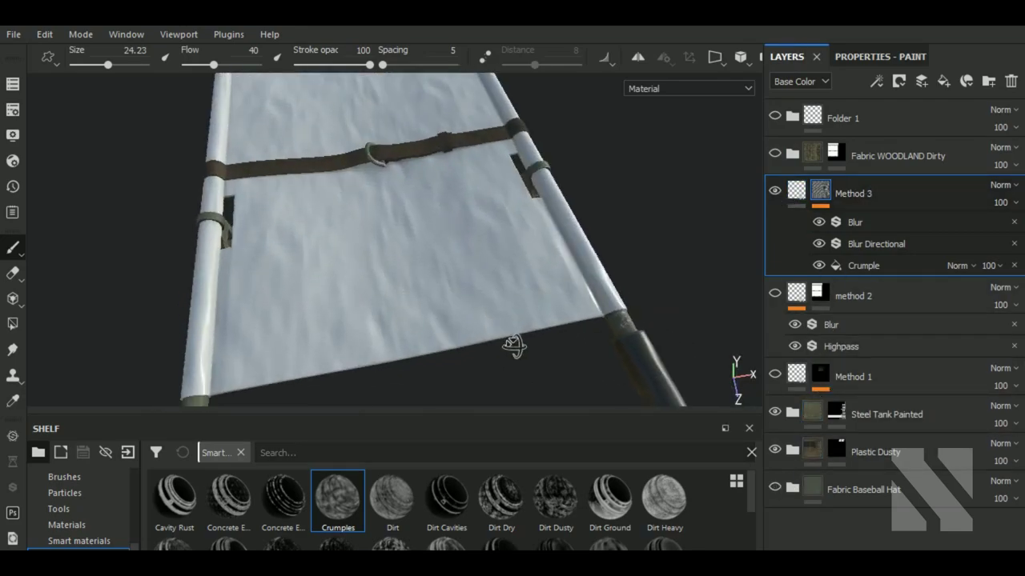
pyautogui.click(775, 193)
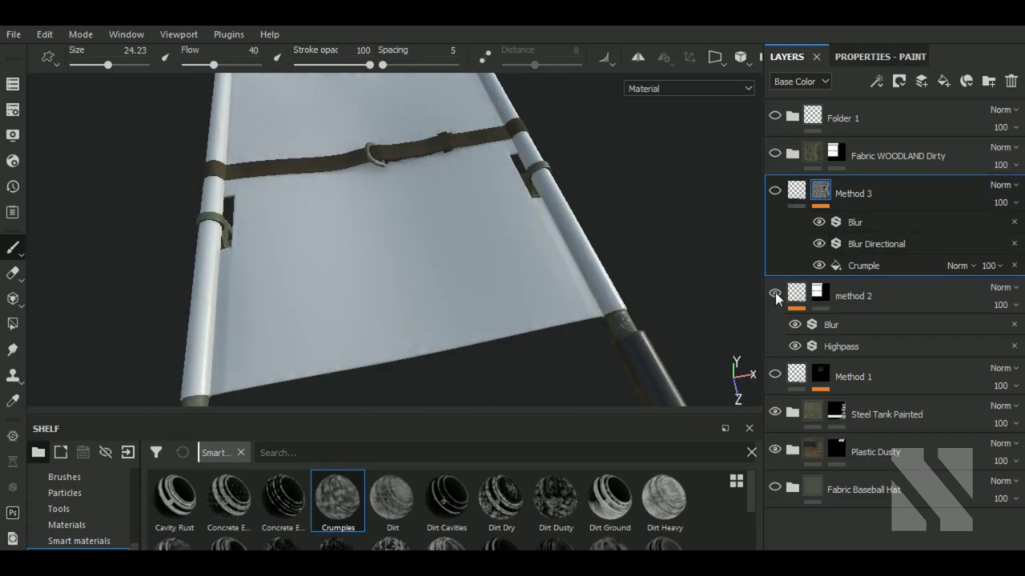
pyautogui.click(775, 295)
pyautogui.click(775, 295)
# Check Method 1, then restore the green fabric with method 2's wrinkles showing.
pyautogui.click(775, 376)
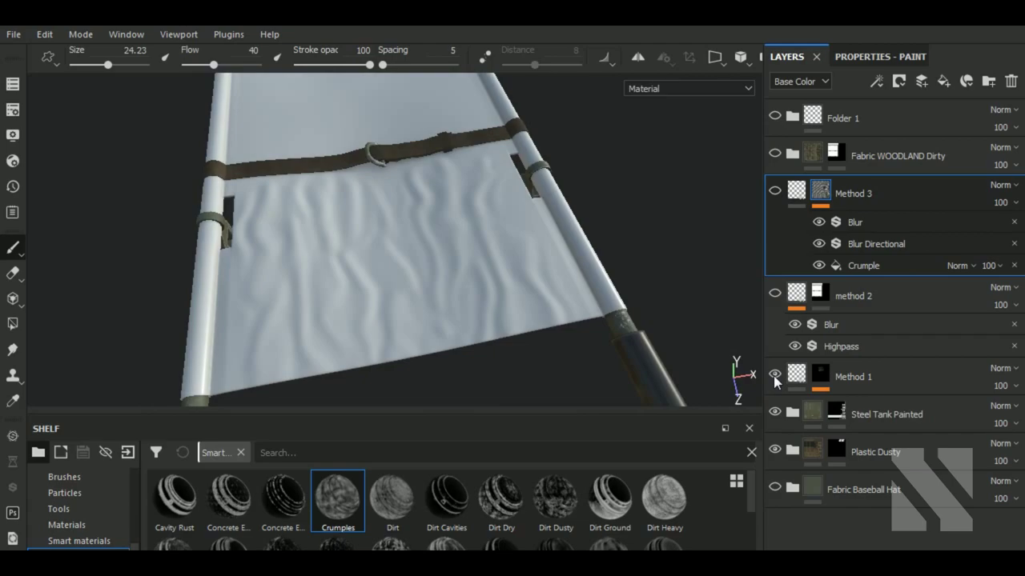
pyautogui.click(774, 375)
pyautogui.click(775, 485)
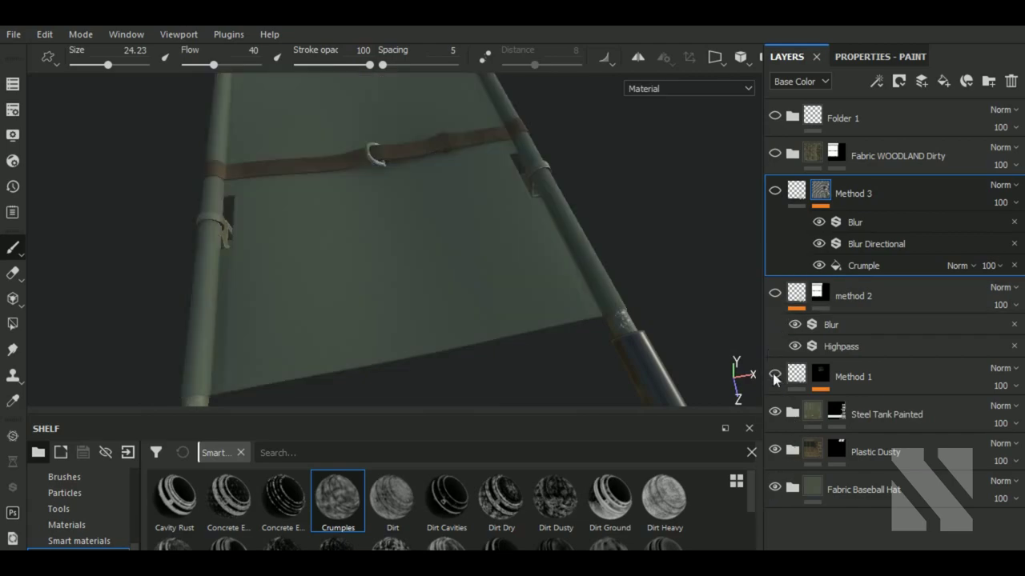
pyautogui.click(774, 293)
pyautogui.keyDown('alt'); pyautogui.moveTo(560, 240); pyautogui.dragTo(475, 341); pyautogui.keyUp('alt')
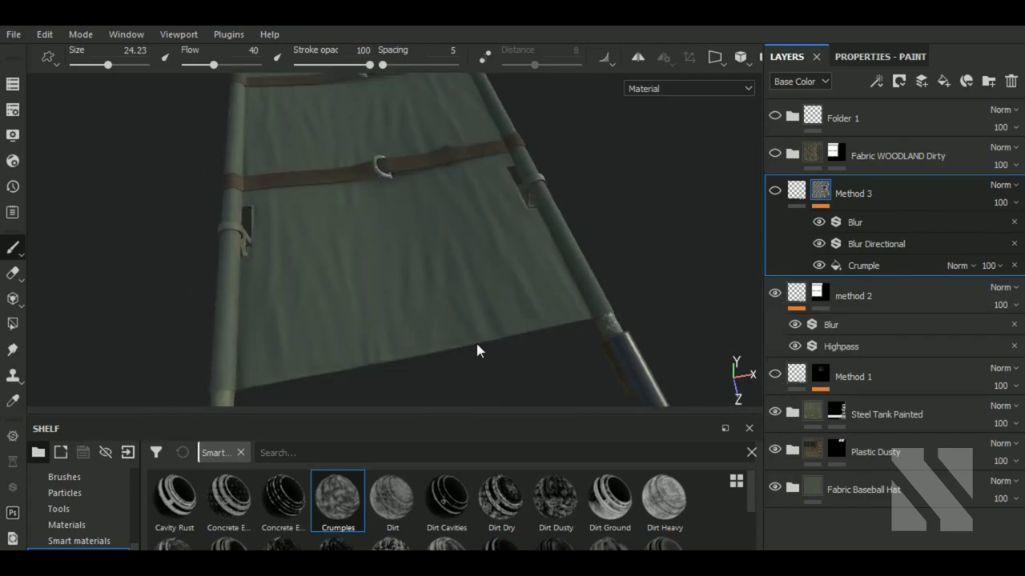
pyautogui.scroll(-3, 486, 325)
pyautogui.moveTo(629, 313)
pyautogui.keyDown('alt'); pyautogui.mouseDown()
pyautogui.moveTo(651, 291)
pyautogui.moveTo(648, 339)
pyautogui.mouseUp(); pyautogui.keyUp('alt')
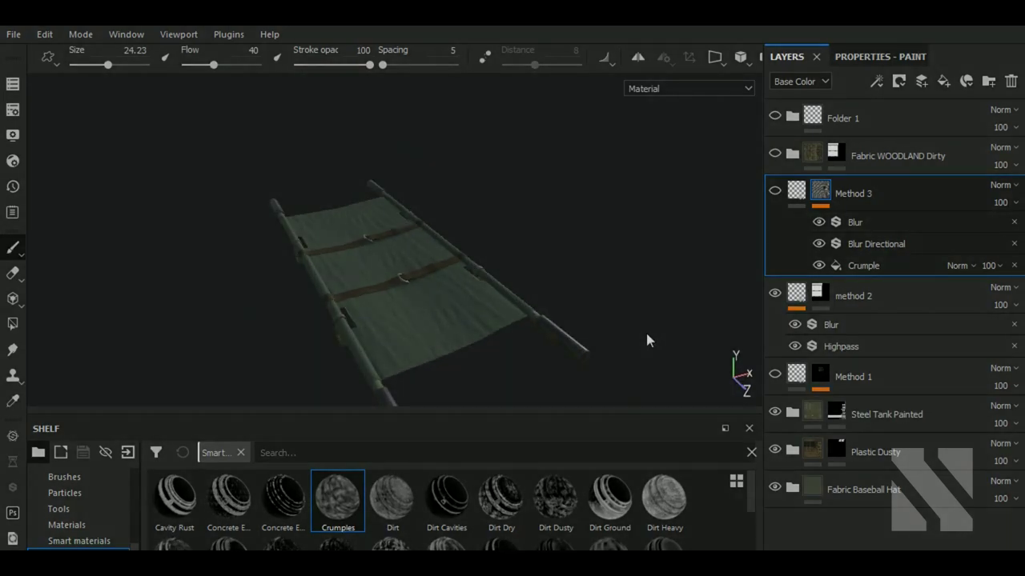